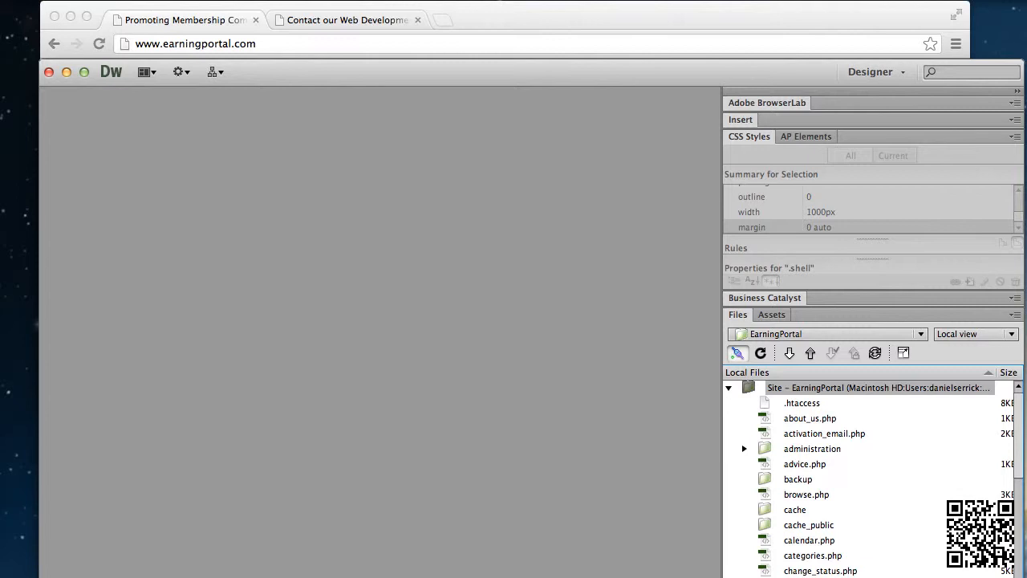
{"action": "key", "text": "super+Tab"}
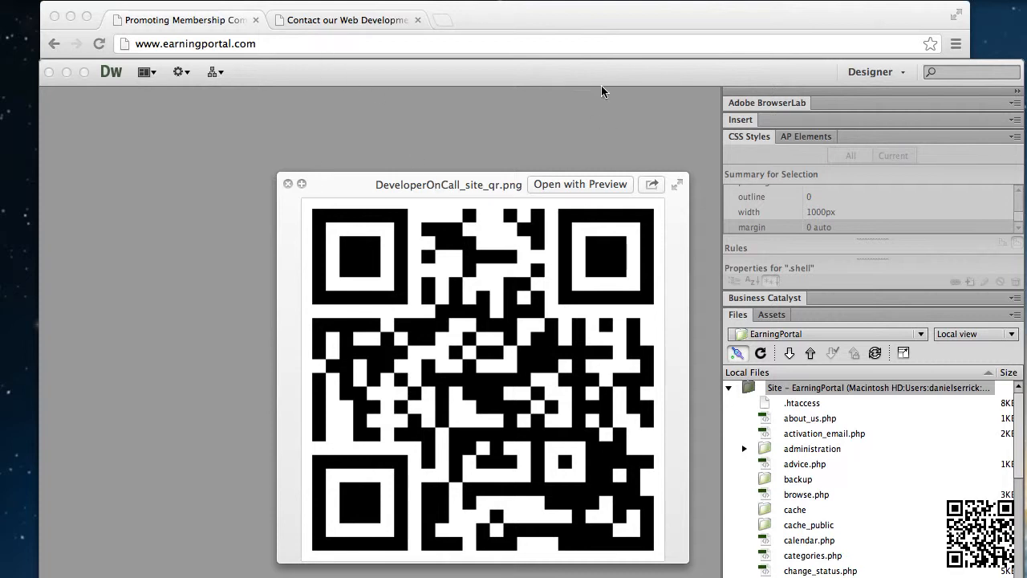
{"action": "left_click", "coordinate": [365, 43]}
{"action": "left_click", "coordinate": [394, 42]}
{"action": "type", "text": "/ad"}
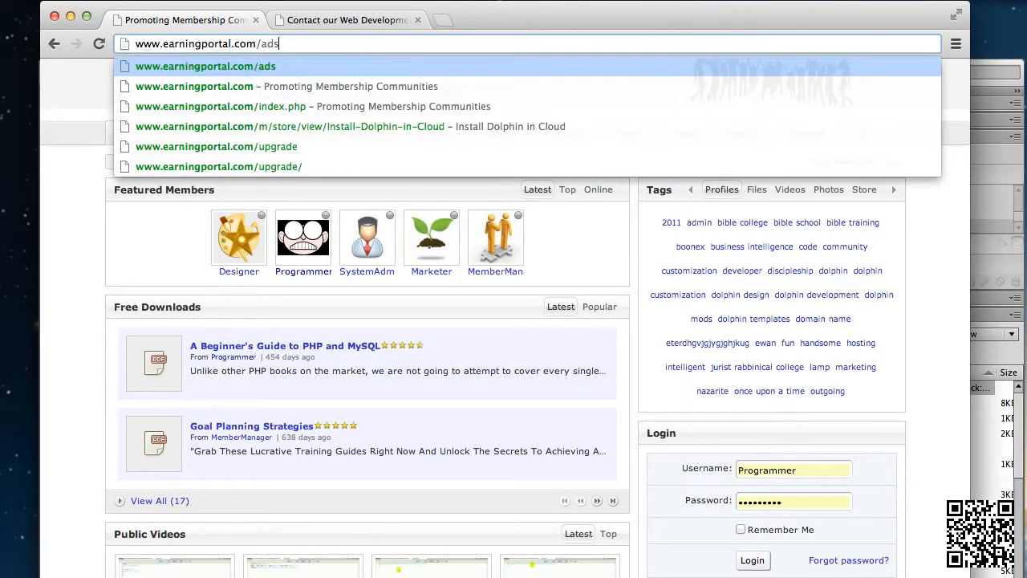
{"action": "key", "text": "Down"}
{"action": "key", "text": "Return"}
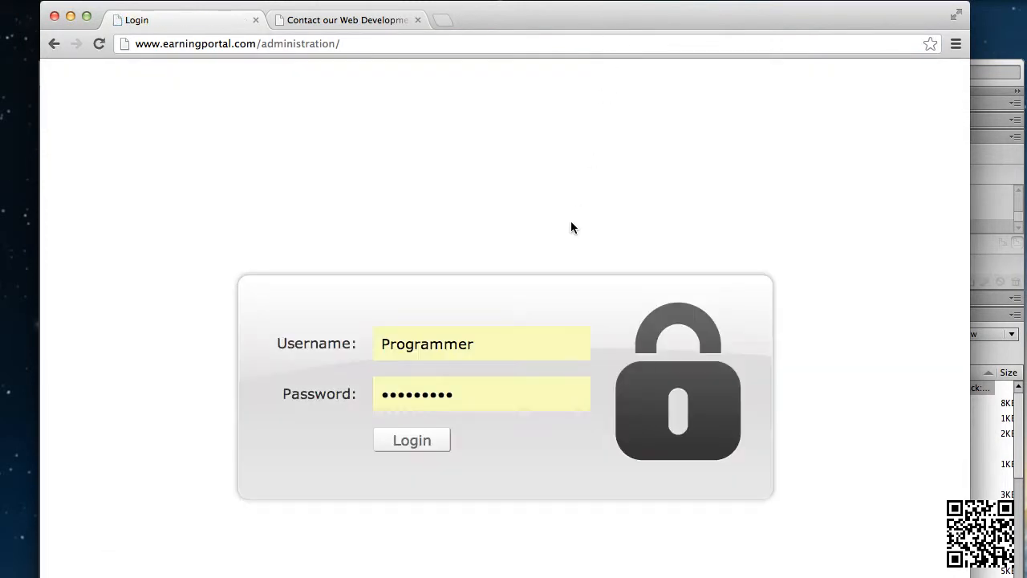
{"action": "left_click", "coordinate": [409, 441]}
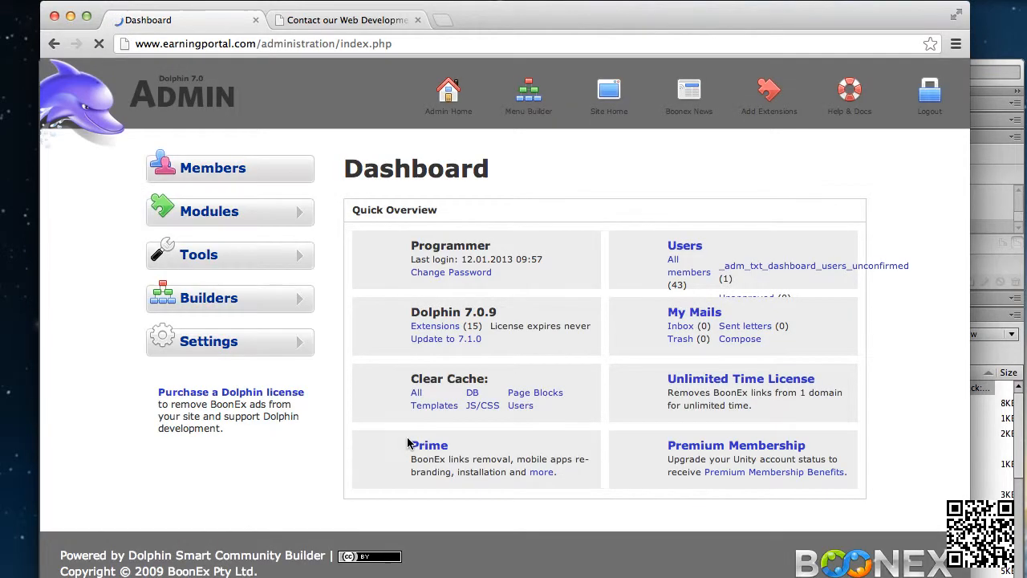
Open the site's Advanced Settings and examine the Template section, including the template choice and cache options
{"action": "left_click", "coordinate": [302, 342]}
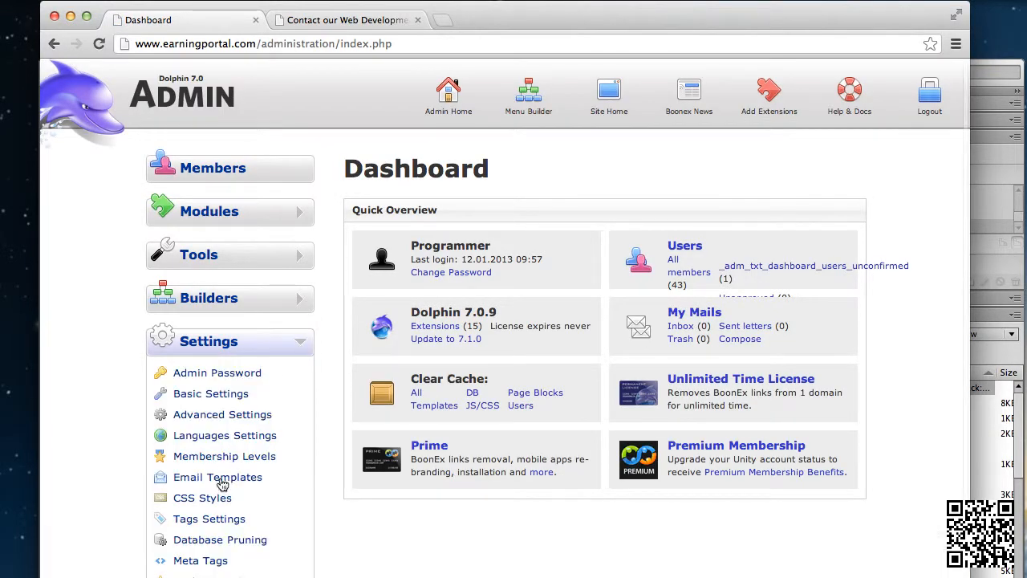
{"action": "left_click", "coordinate": [218, 414]}
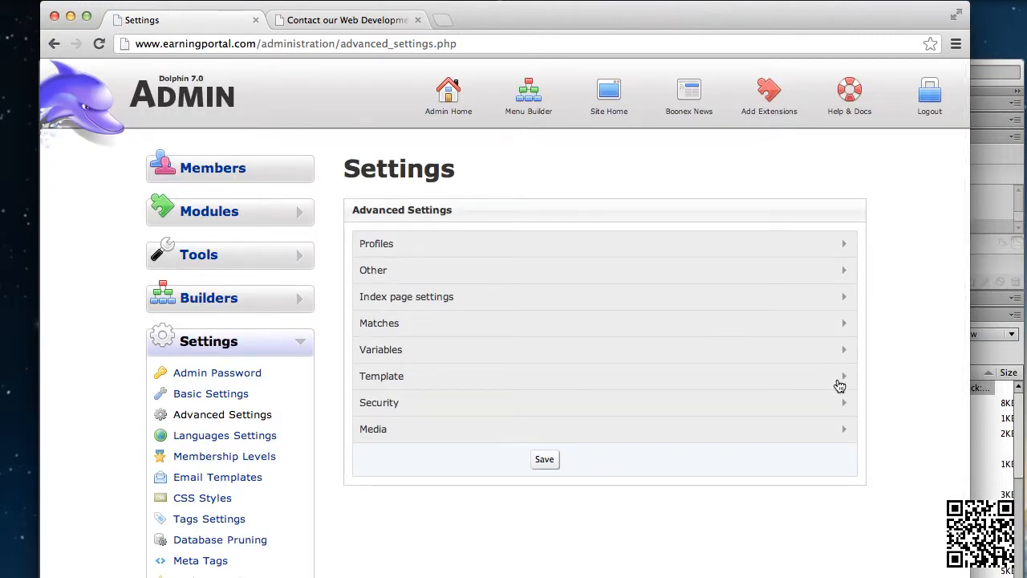
{"action": "left_click", "coordinate": [843, 383]}
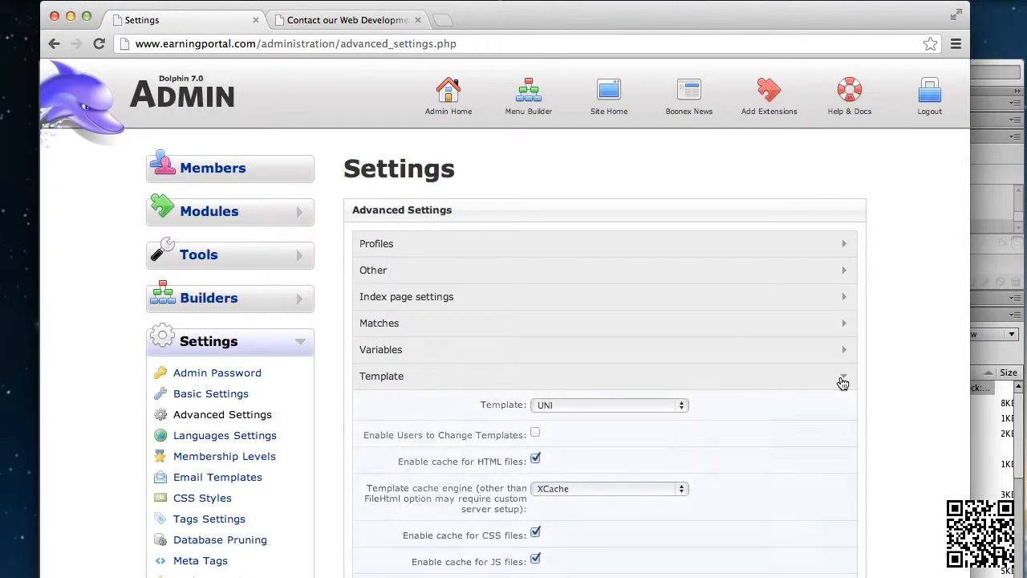
{"action": "left_click", "coordinate": [604, 406]}
{"action": "left_click", "coordinate": [596, 406]}
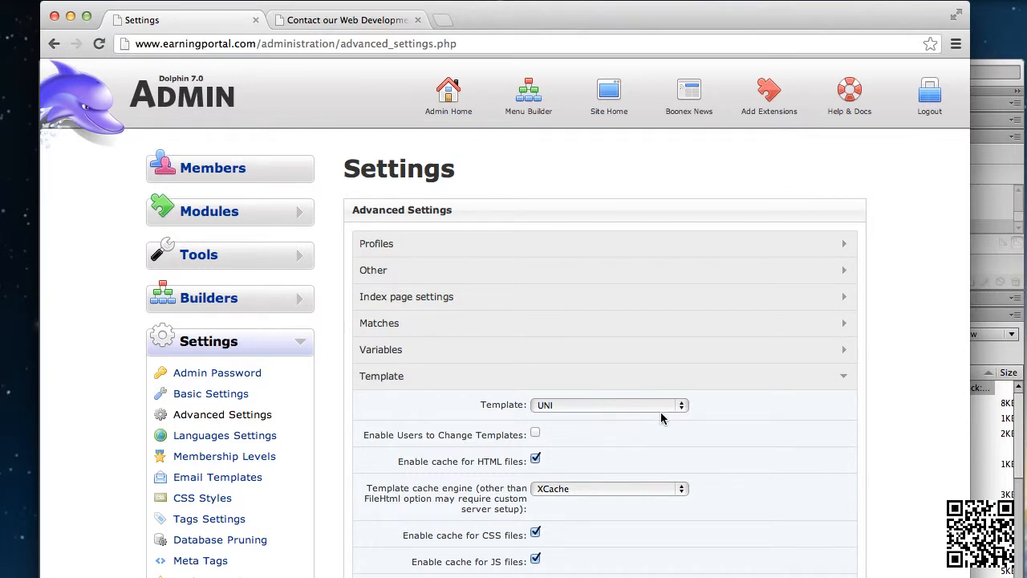
{"action": "scroll", "coordinate": [660, 413], "scroll_direction": "down", "scroll_amount": 5}
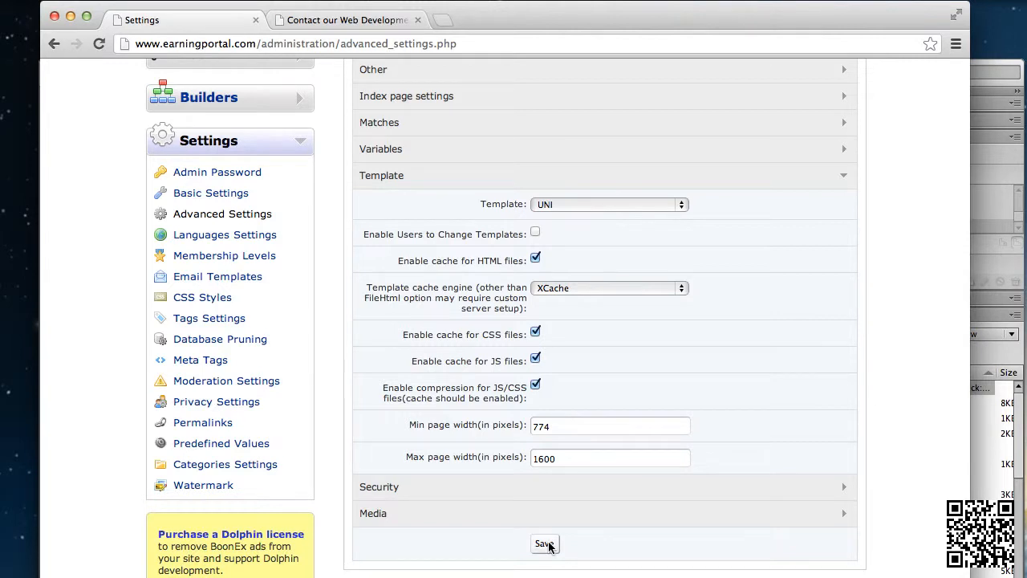
Open the administration tool for uploading, installing and uninstalling modules
{"action": "left_click", "coordinate": [298, 142]}
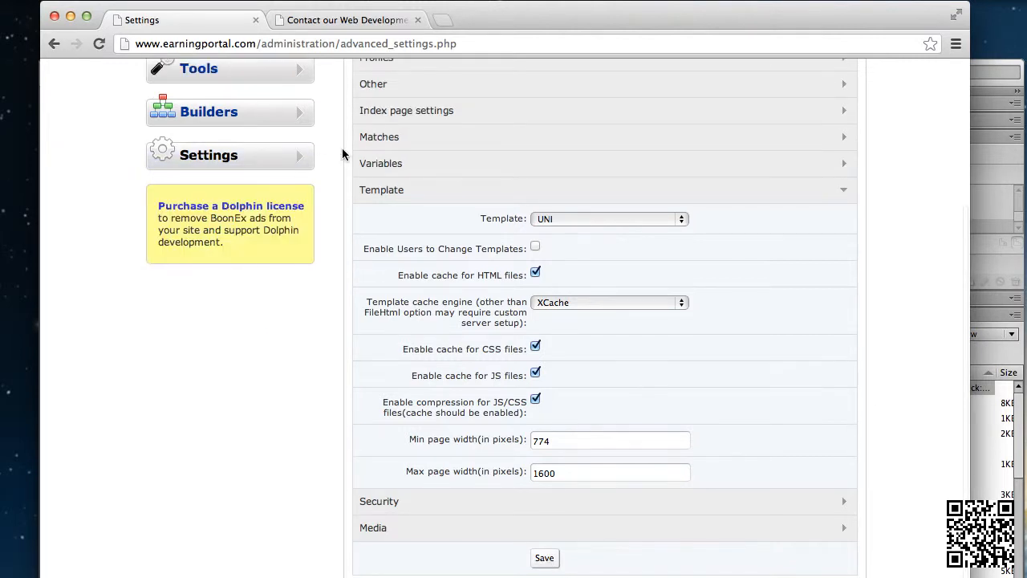
{"action": "left_click", "coordinate": [297, 72]}
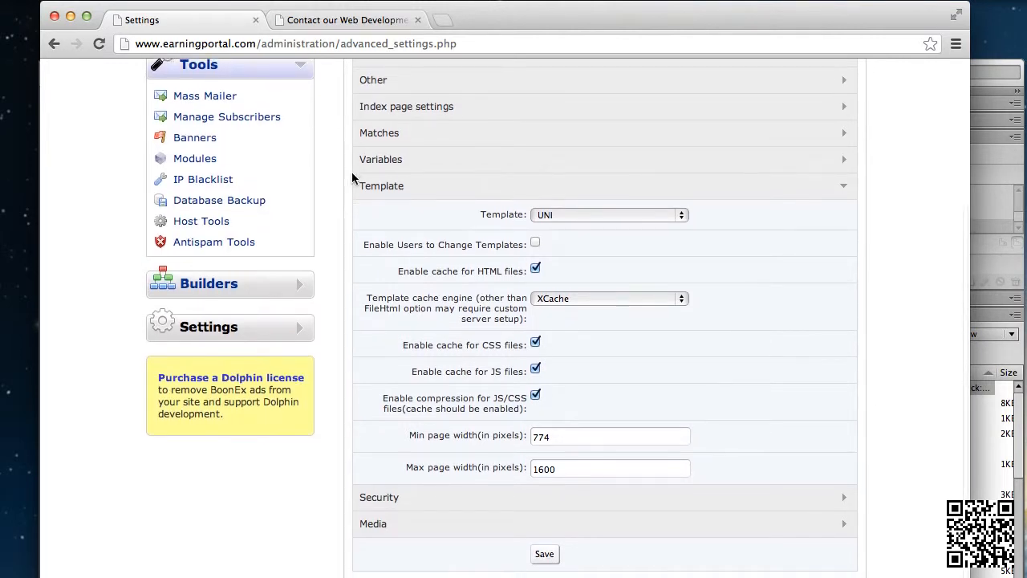
{"action": "scroll", "coordinate": [351, 172], "scroll_direction": "up", "scroll_amount": 3}
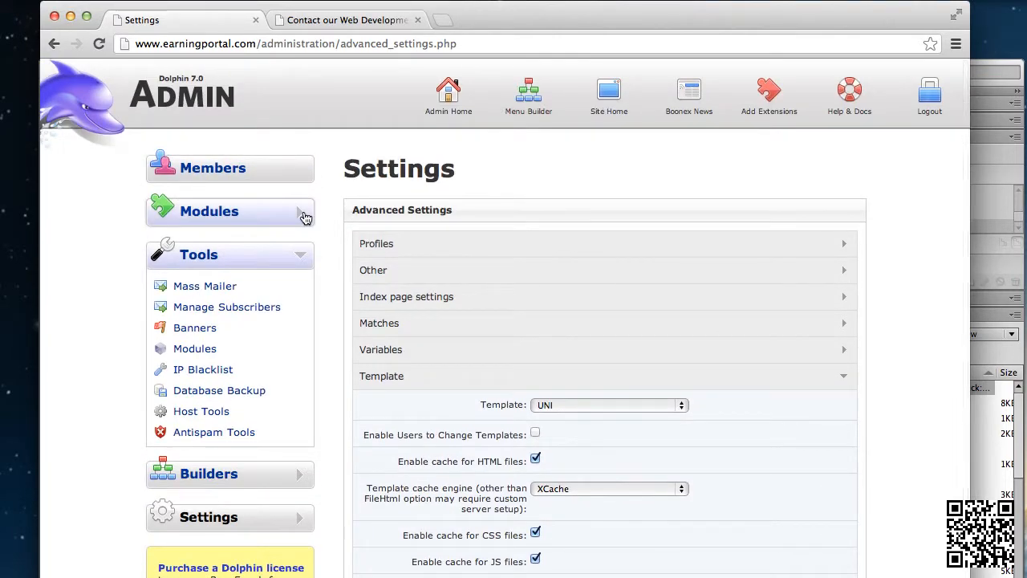
{"action": "left_click", "coordinate": [199, 352]}
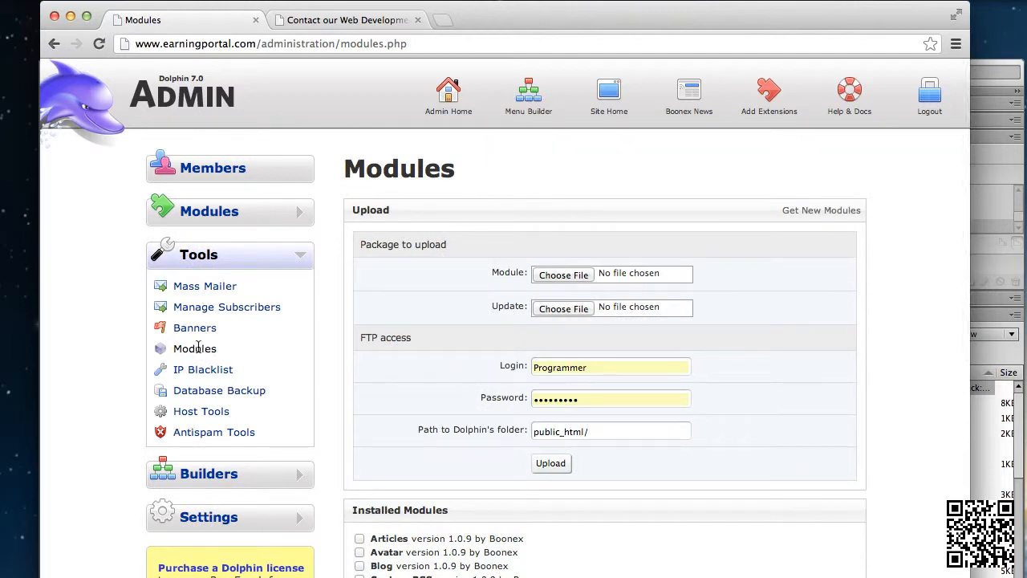
Review the installed modules and select the Spy and Wall modules among those not installed
{"action": "scroll", "coordinate": [374, 346], "scroll_direction": "up", "scroll_amount": 1}
{"action": "scroll", "coordinate": [374, 346], "scroll_direction": "down", "scroll_amount": 6}
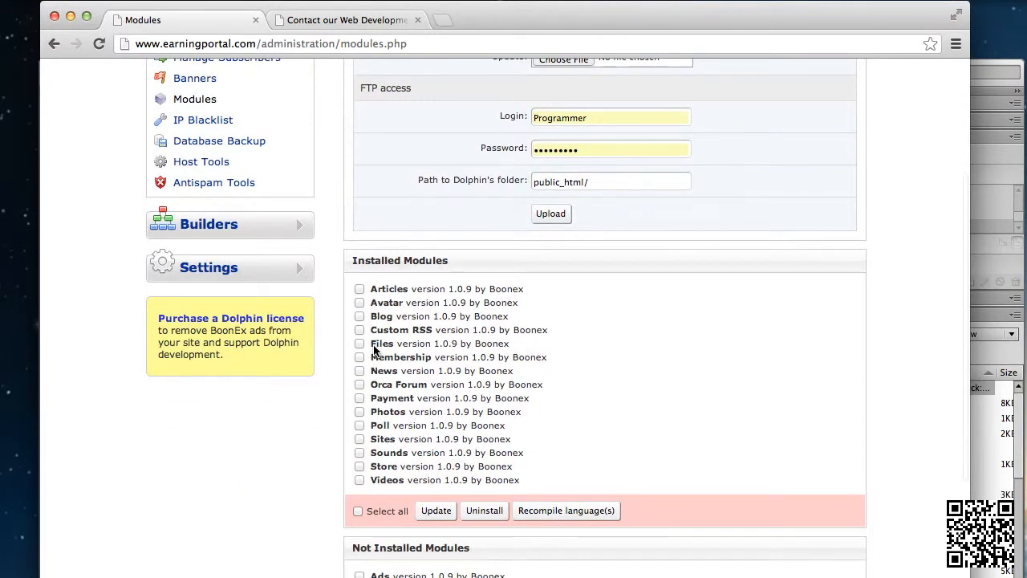
{"action": "scroll", "coordinate": [374, 350], "scroll_direction": "down", "scroll_amount": 4}
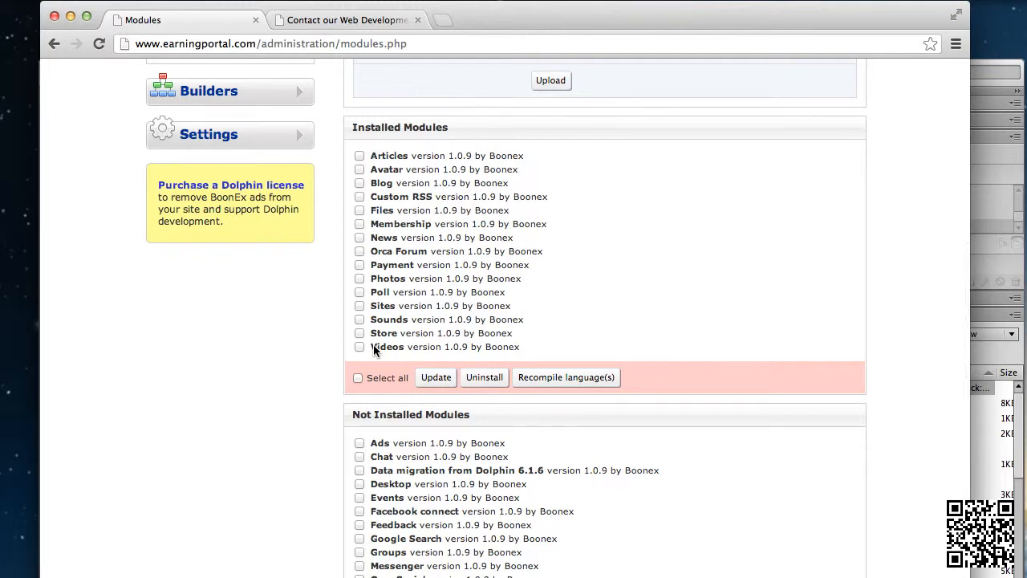
{"action": "scroll", "coordinate": [373, 346], "scroll_direction": "down", "scroll_amount": 8}
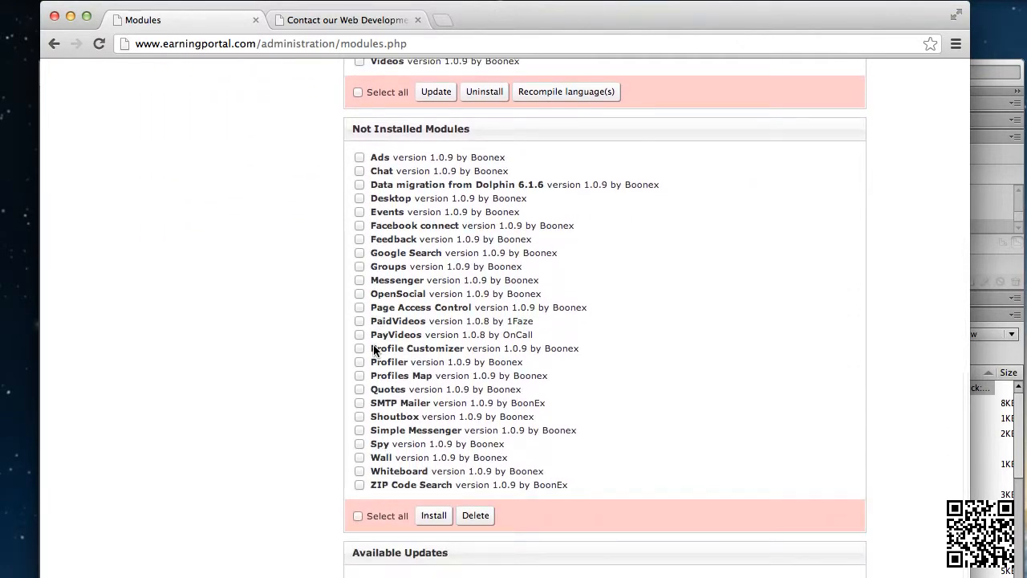
{"action": "left_click", "coordinate": [360, 457]}
{"action": "scroll", "coordinate": [486, 97], "scroll_direction": "down", "scroll_amount": 2}
{"action": "scroll", "coordinate": [433, 446], "scroll_direction": "up", "scroll_amount": 10}
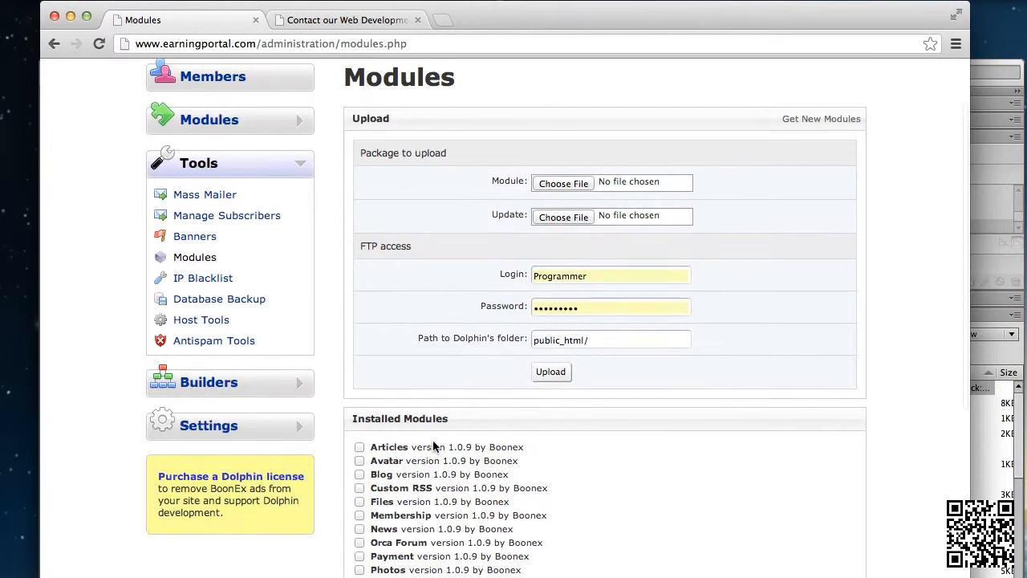
{"action": "scroll", "coordinate": [490, 420], "scroll_direction": "down", "scroll_amount": 10}
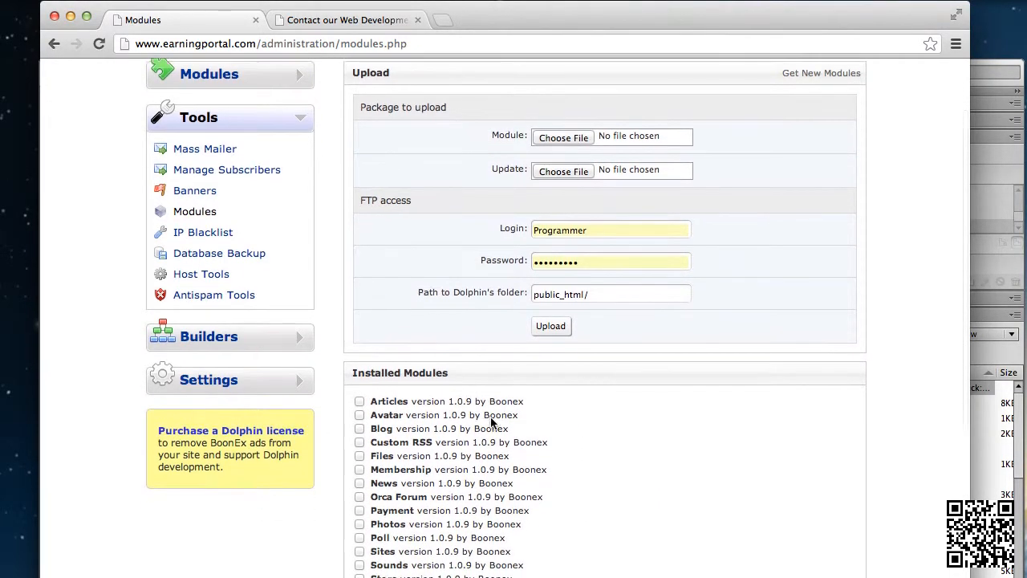
{"action": "scroll", "coordinate": [491, 423], "scroll_direction": "down", "scroll_amount": 2}
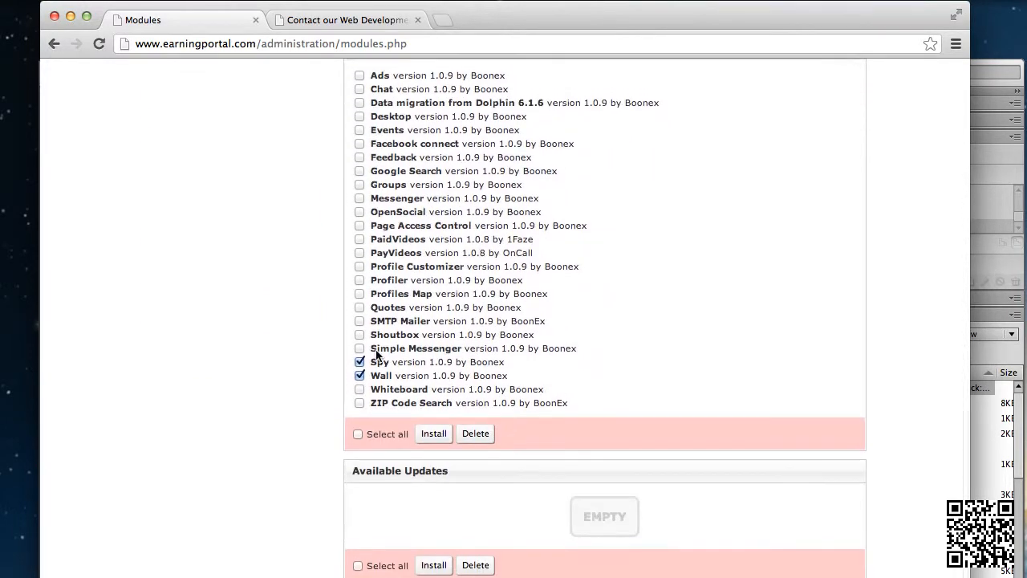
{"action": "scroll", "coordinate": [410, 401], "scroll_direction": "up", "scroll_amount": 5}
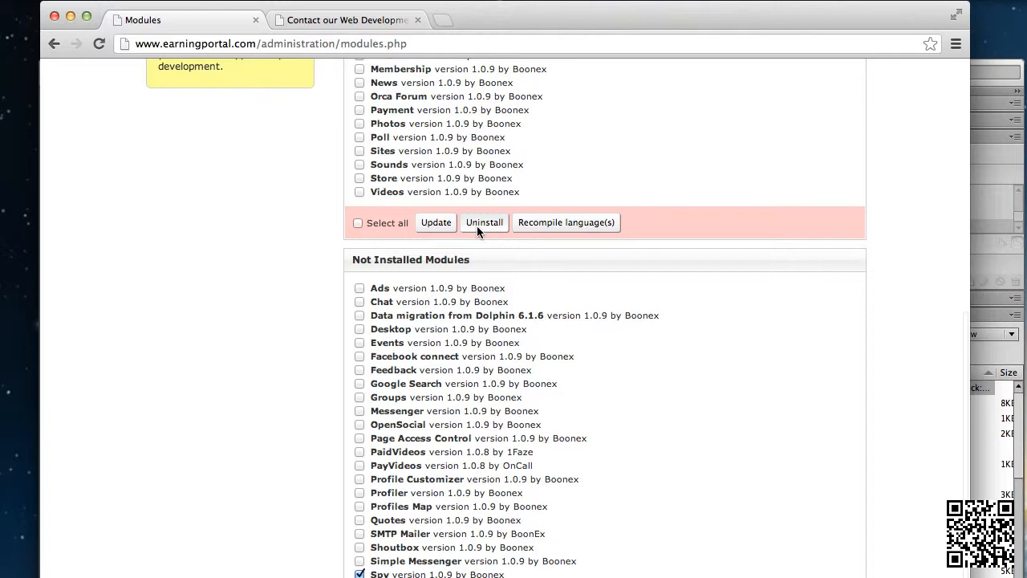
{"action": "scroll", "coordinate": [477, 226], "scroll_direction": "up", "scroll_amount": 3}
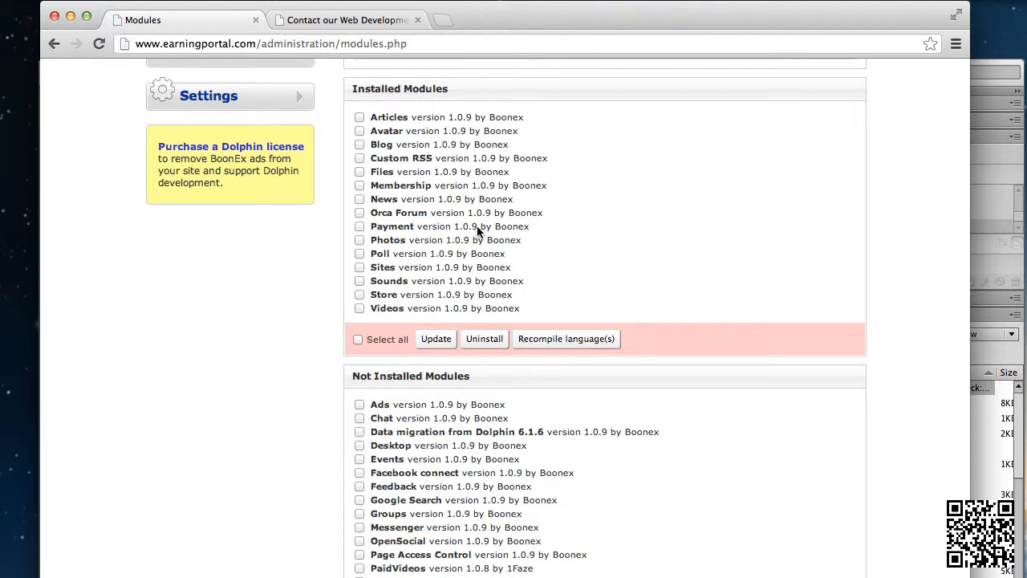
{"action": "scroll", "coordinate": [476, 230], "scroll_direction": "down", "scroll_amount": 1}
{"action": "scroll", "coordinate": [477, 231], "scroll_direction": "up", "scroll_amount": 5}
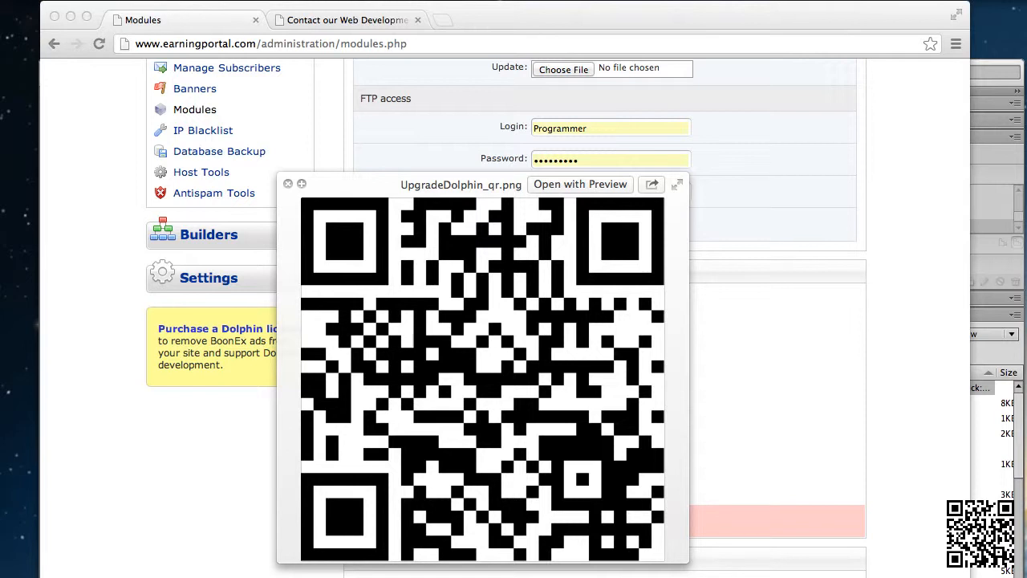
Switch to Dreamweaver and expand the upgrade folder in the EarningPortal site's local files
{"action": "left_click", "coordinate": [999, 161]}
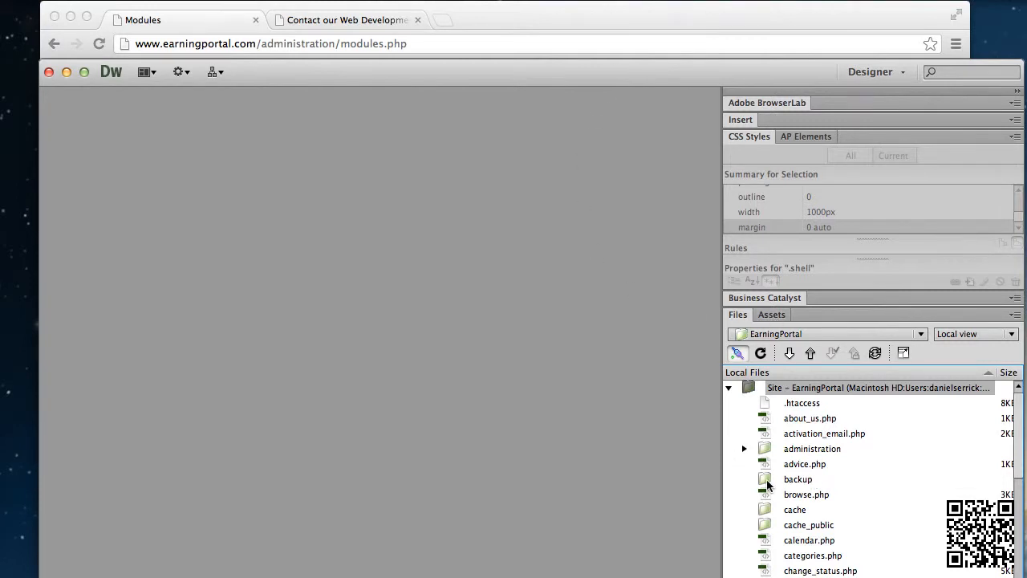
{"action": "scroll", "coordinate": [788, 465], "scroll_direction": "down", "scroll_amount": 5}
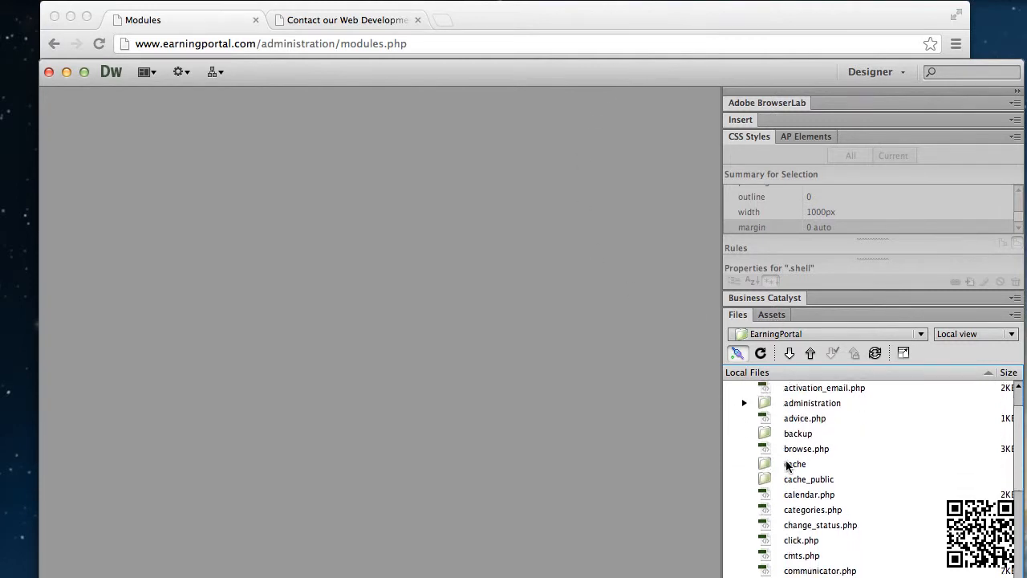
{"action": "scroll", "coordinate": [788, 465], "scroll_direction": "down", "scroll_amount": 7}
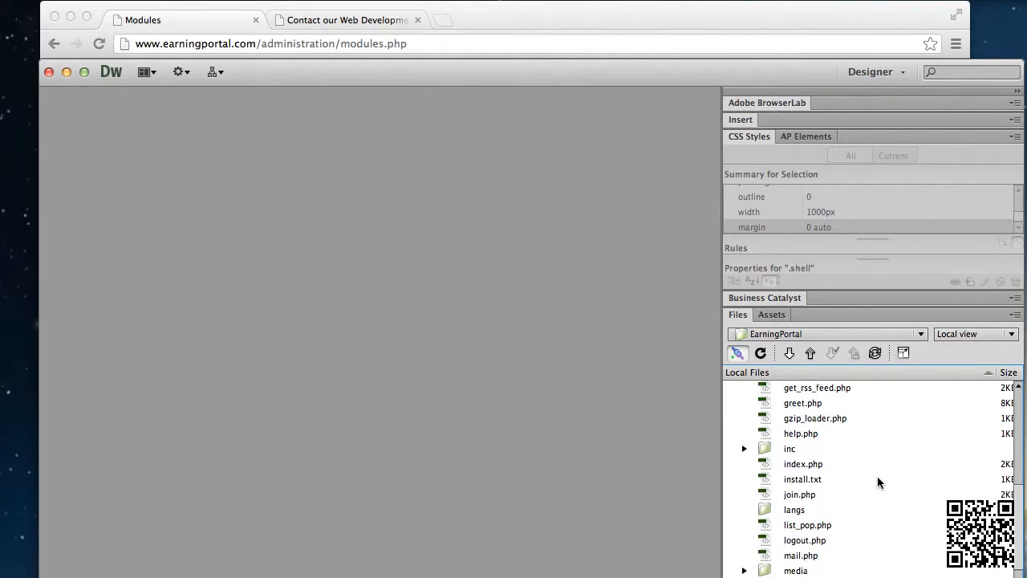
{"action": "scroll", "coordinate": [857, 479], "scroll_direction": "down", "scroll_amount": 12}
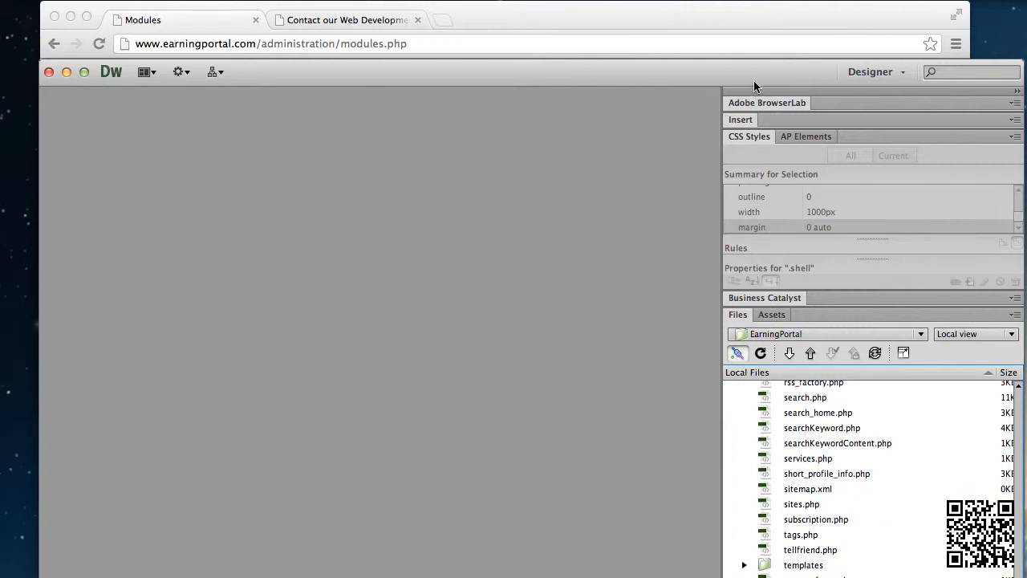
{"action": "left_click_drag", "start_coordinate": [754, 81], "coordinate": [746, 30]}
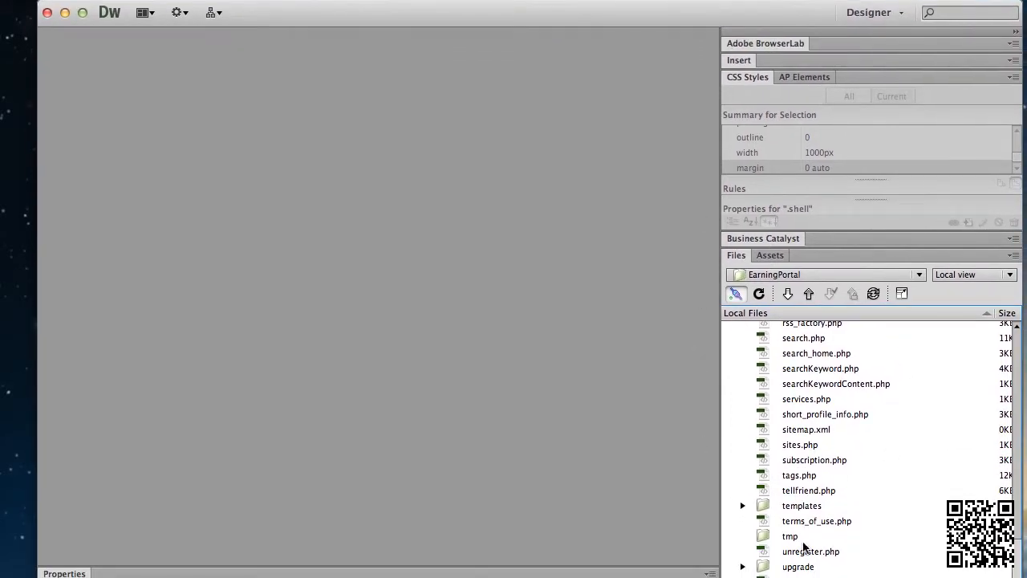
{"action": "left_click", "coordinate": [762, 567]}
{"action": "left_click", "coordinate": [743, 567]}
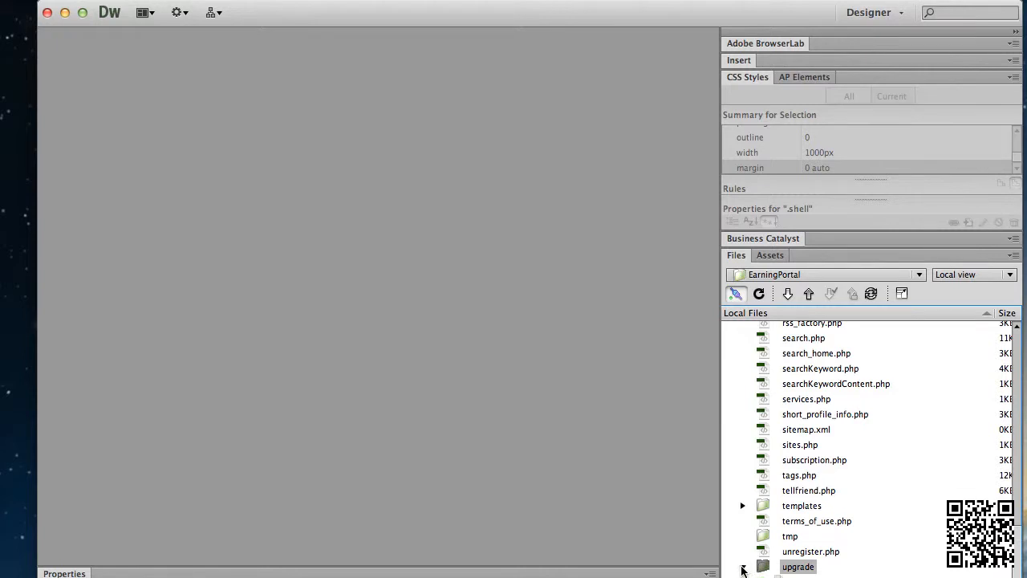
Reposition the Dreamweaver window and collapse the CSS Styles panel to enlarge the site file list
{"action": "left_click_drag", "start_coordinate": [715, 11], "coordinate": [708, 2]}
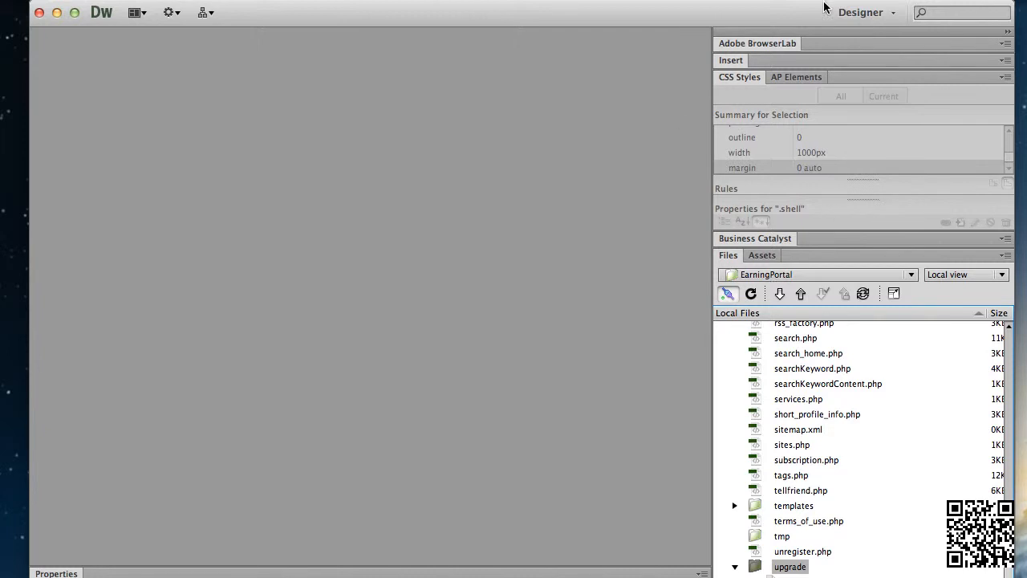
{"action": "left_click", "coordinate": [507, 0]}
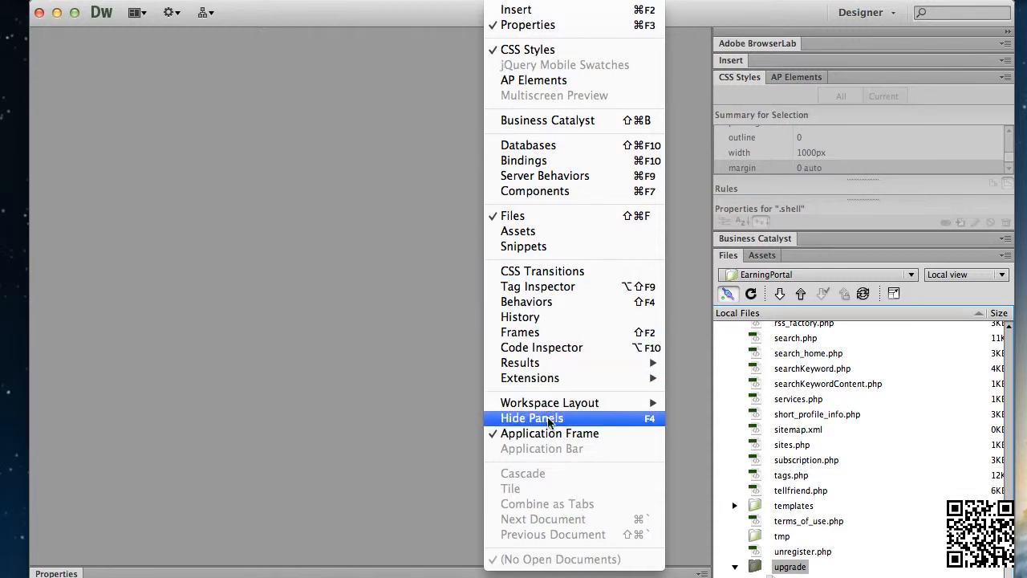
{"action": "left_click", "coordinate": [499, 52]}
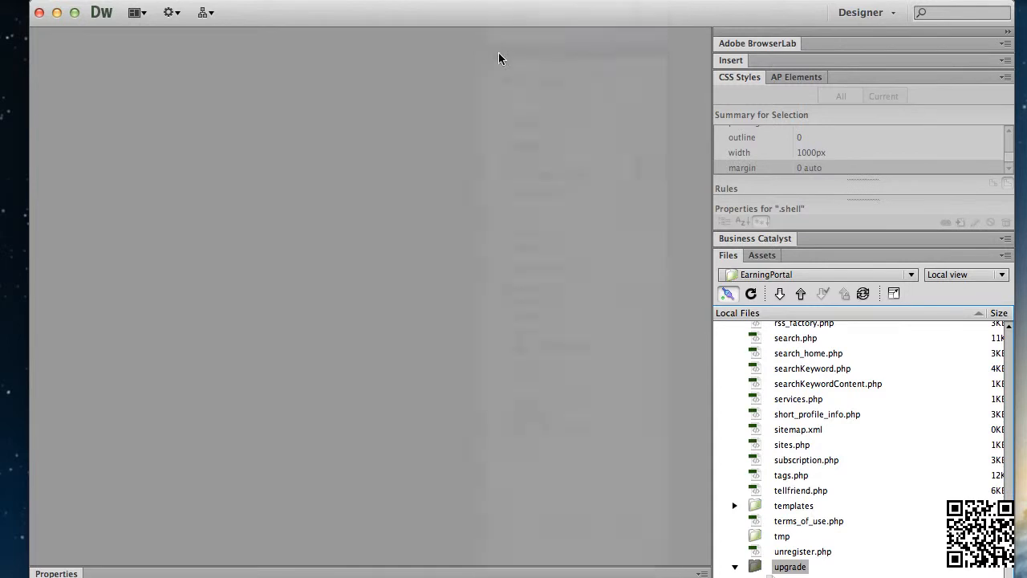
Delete the .htaccess file from the upgrade folder of the local site
{"action": "left_click", "coordinate": [767, 507]}
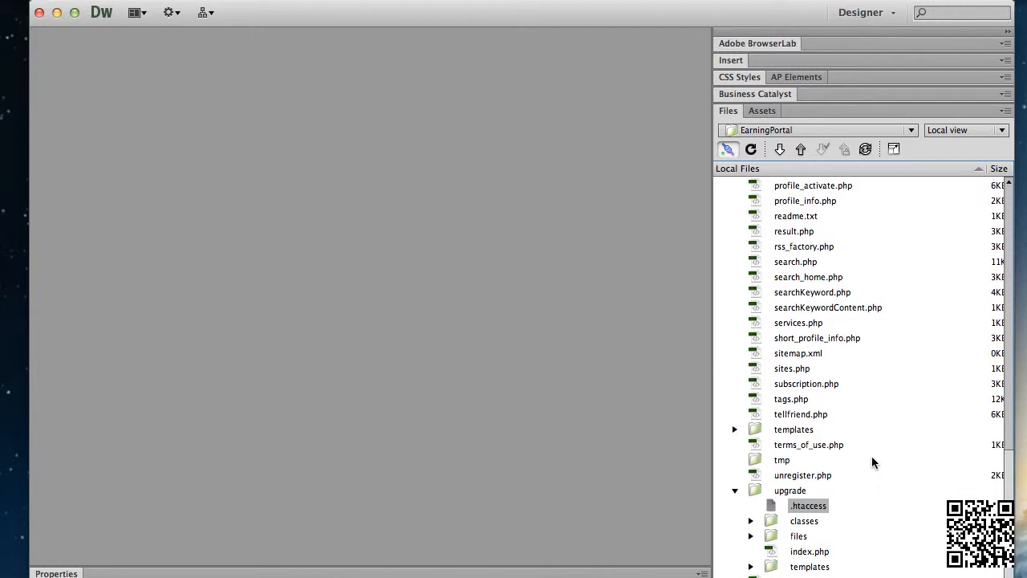
{"action": "scroll", "coordinate": [871, 456], "scroll_direction": "up", "scroll_amount": 10}
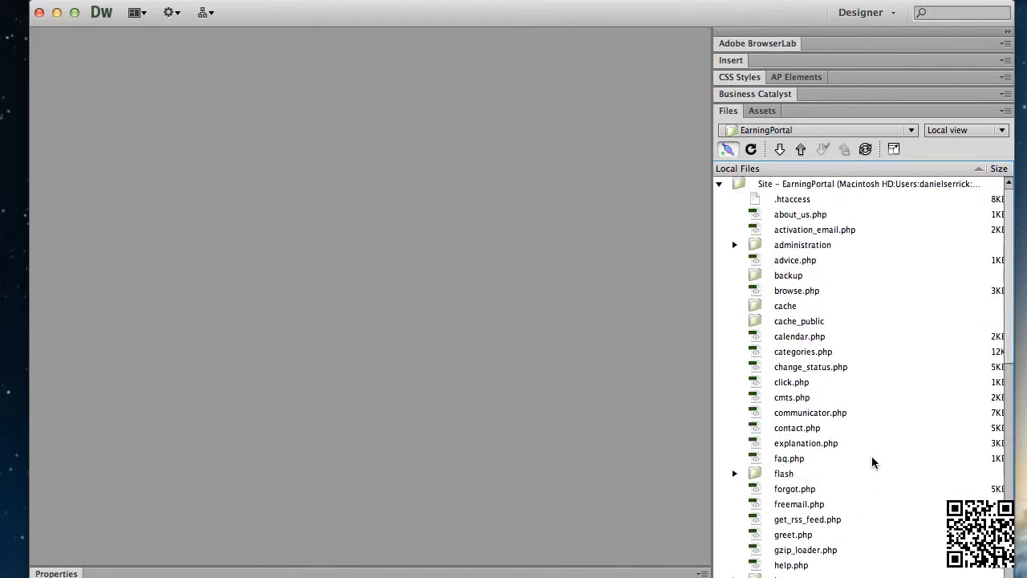
{"action": "scroll", "coordinate": [872, 456], "scroll_direction": "down", "scroll_amount": 10}
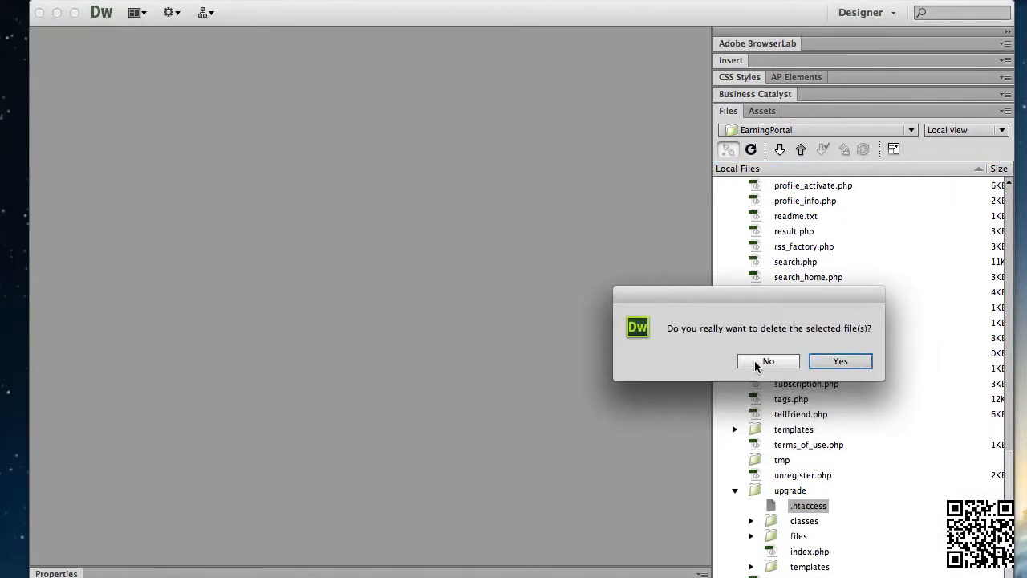
{"action": "left_click", "coordinate": [845, 364]}
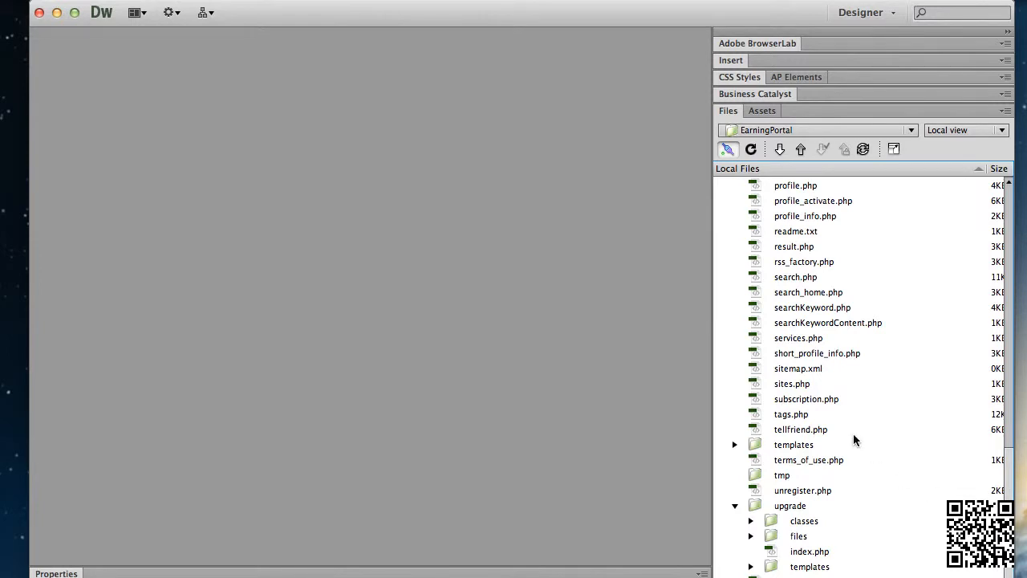
Upload the entire local EarningPortal site to the remote server
{"action": "scroll", "coordinate": [854, 440], "scroll_direction": "up", "scroll_amount": 15}
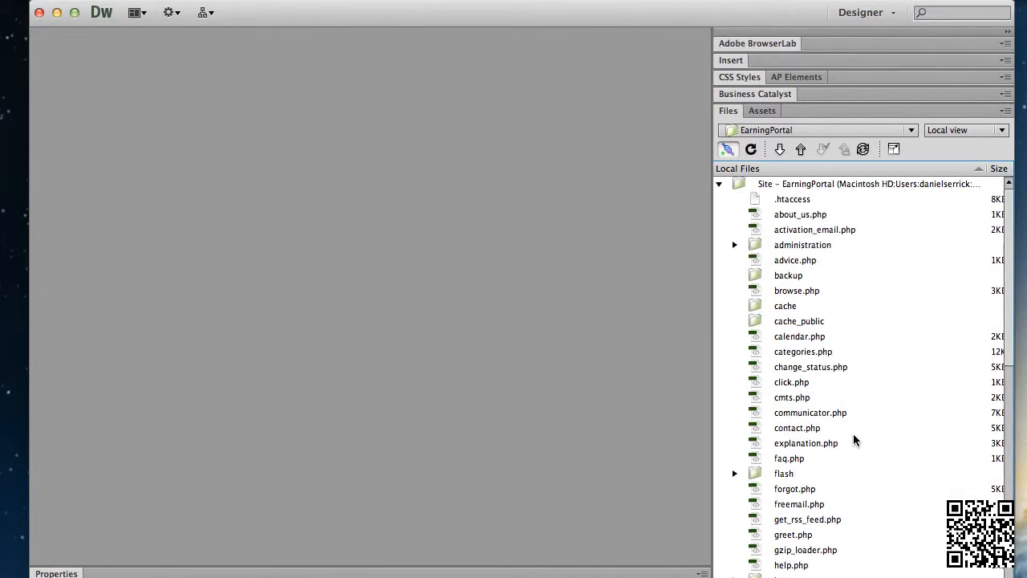
{"action": "left_click", "coordinate": [747, 186]}
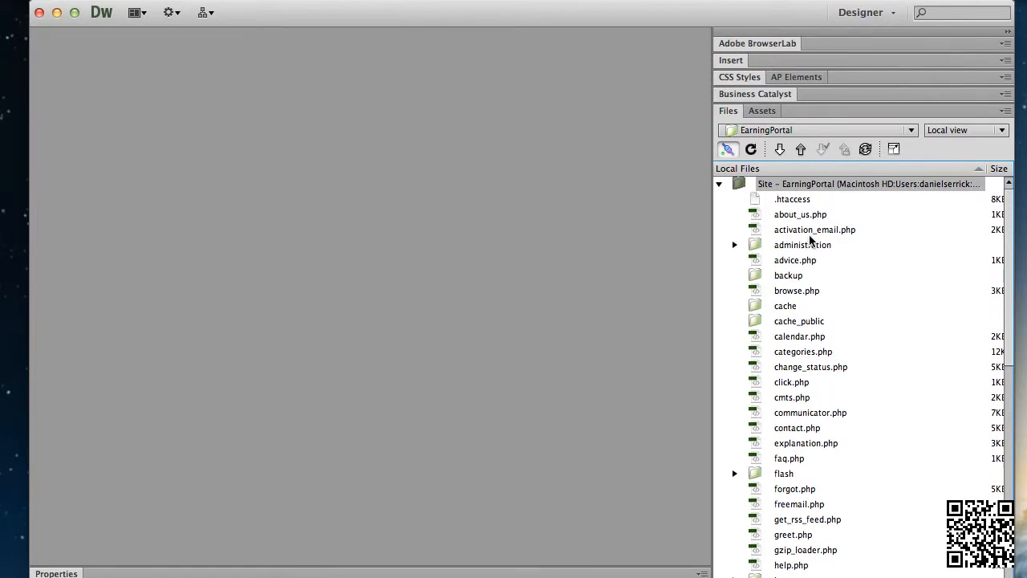
{"action": "left_click", "coordinate": [800, 151]}
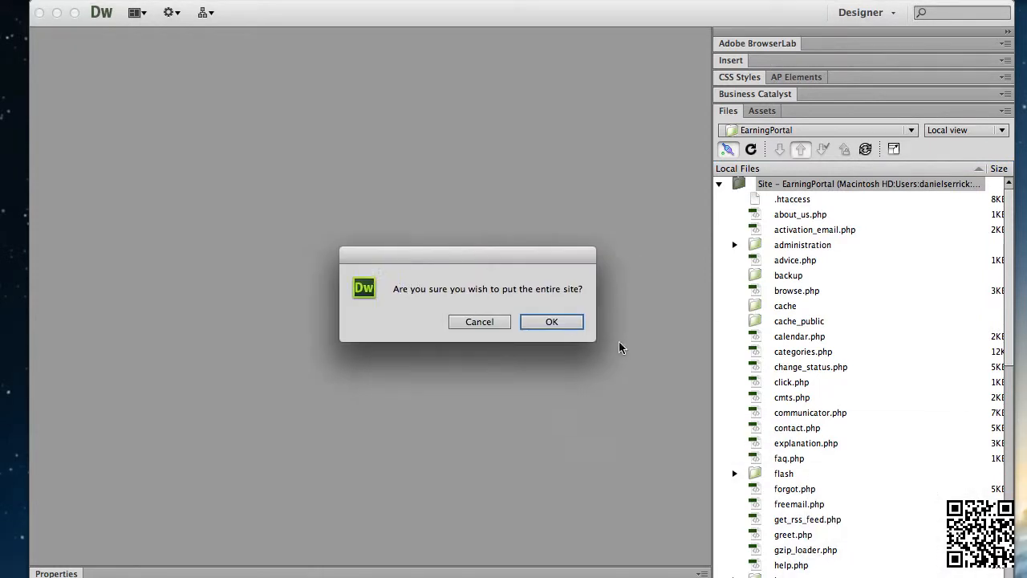
{"action": "left_click", "coordinate": [527, 309]}
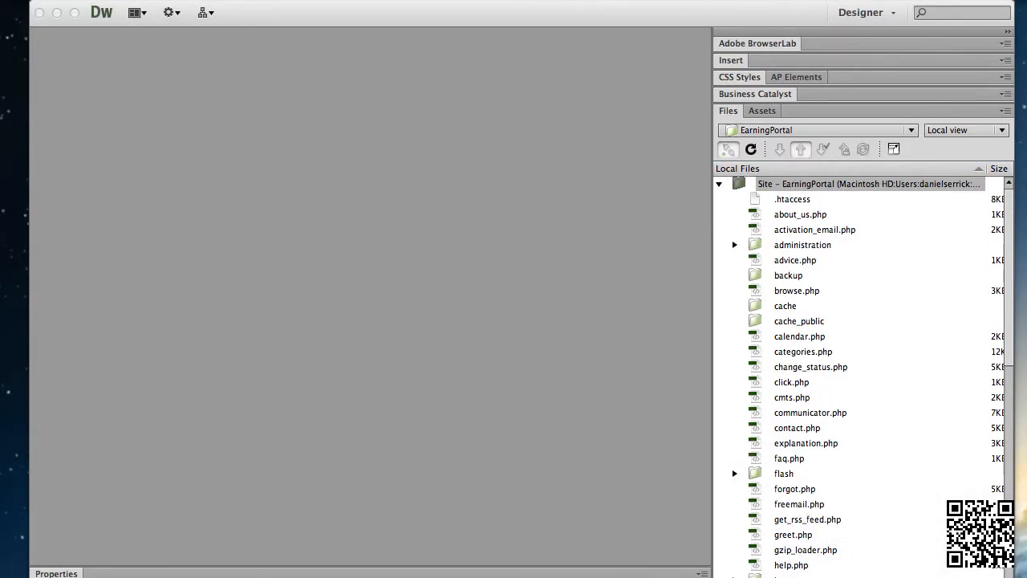
{"action": "left_click_drag", "start_coordinate": [142, 102], "coordinate": [339, 120]}
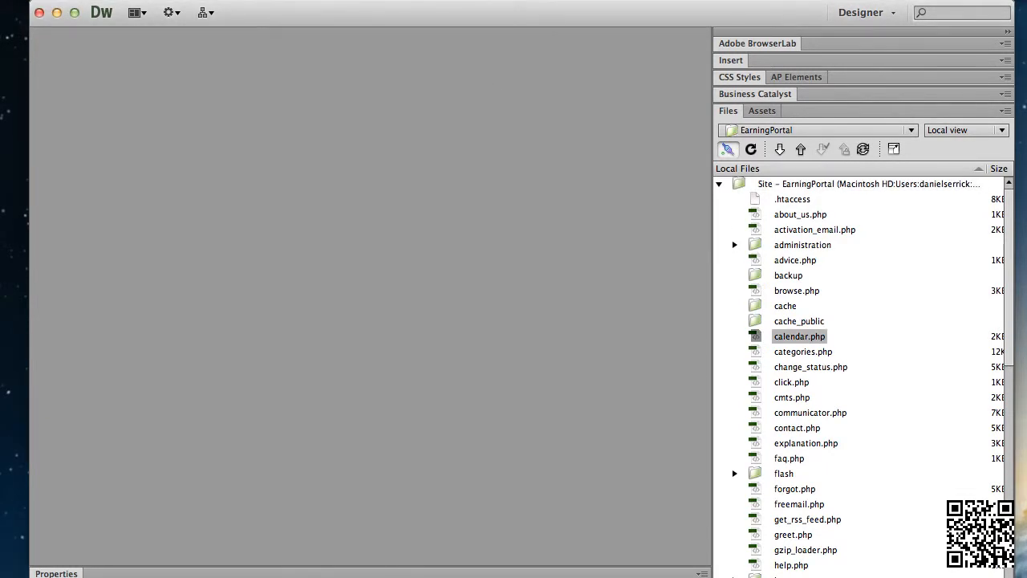
Switch the site file list to the remote server and collapse its tmp folder
{"action": "left_click", "coordinate": [962, 131]}
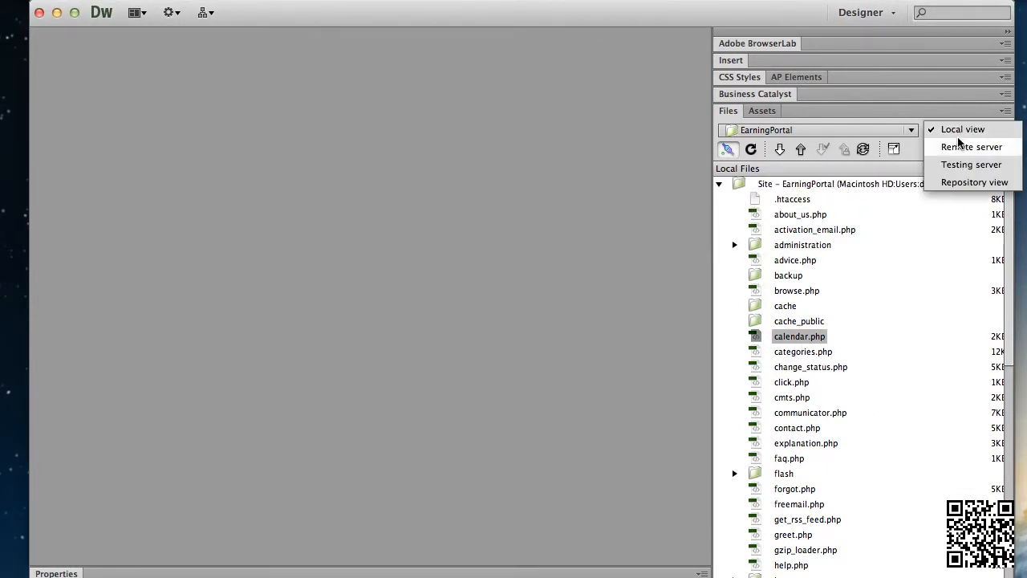
{"action": "left_click", "coordinate": [959, 148]}
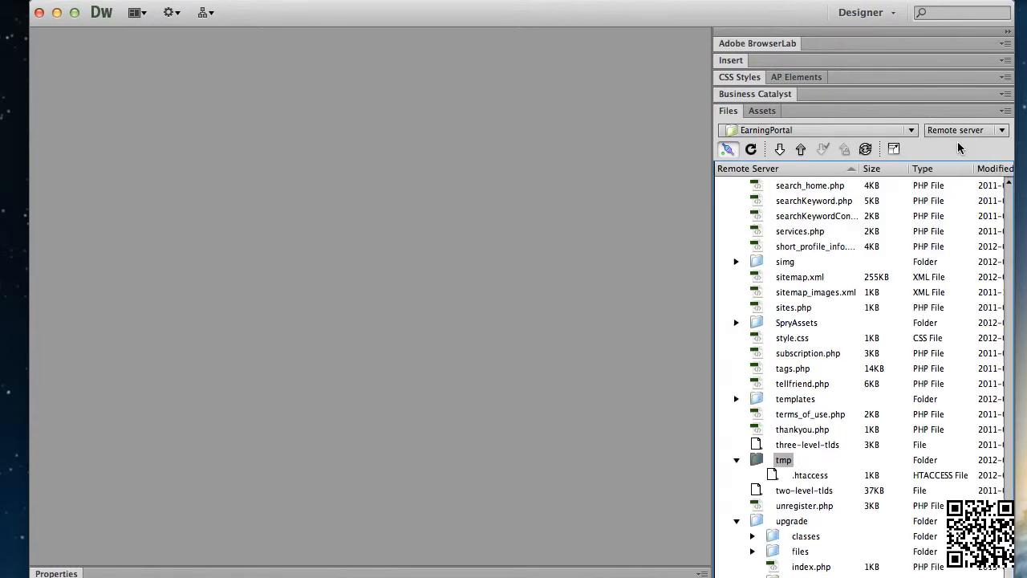
{"action": "left_click", "coordinate": [732, 462]}
{"action": "left_click", "coordinate": [735, 461]}
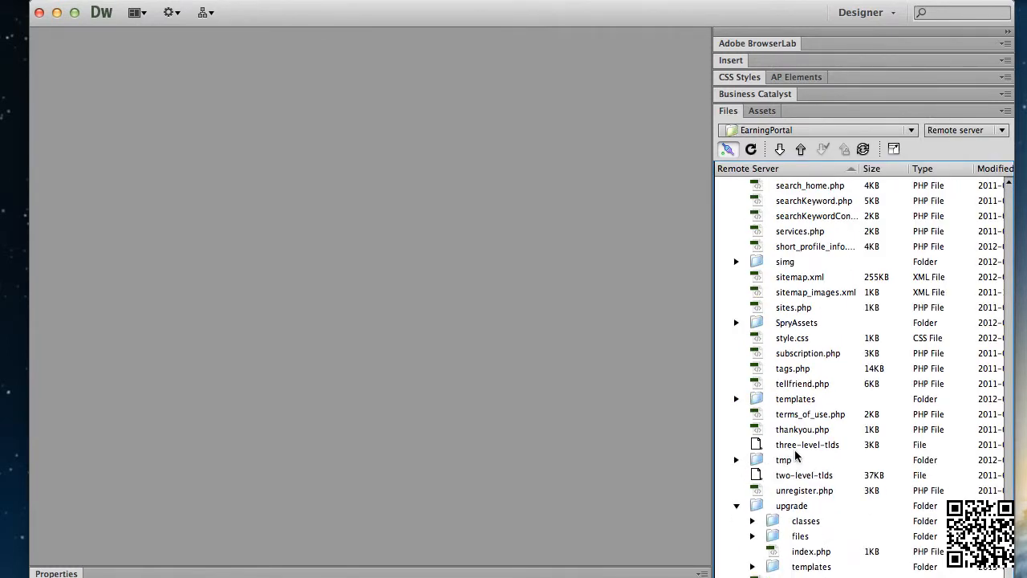
Set the access permissions of sitemap.xml on the remote server to 666
{"action": "left_click", "coordinate": [799, 295]}
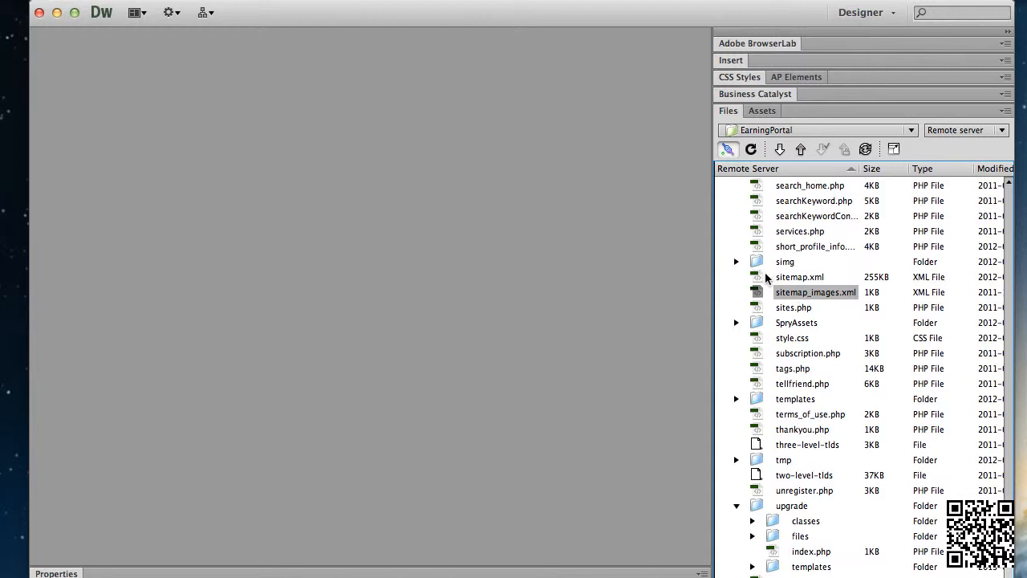
{"action": "left_click", "coordinate": [782, 279]}
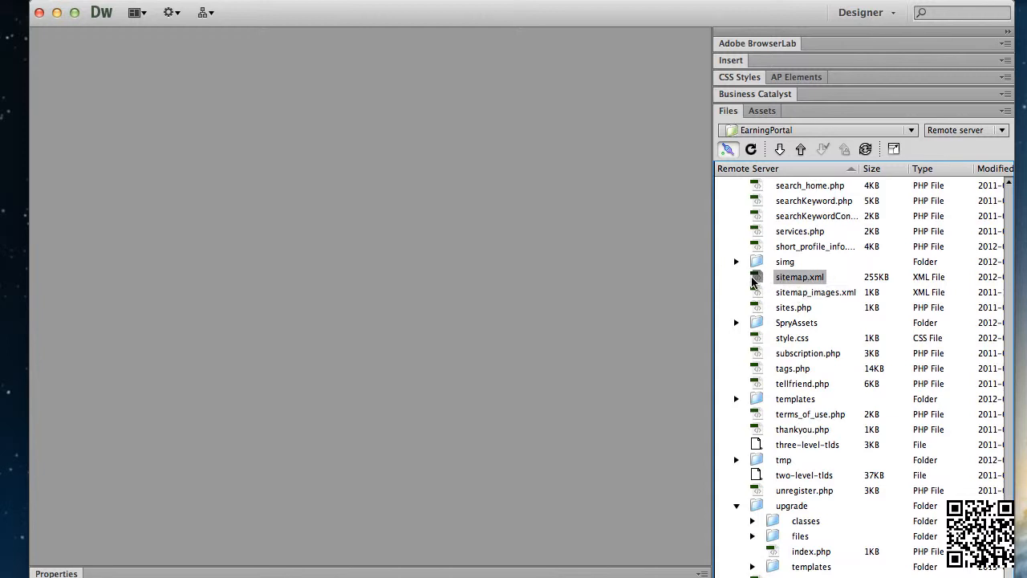
{"action": "right_click", "coordinate": [752, 281]}
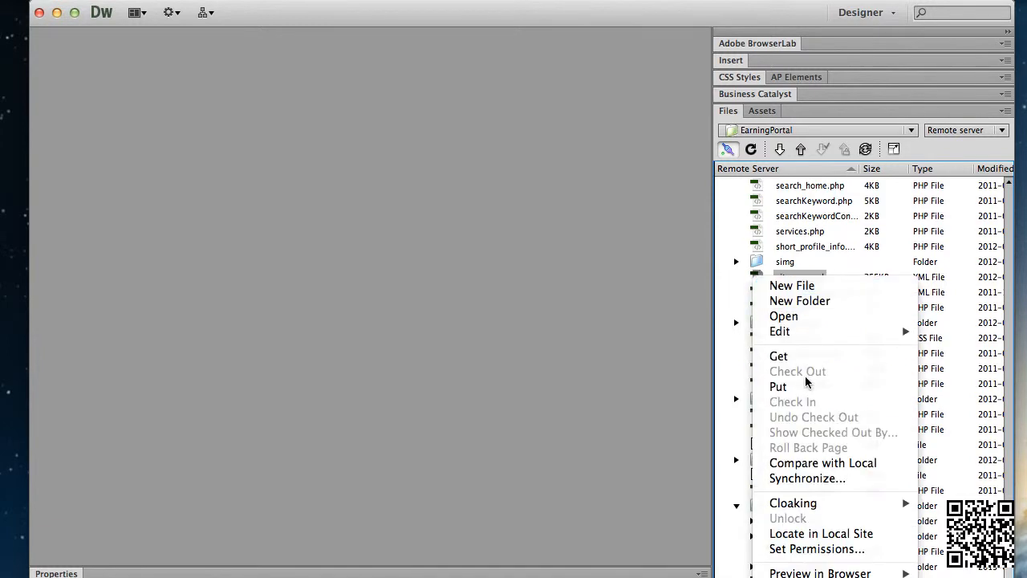
{"action": "left_click", "coordinate": [809, 549]}
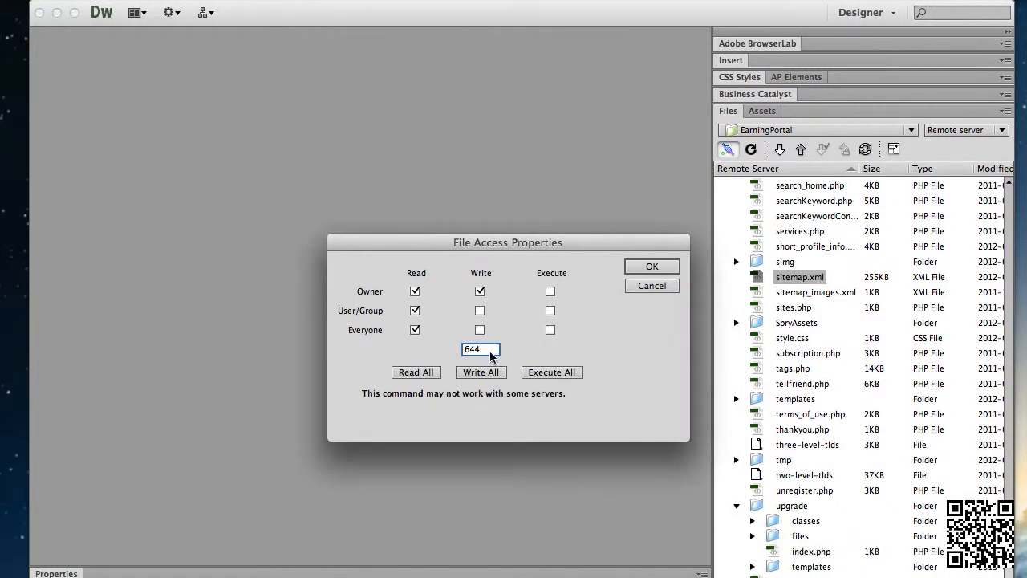
{"action": "double_click", "coordinate": [490, 349]}
{"action": "type", "text": "777"}
{"action": "double_click", "coordinate": [471, 349]}
{"action": "type", "text": "666"}
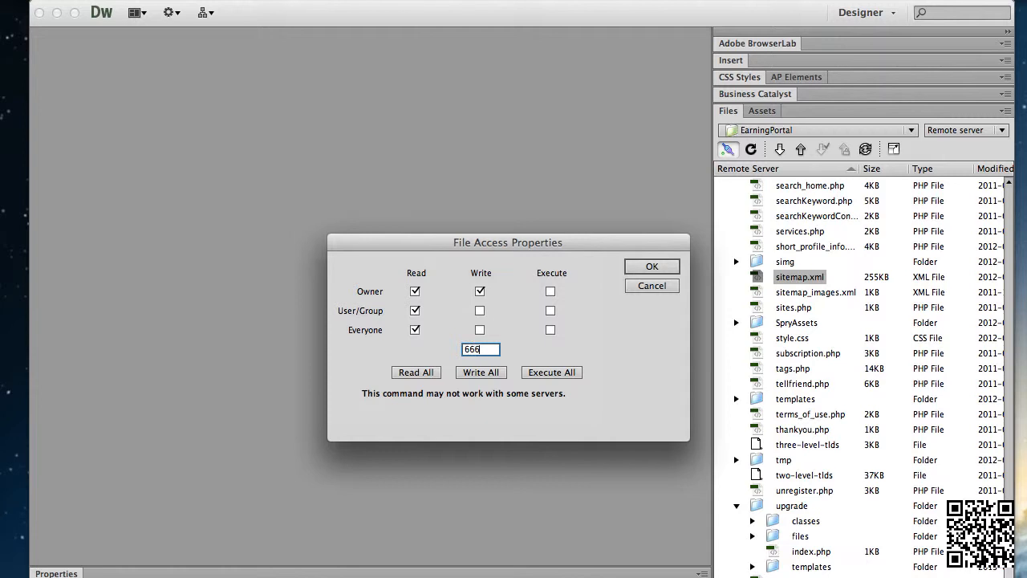
{"action": "left_click", "coordinate": [641, 274]}
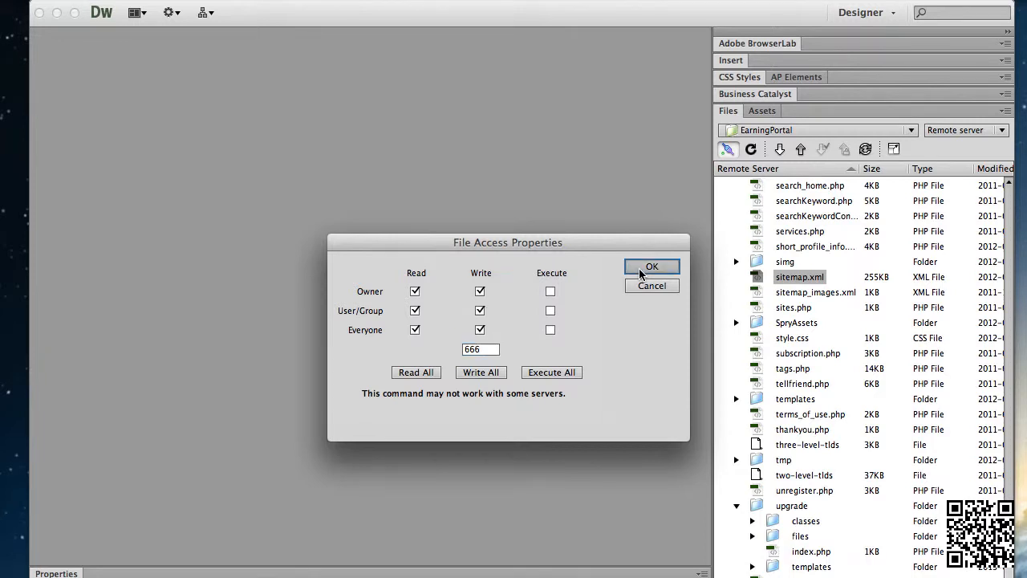
{"action": "left_click", "coordinate": [640, 274]}
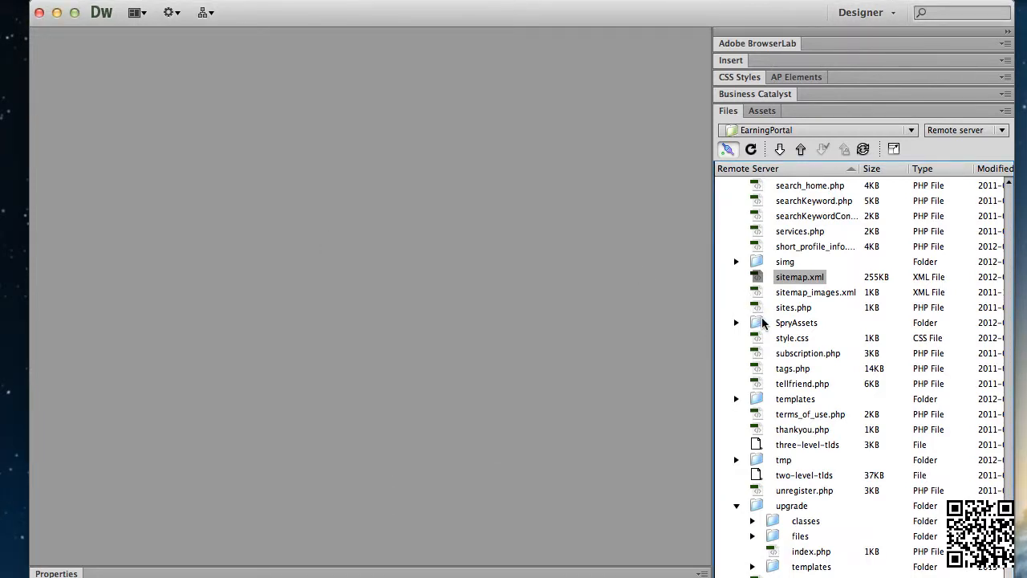
Expand the modules folder on the remote server down to the contents of boonex/profiler
{"action": "scroll", "coordinate": [762, 323], "scroll_direction": "down", "scroll_amount": 1}
{"action": "scroll", "coordinate": [763, 322], "scroll_direction": "up", "scroll_amount": 10}
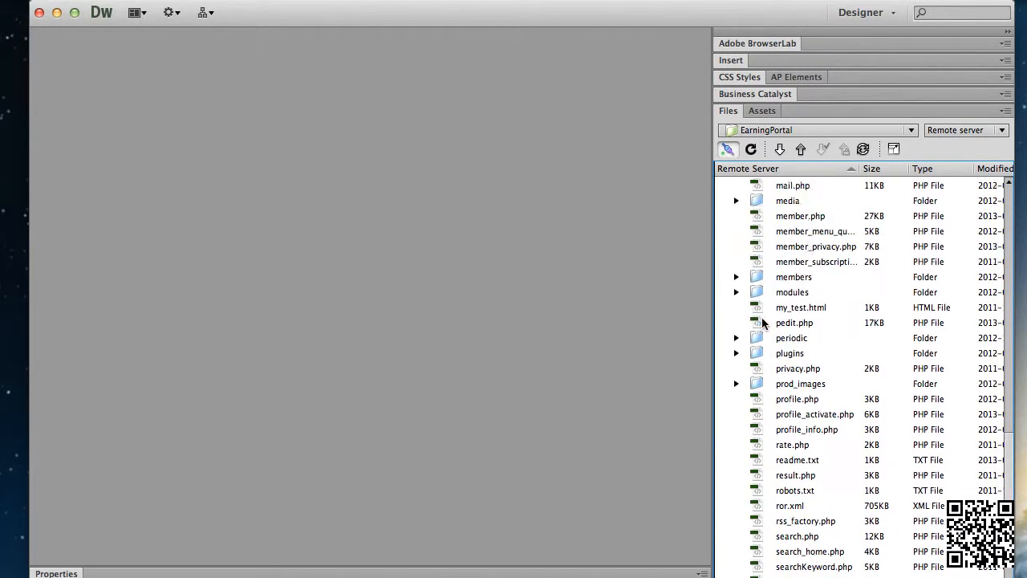
{"action": "left_click", "coordinate": [754, 322]}
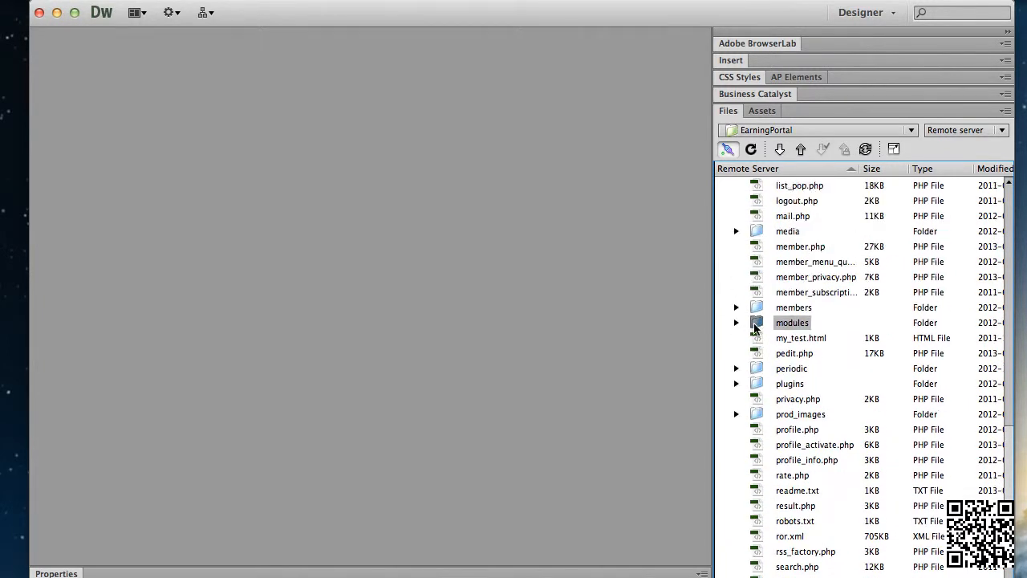
{"action": "left_click", "coordinate": [731, 321]}
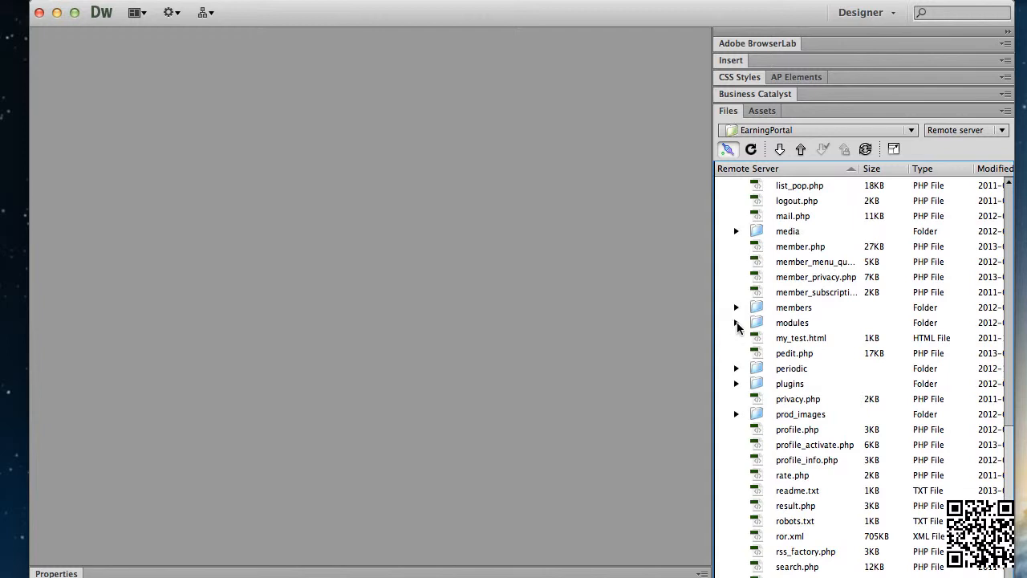
{"action": "left_click", "coordinate": [736, 324]}
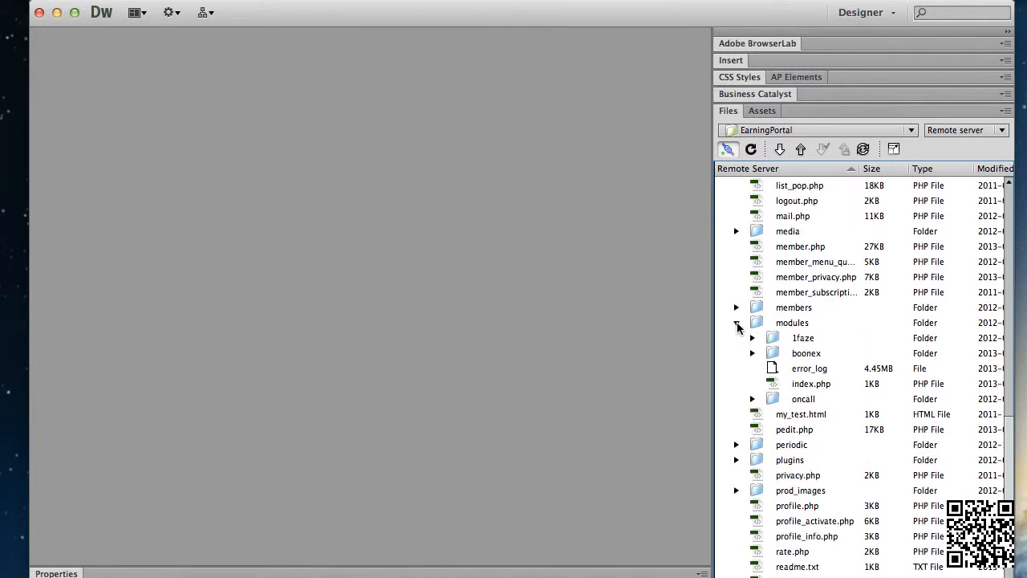
{"action": "left_click", "coordinate": [752, 354]}
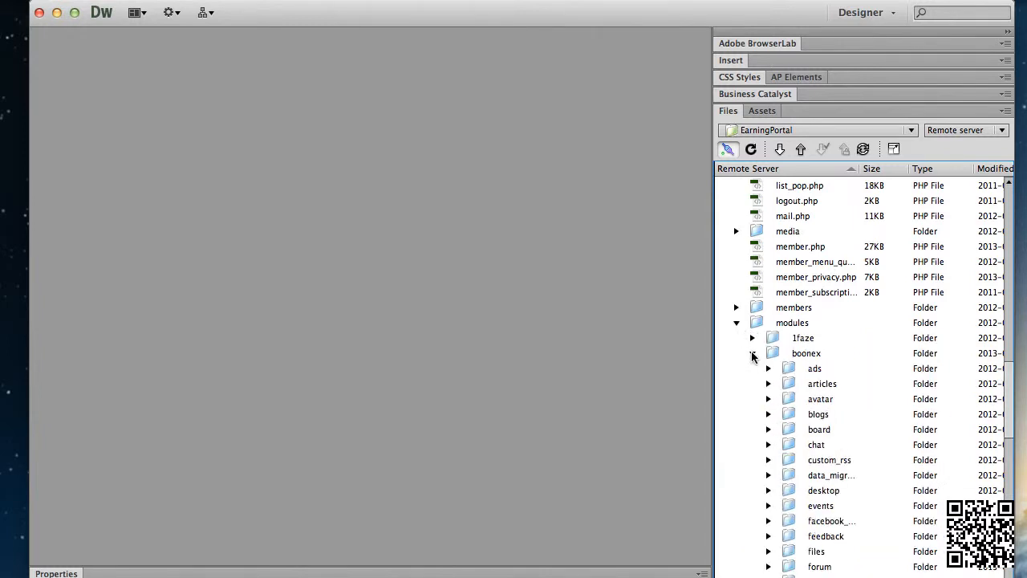
{"action": "scroll", "coordinate": [756, 366], "scroll_direction": "down", "scroll_amount": 8}
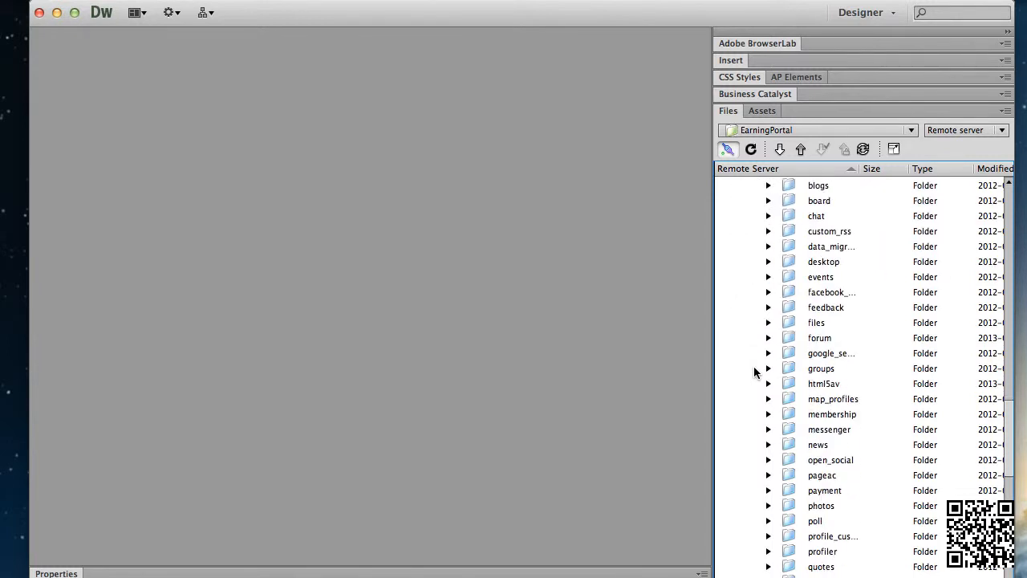
{"action": "left_click", "coordinate": [788, 552]}
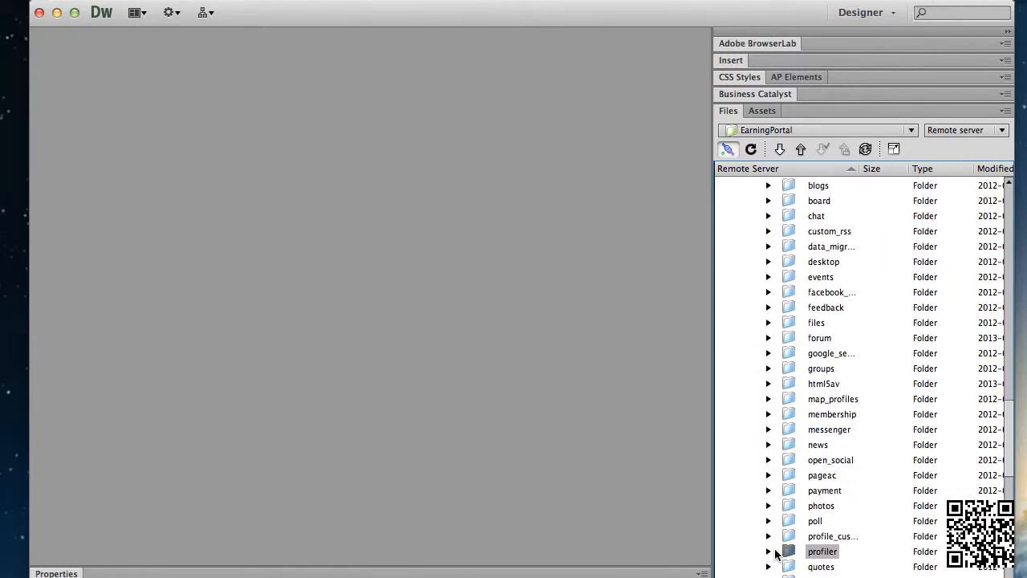
{"action": "left_click", "coordinate": [767, 552]}
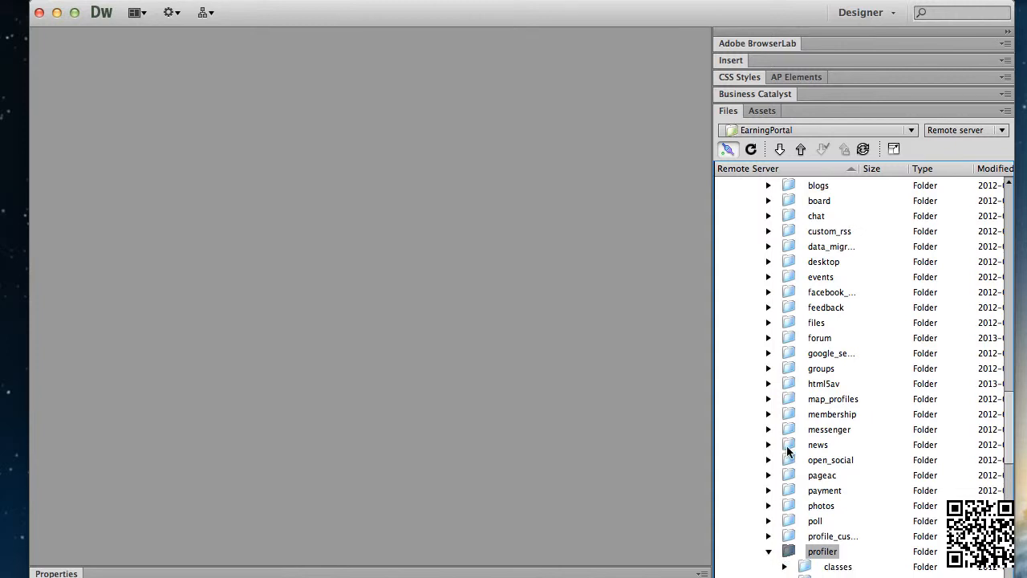
{"action": "scroll", "coordinate": [786, 450], "scroll_direction": "down", "scroll_amount": 6}
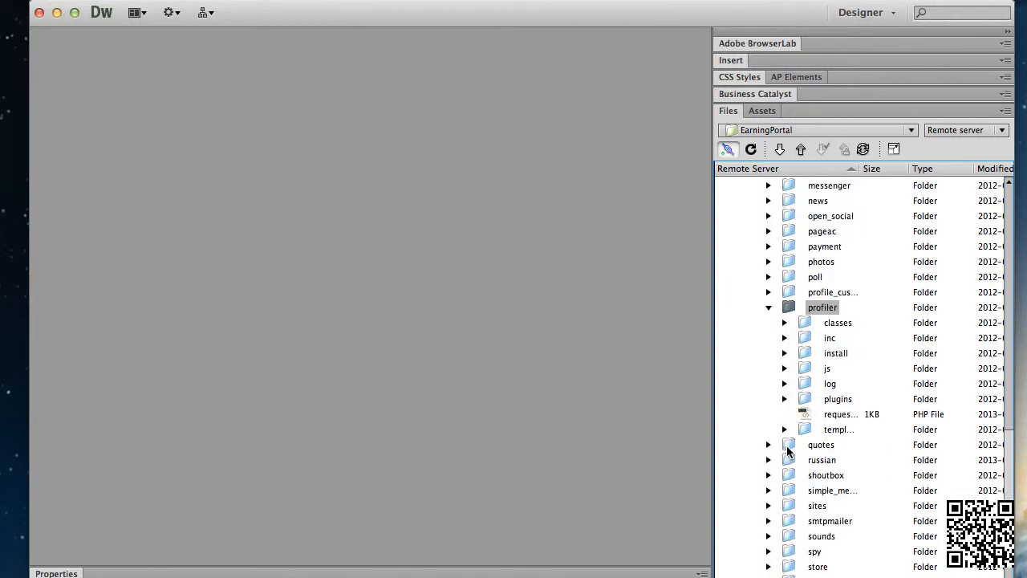
Set the profiler module's log folder permissions to 777, granting write and execute access to all
{"action": "left_click", "coordinate": [806, 387]}
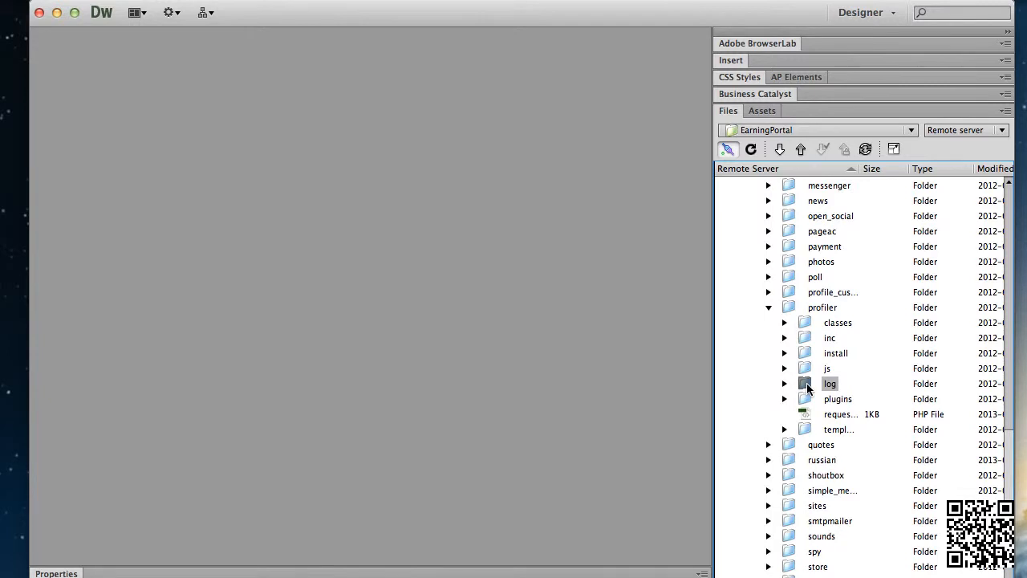
{"action": "right_click", "coordinate": [807, 387]}
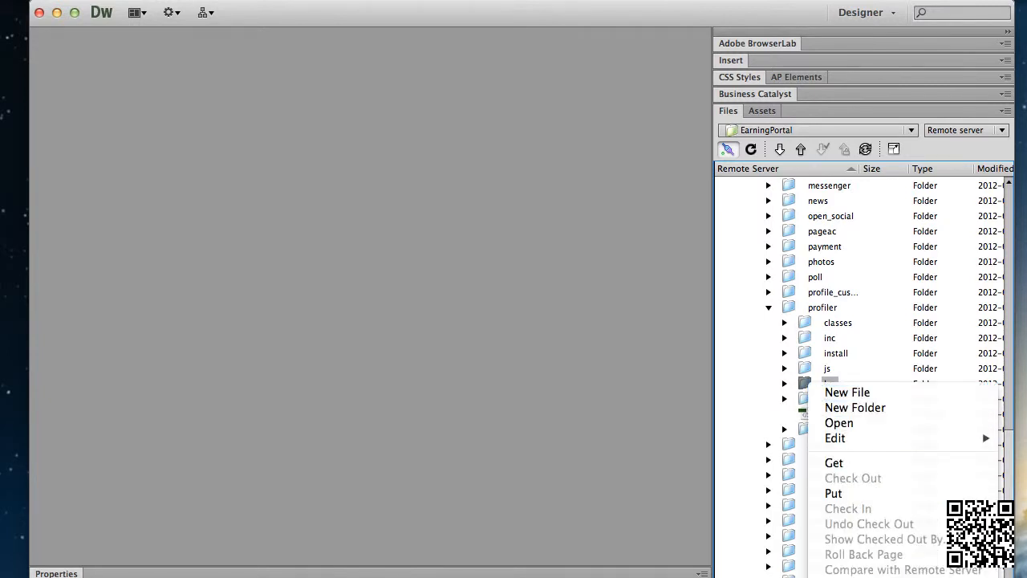
{"action": "left_click", "coordinate": [885, 454]}
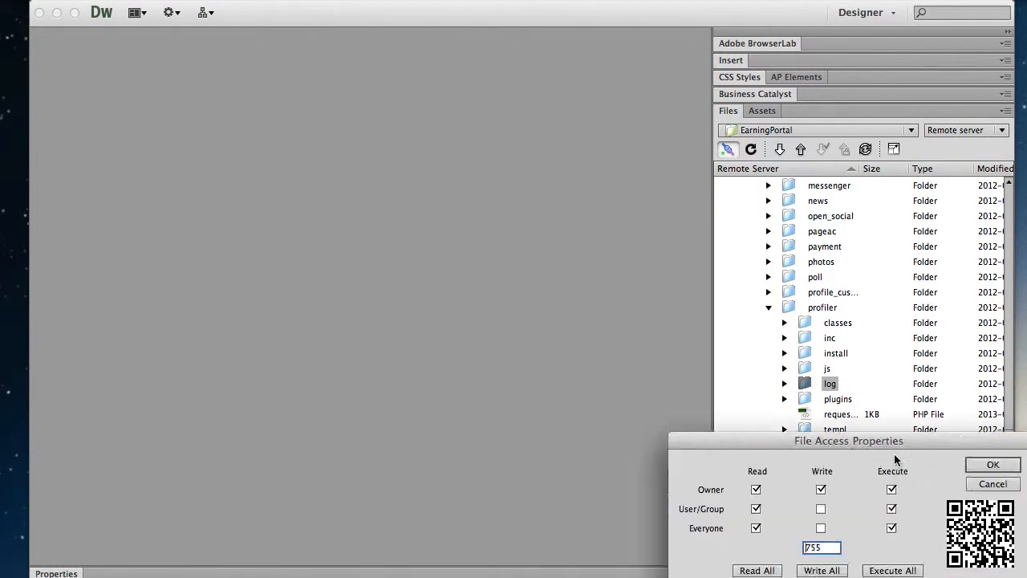
{"action": "left_click", "coordinate": [277, 379]}
{"action": "left_click", "coordinate": [360, 380]}
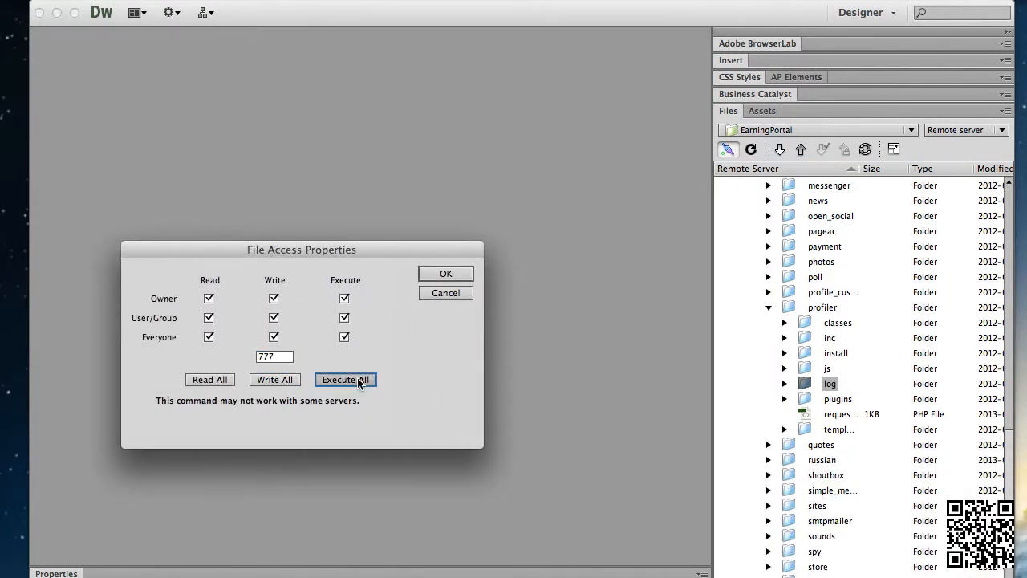
{"action": "left_click", "coordinate": [454, 276]}
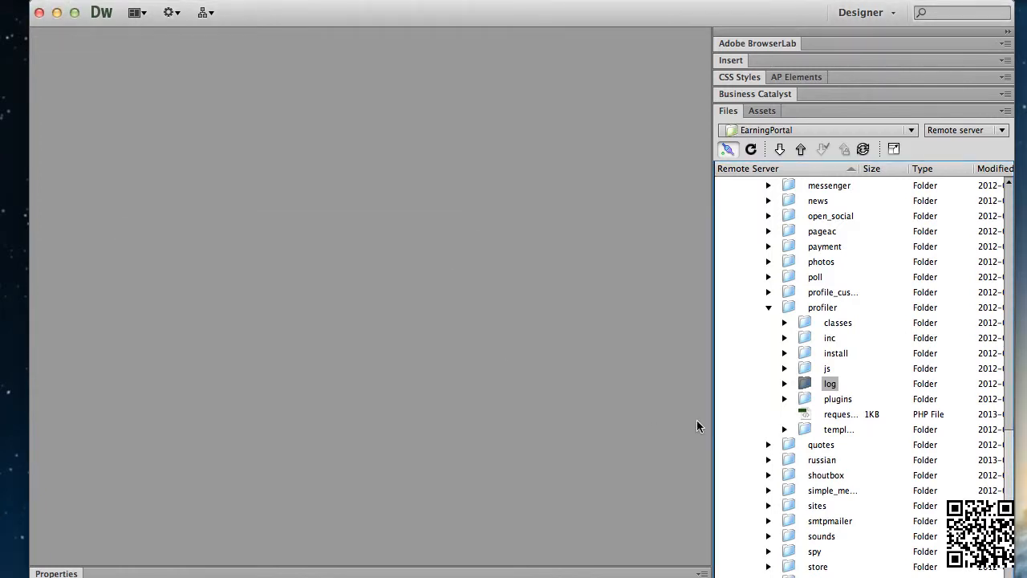
Collapse the profiler folder and expand the boonex sites module down to the contents of data/images
{"action": "left_click", "coordinate": [768, 308]}
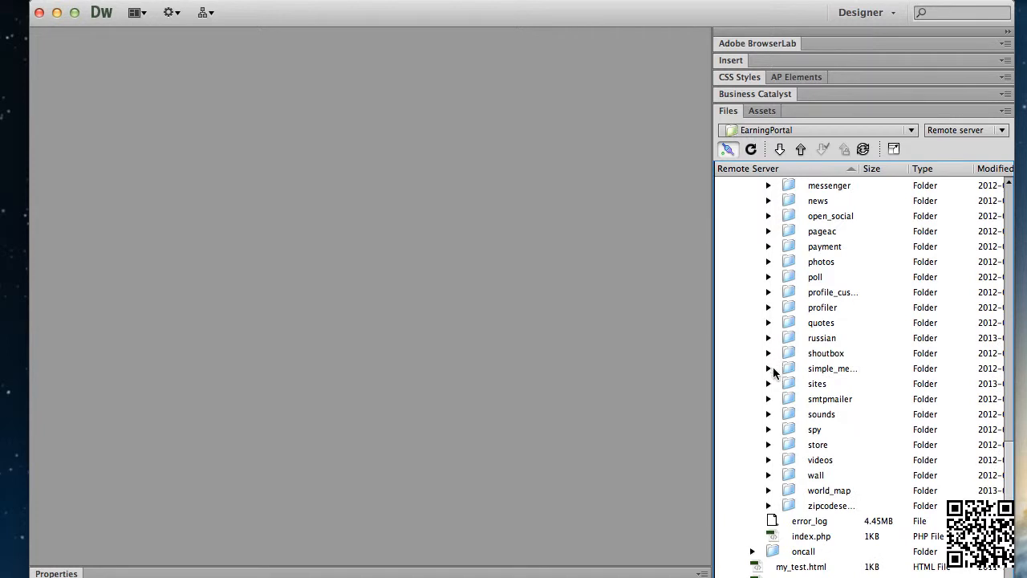
{"action": "left_click", "coordinate": [785, 385]}
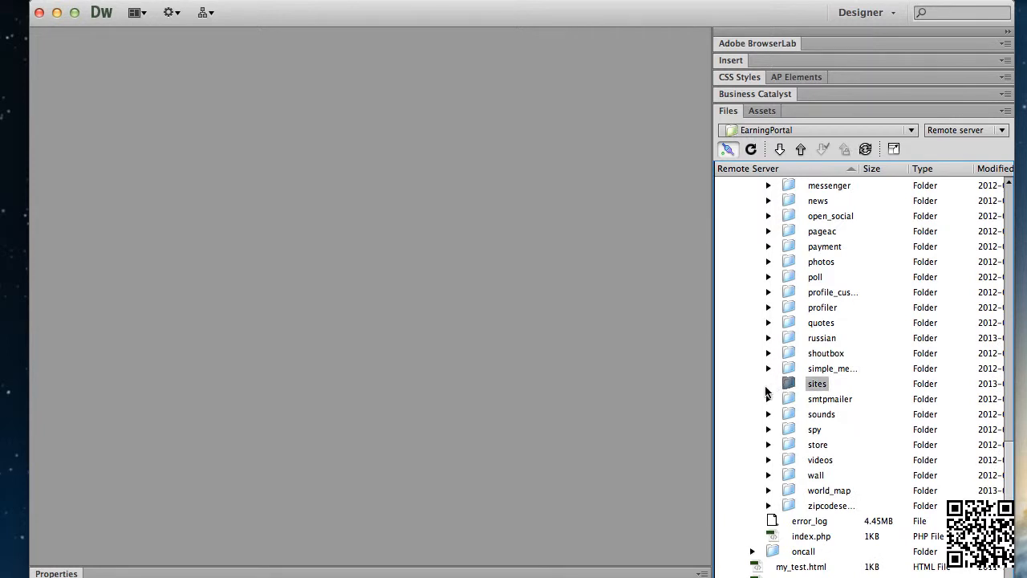
{"action": "left_click", "coordinate": [768, 384]}
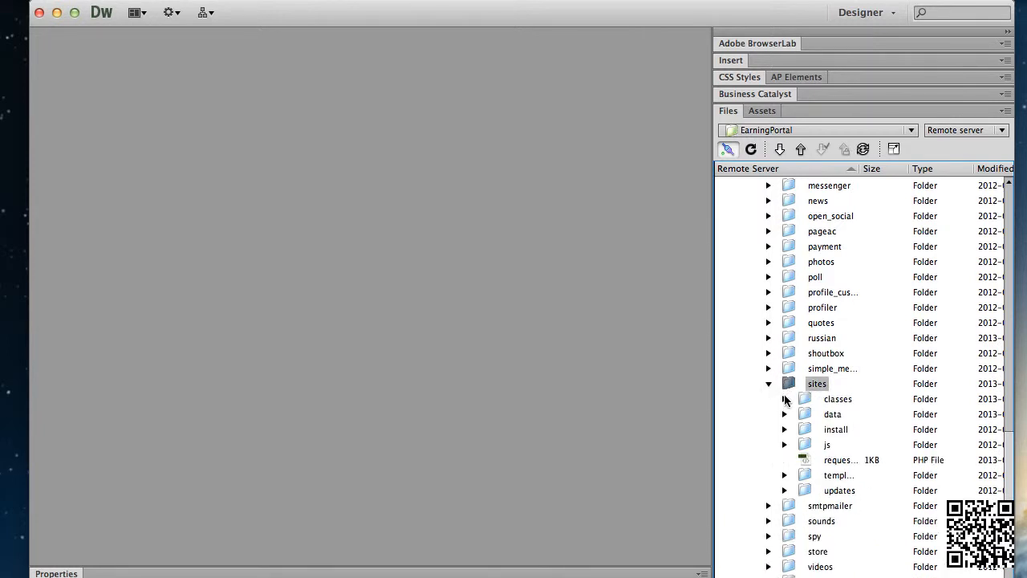
{"action": "left_click", "coordinate": [806, 415]}
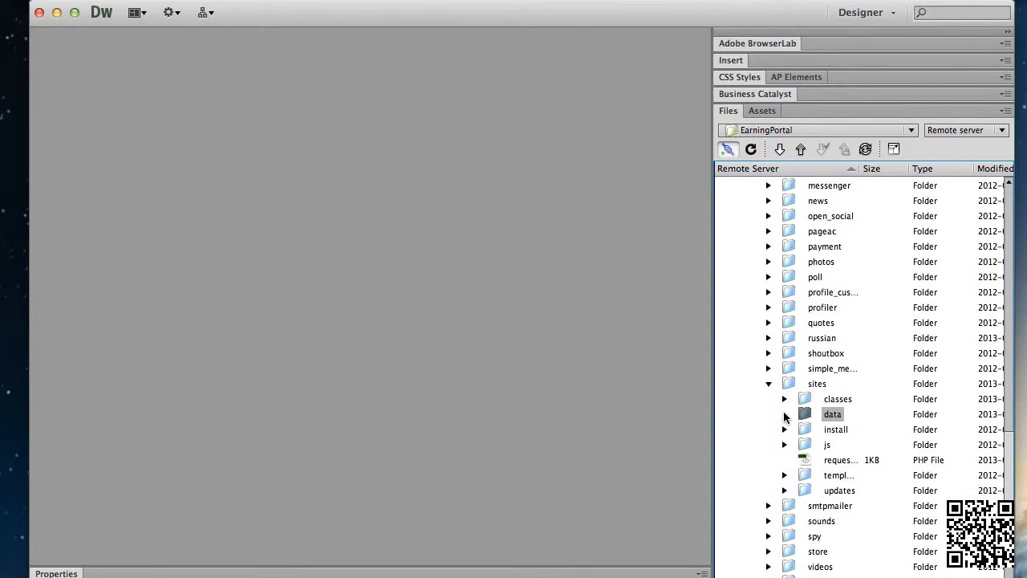
{"action": "left_click", "coordinate": [784, 414]}
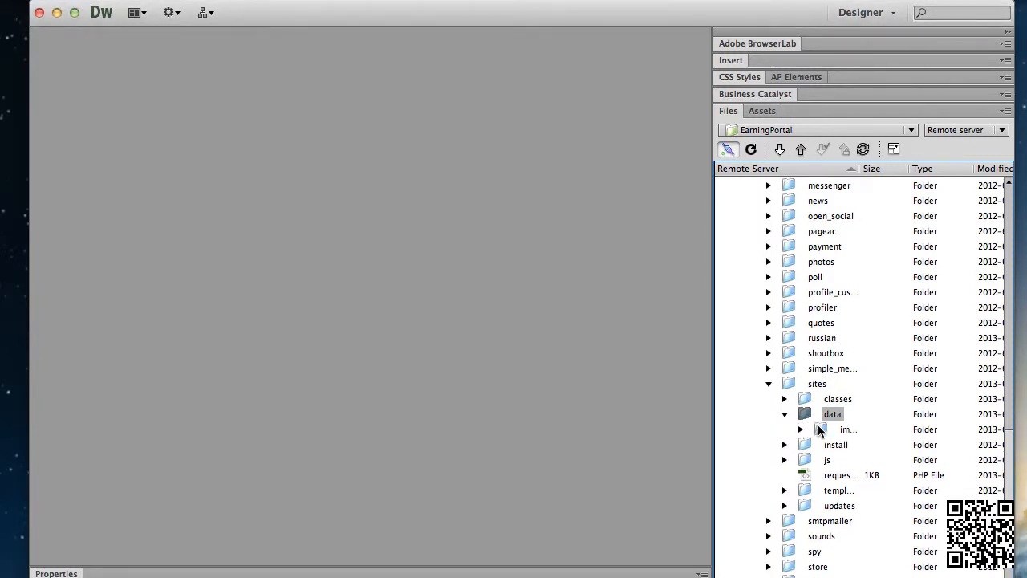
{"action": "left_click", "coordinate": [819, 431]}
{"action": "left_click", "coordinate": [802, 431]}
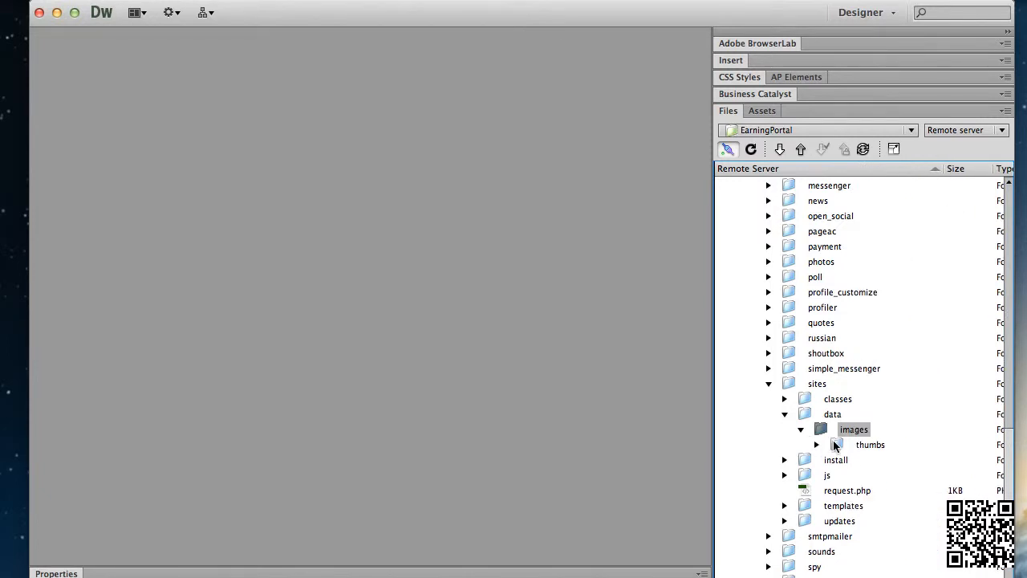
Set the permissions of the thumbs folder in the sites module's data/images to 777, granting write and execute access to all
{"action": "left_click", "coordinate": [835, 444]}
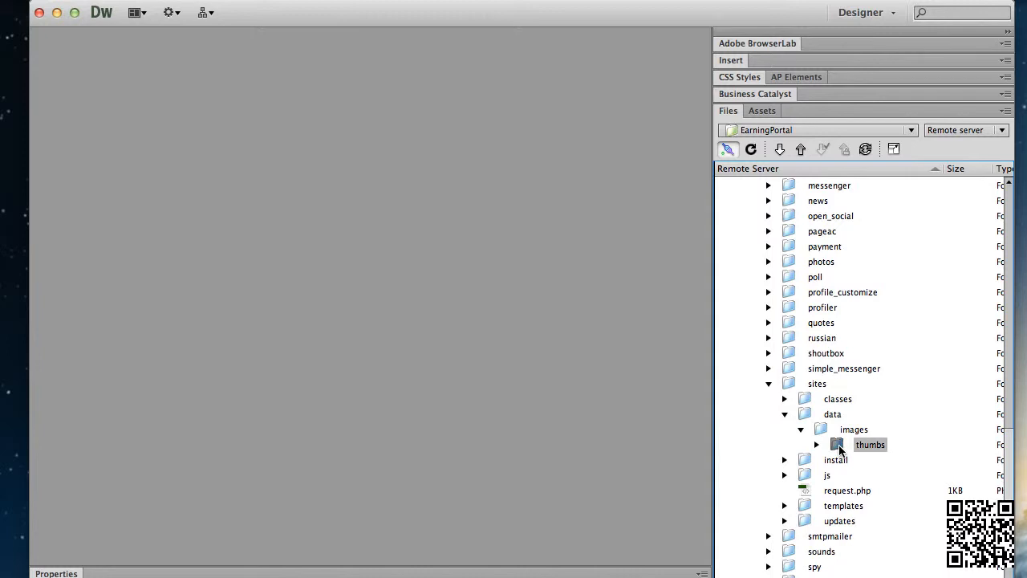
{"action": "right_click", "coordinate": [839, 449]}
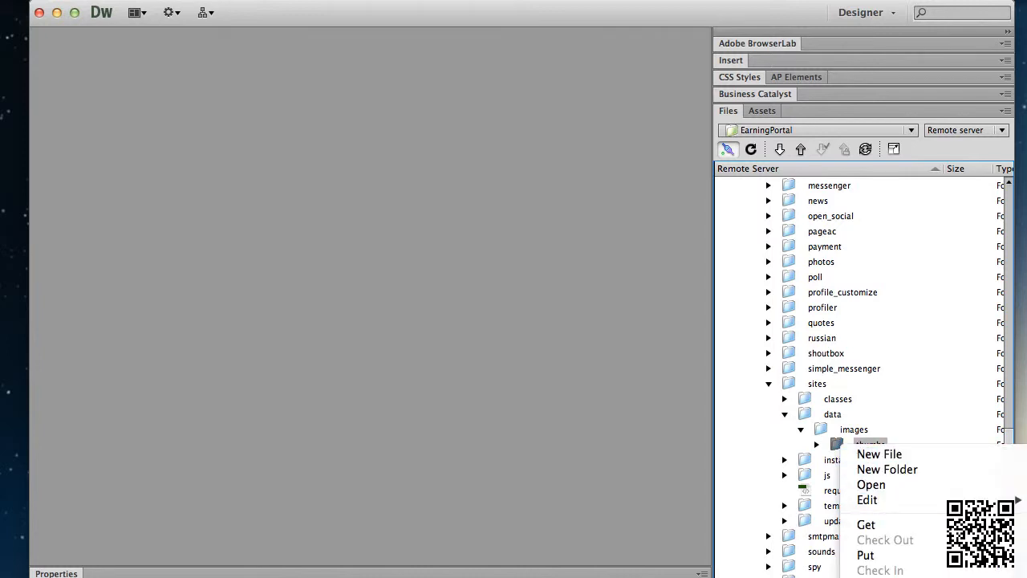
{"action": "left_click", "coordinate": [891, 577]}
{"action": "left_click_drag", "start_coordinate": [999, 463], "coordinate": [561, 266]}
{"action": "left_click", "coordinate": [543, 398]}
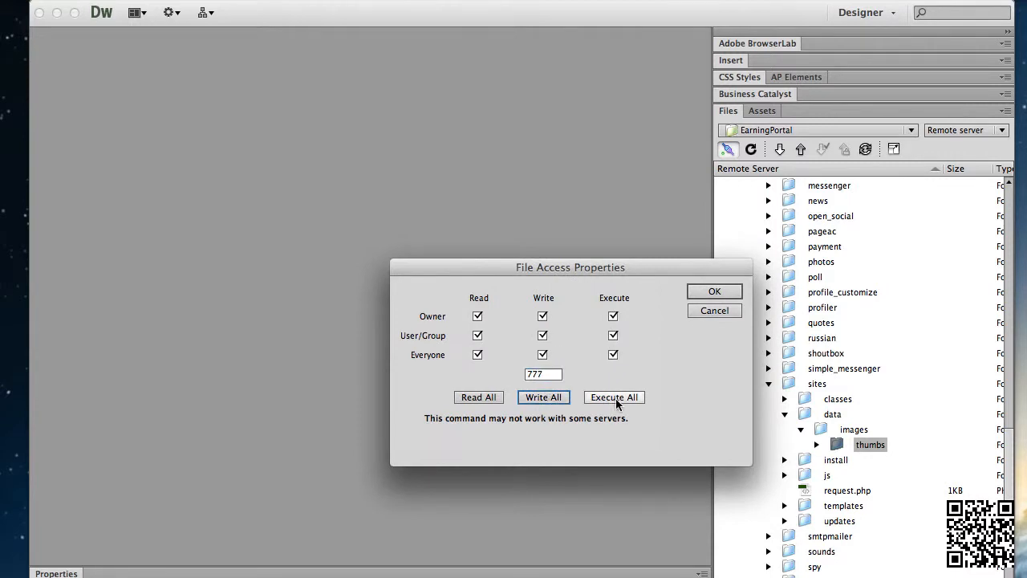
{"action": "left_click", "coordinate": [714, 293]}
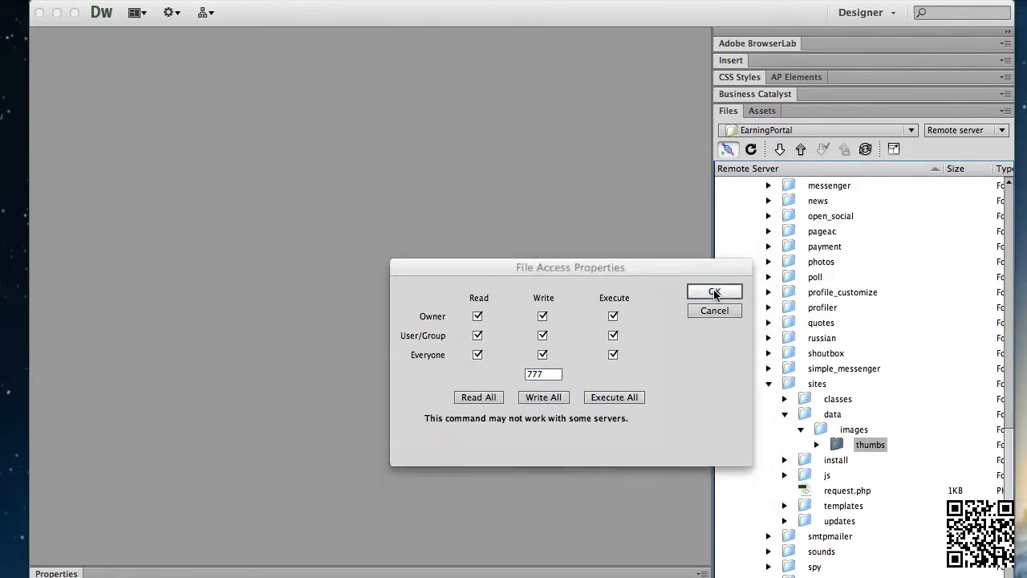
{"action": "left_click", "coordinate": [714, 294]}
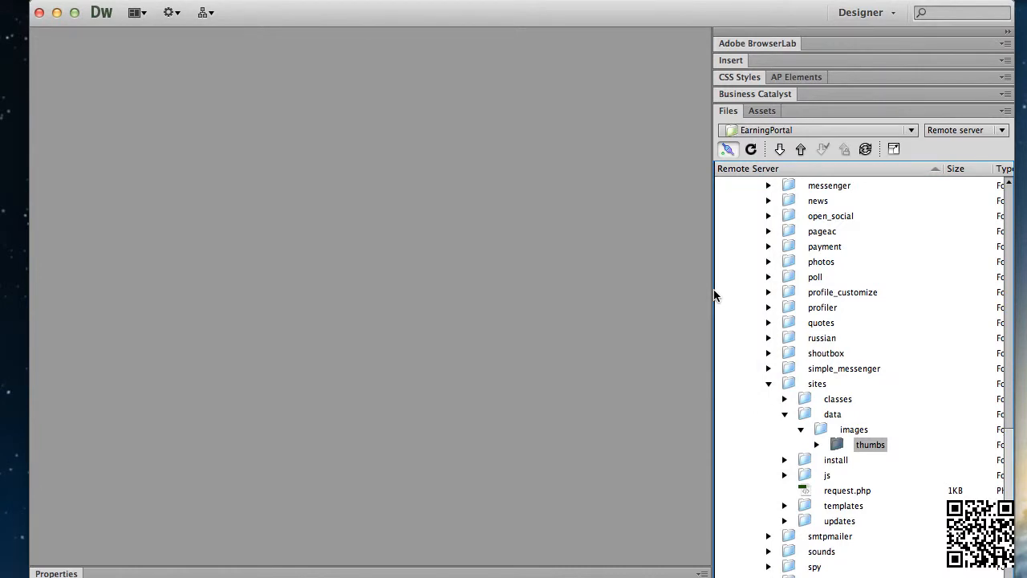
Collapse the sites module folder and expand the boonex forum module folder
{"action": "left_click", "coordinate": [767, 385]}
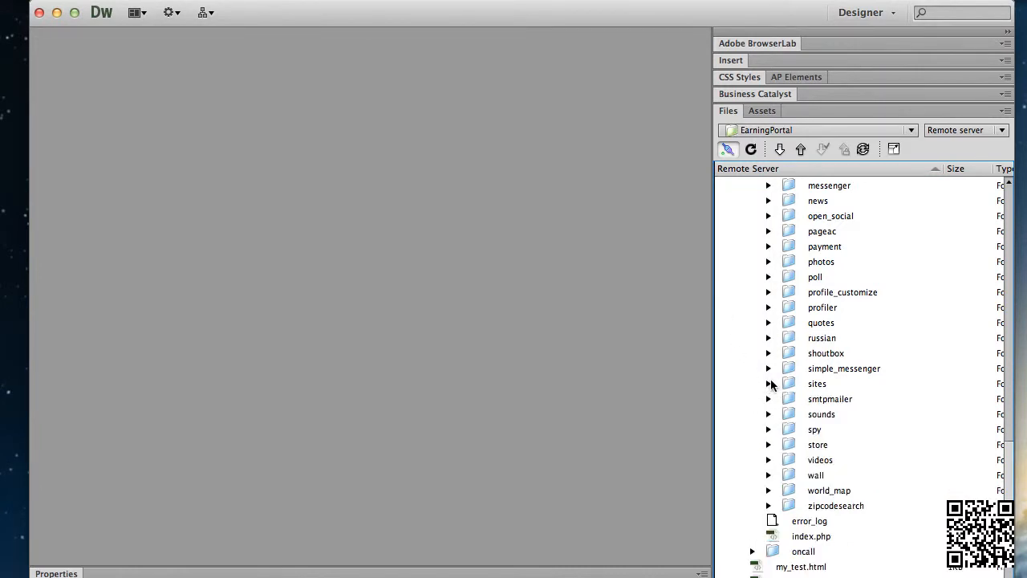
{"action": "scroll", "coordinate": [792, 212], "scroll_direction": "down", "scroll_amount": 5}
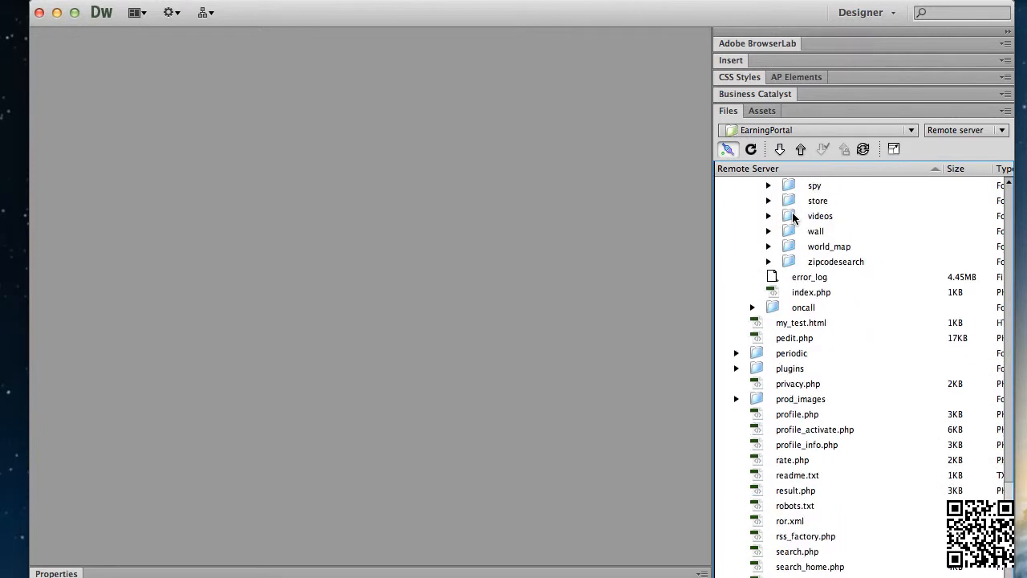
{"action": "scroll", "coordinate": [792, 212], "scroll_direction": "up", "scroll_amount": 8}
{"action": "scroll", "coordinate": [792, 212], "scroll_direction": "up", "scroll_amount": 1}
{"action": "scroll", "coordinate": [792, 212], "scroll_direction": "right", "scroll_amount": 1}
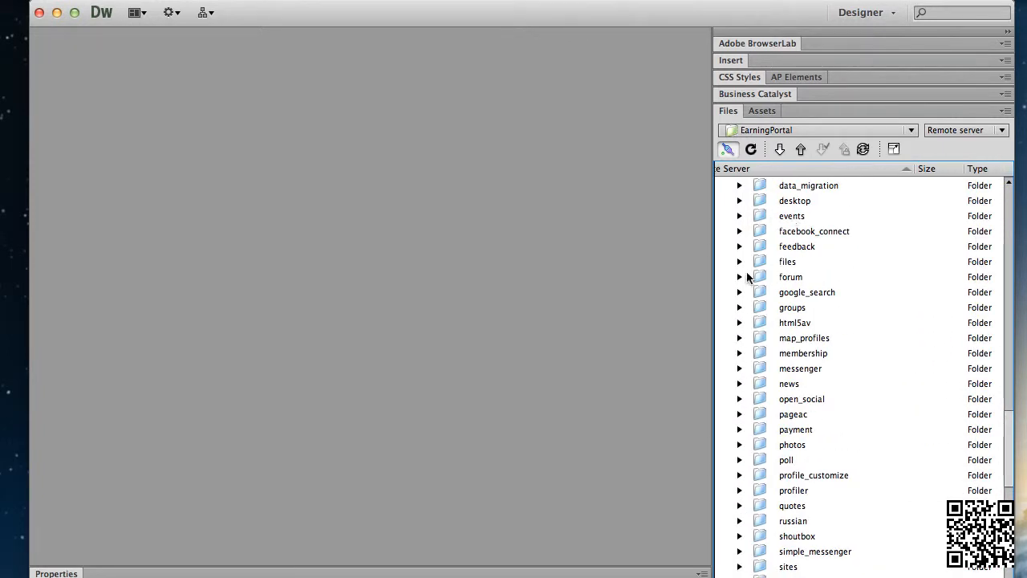
{"action": "left_click", "coordinate": [743, 277]}
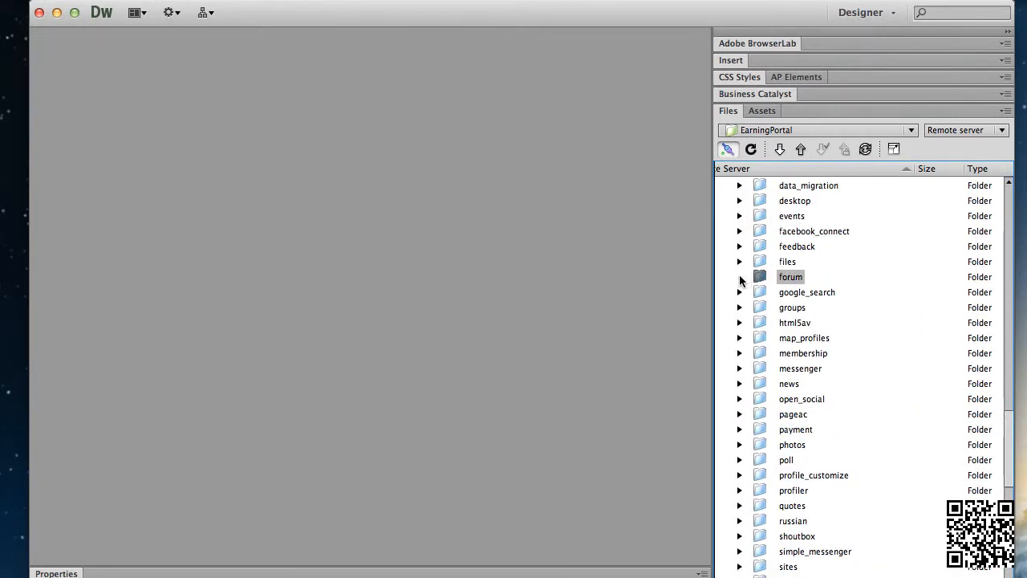
{"action": "left_click", "coordinate": [739, 277]}
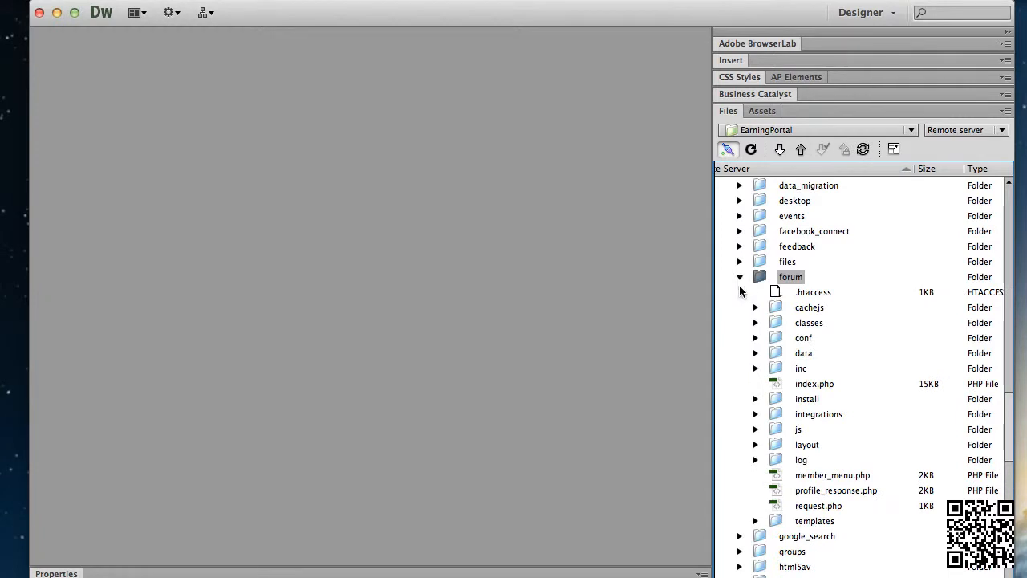
Expand the forum module's classes folder and check the contents of its en subfolder
{"action": "left_click", "coordinate": [760, 324]}
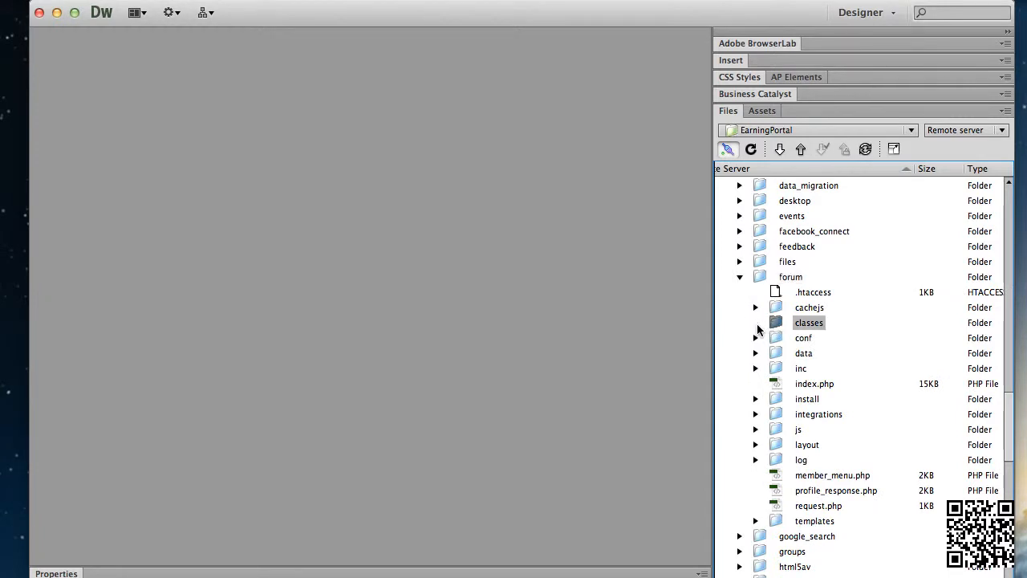
{"action": "left_click", "coordinate": [756, 323]}
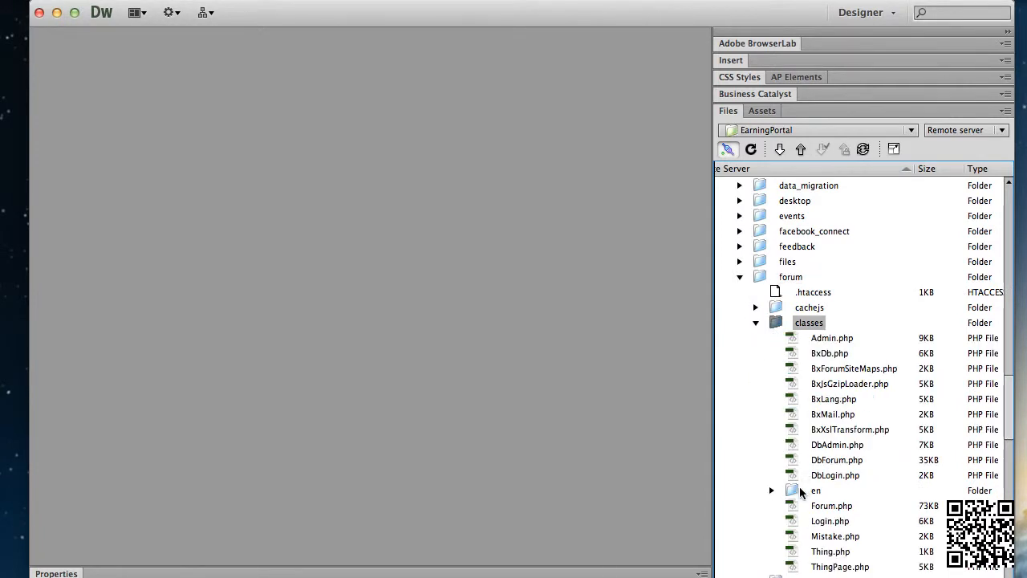
{"action": "left_click", "coordinate": [794, 490]}
{"action": "left_click", "coordinate": [771, 490]}
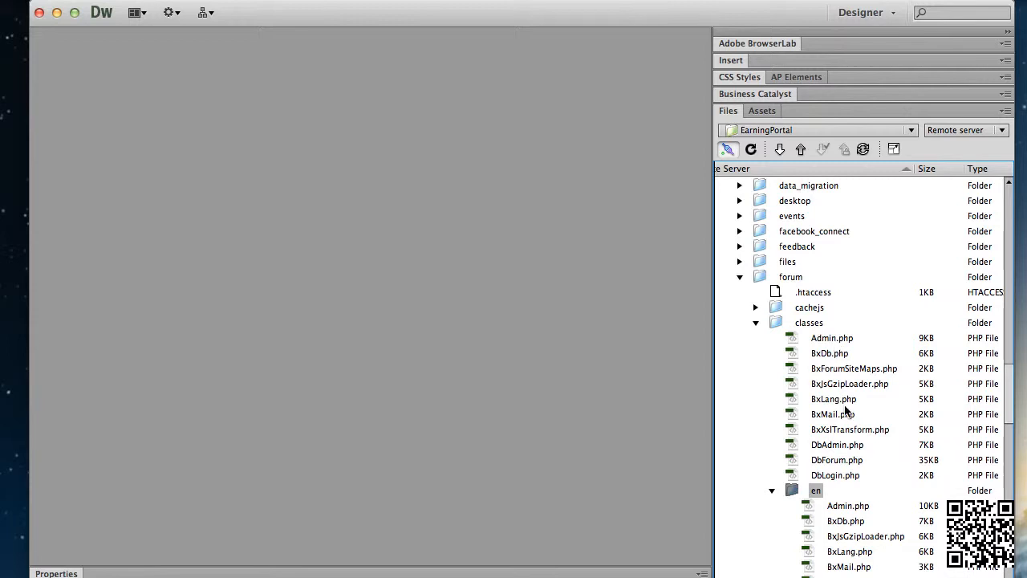
{"action": "left_click", "coordinate": [771, 492]}
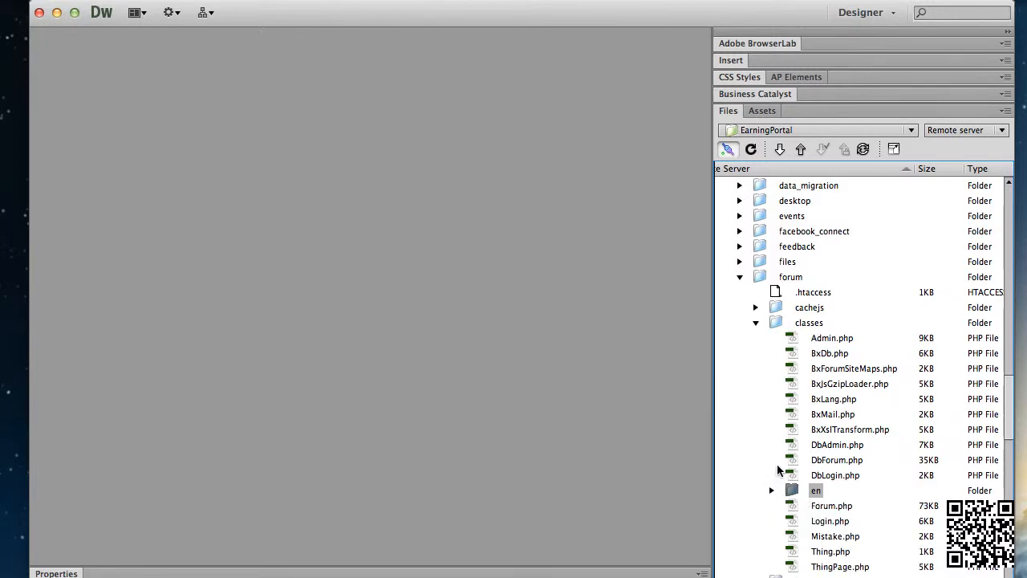
Expand the forum module's js and layout folders to show their language subfolders
{"action": "scroll", "coordinate": [785, 419], "scroll_direction": "up", "scroll_amount": 1}
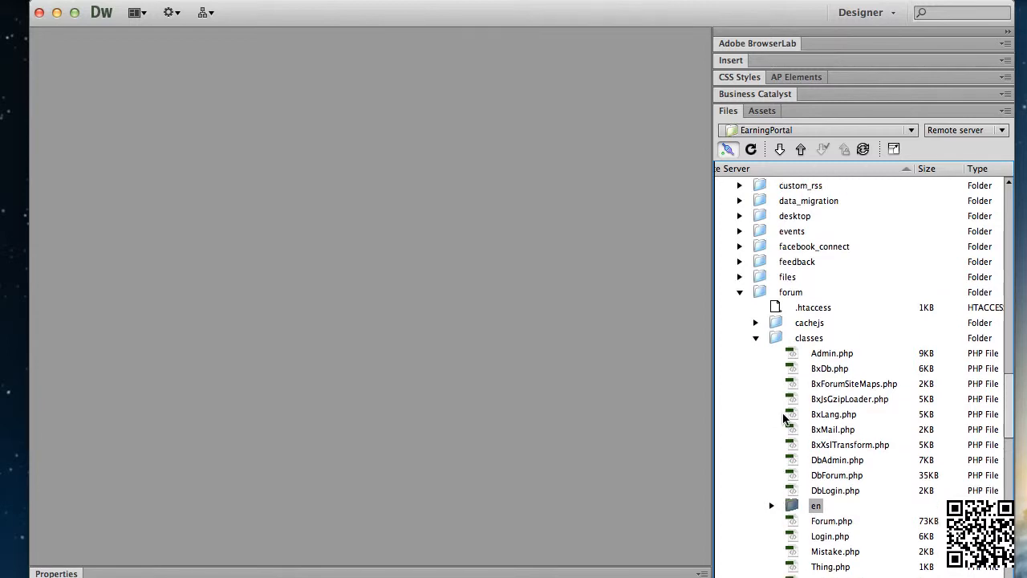
{"action": "scroll", "coordinate": [784, 419], "scroll_direction": "down", "scroll_amount": 7}
{"action": "scroll", "coordinate": [785, 419], "scroll_direction": "down", "scroll_amount": 3}
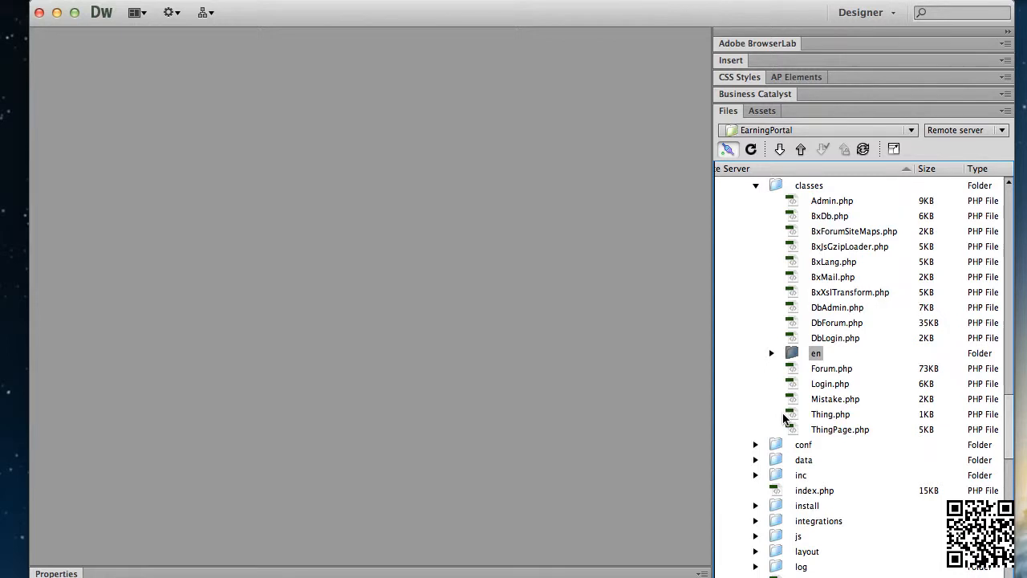
{"action": "left_click", "coordinate": [756, 536]}
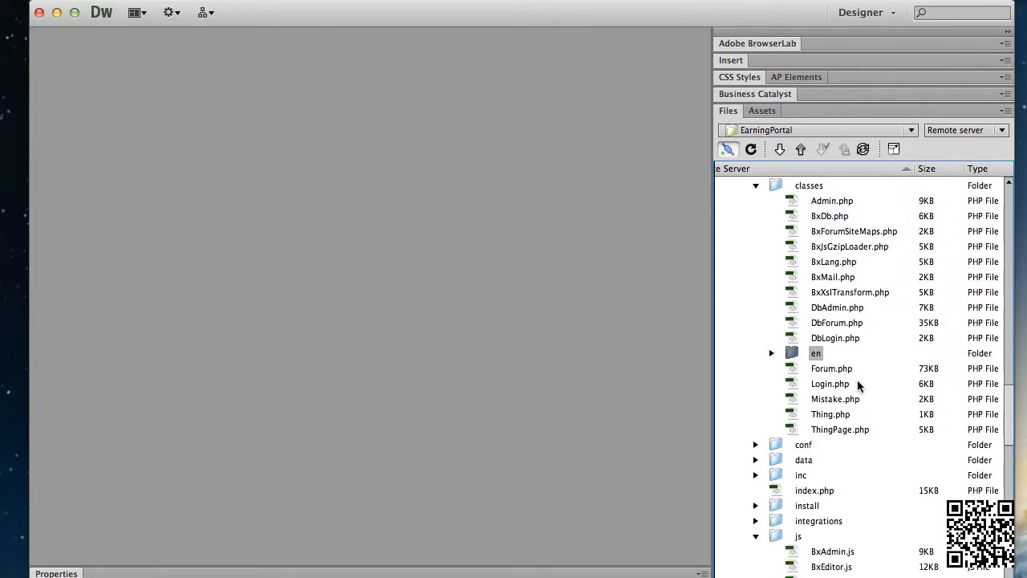
{"action": "scroll", "coordinate": [857, 385], "scroll_direction": "down", "scroll_amount": 5}
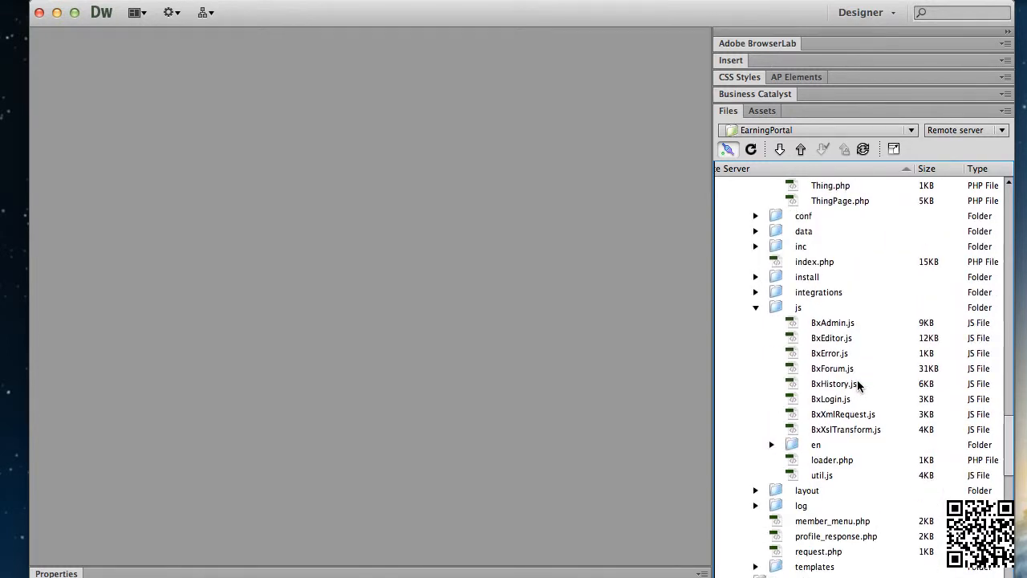
{"action": "left_click", "coordinate": [792, 448]}
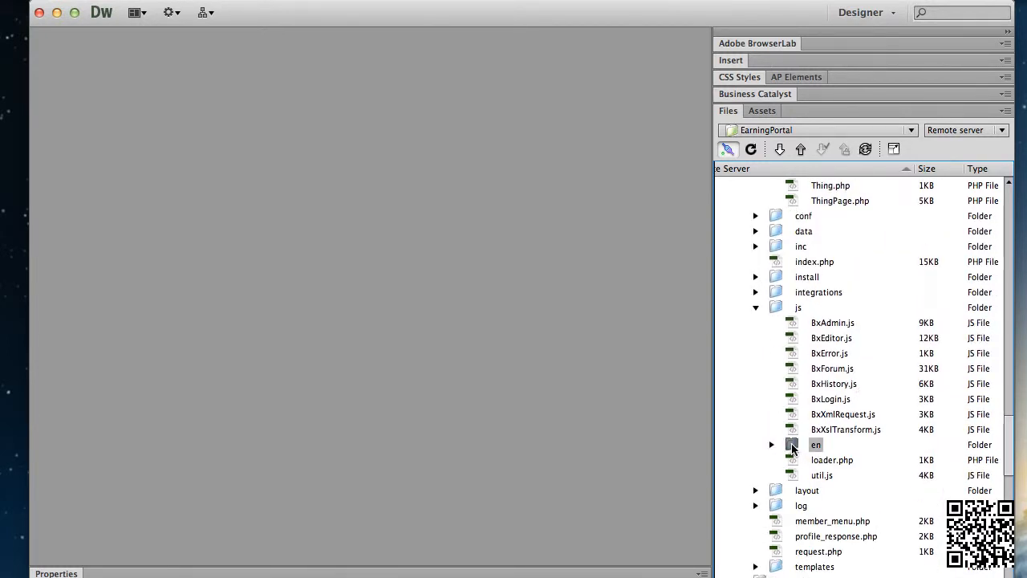
{"action": "left_click", "coordinate": [756, 491]}
{"action": "scroll", "coordinate": [771, 476], "scroll_direction": "down", "scroll_amount": 1}
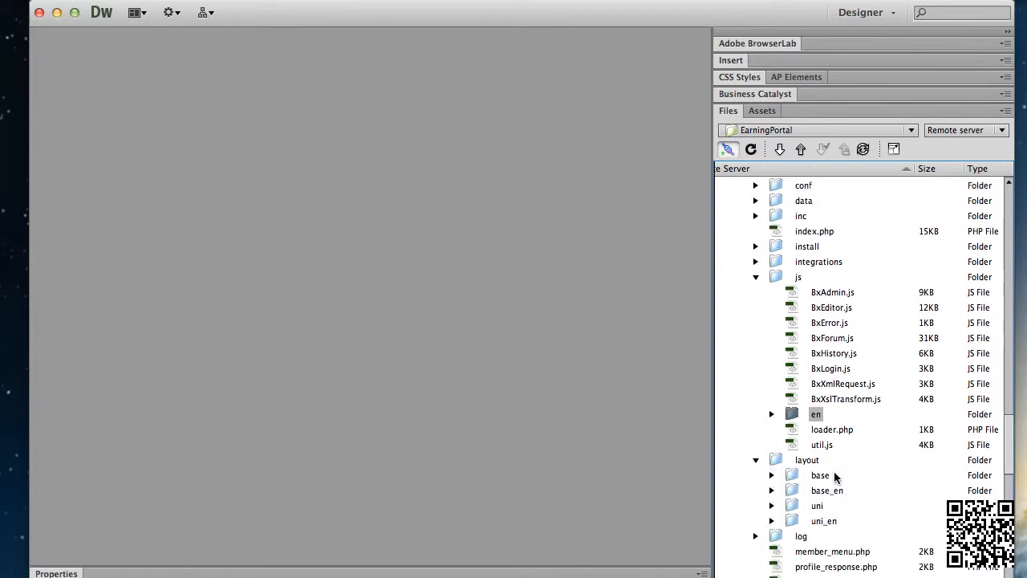
Delete the forum module's compiled language folders from the remote server: layout/base_en, layout/uni_en, js/en and classes/en
{"action": "left_click", "coordinate": [791, 492]}
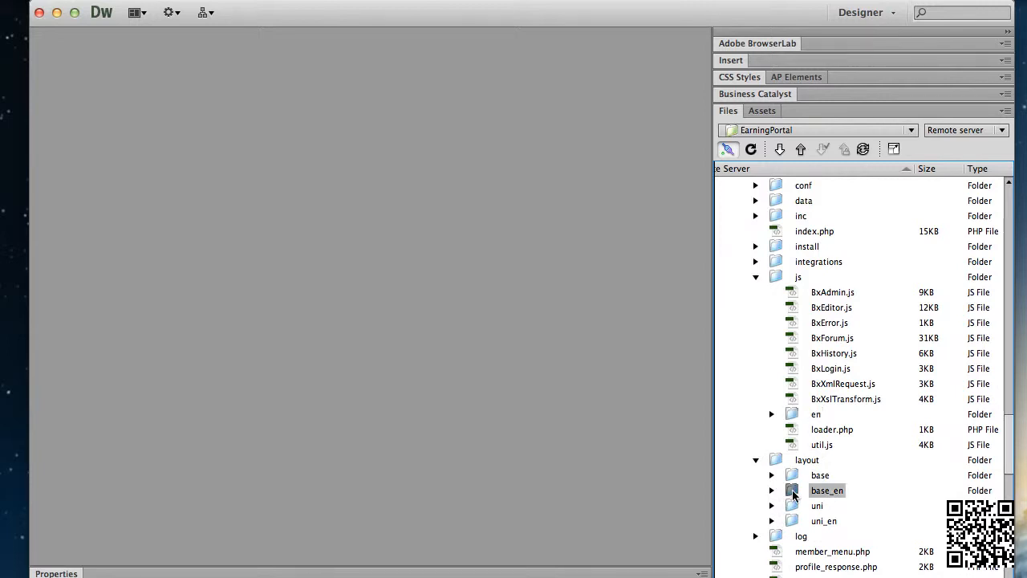
{"action": "left_click", "coordinate": [793, 520]}
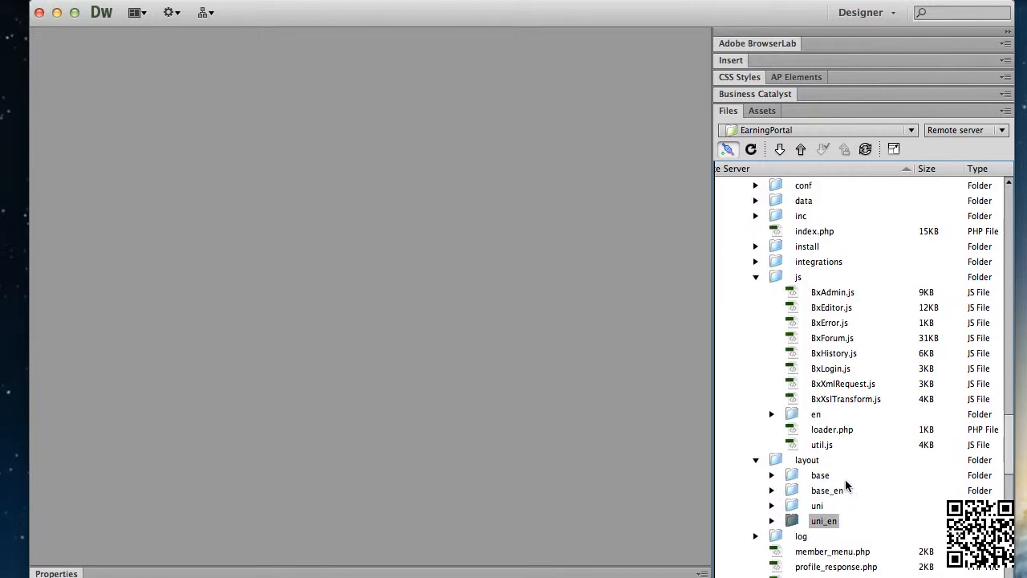
{"action": "left_click", "coordinate": [806, 492], "text": "super"}
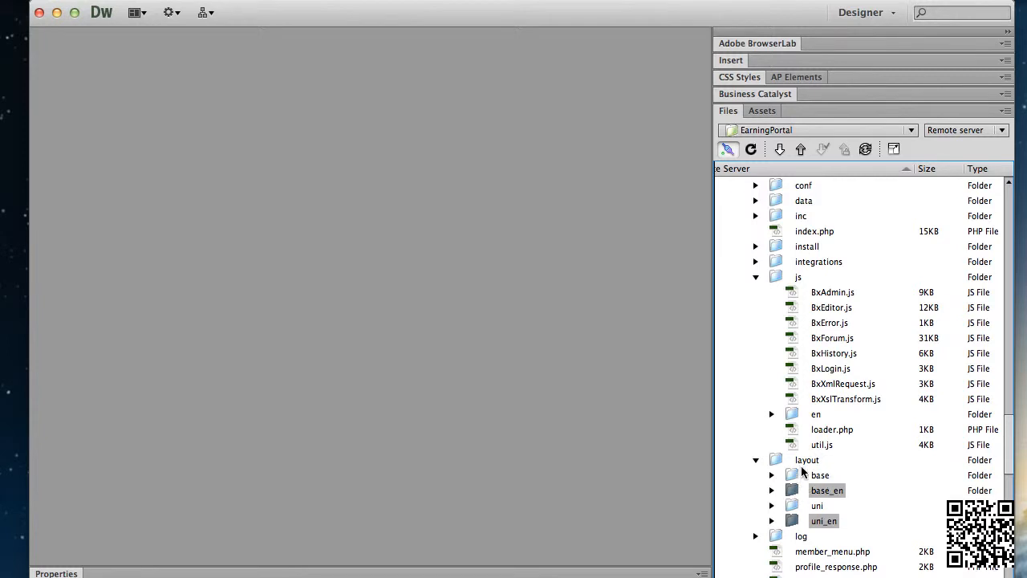
{"action": "left_click", "coordinate": [796, 414], "text": "super"}
{"action": "scroll", "coordinate": [792, 420], "scroll_direction": "down", "scroll_amount": 1}
{"action": "scroll", "coordinate": [792, 421], "scroll_direction": "up", "scroll_amount": 5}
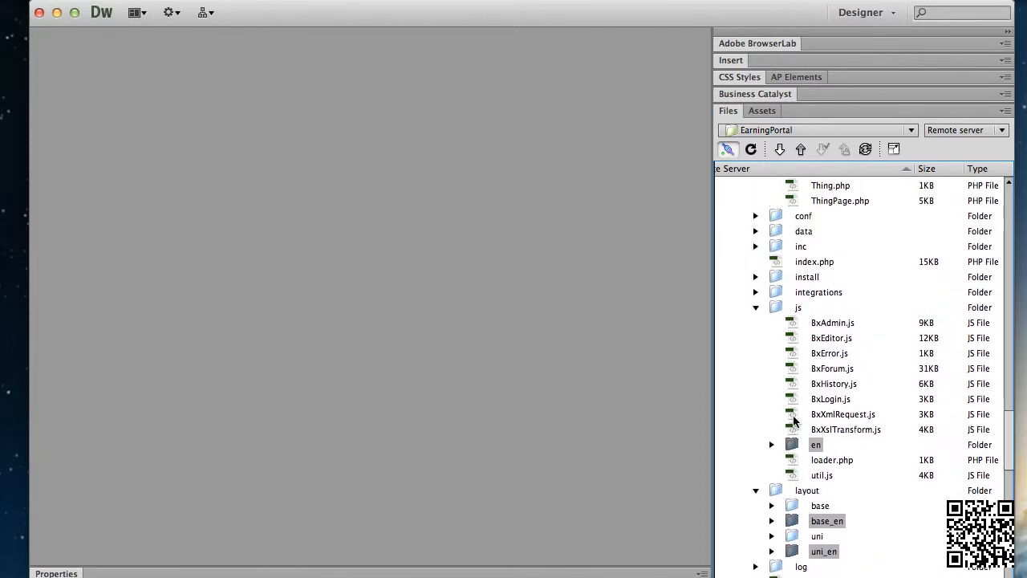
{"action": "scroll", "coordinate": [793, 421], "scroll_direction": "up", "scroll_amount": 4}
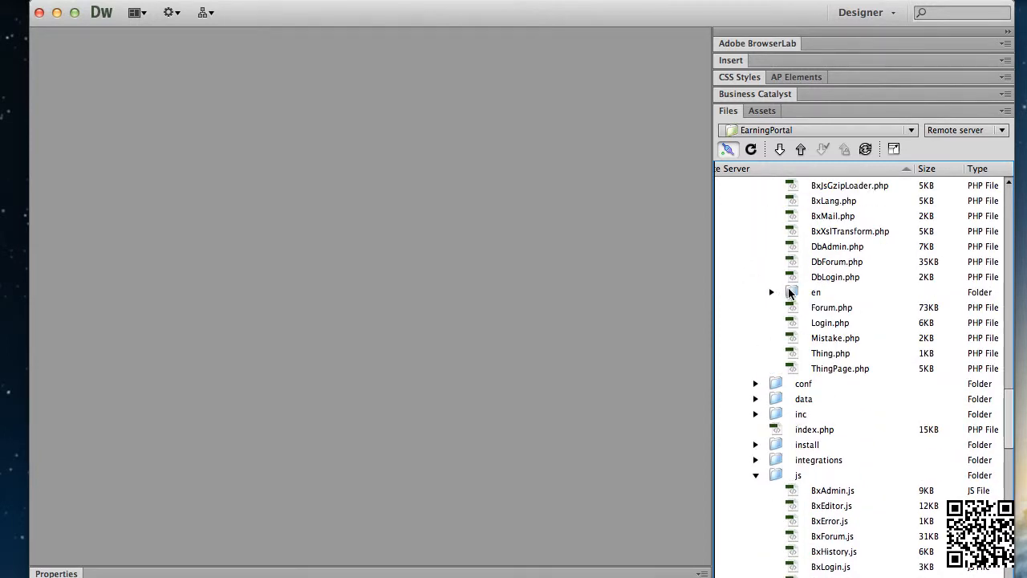
{"action": "left_click", "coordinate": [789, 294], "text": "super"}
{"action": "scroll", "coordinate": [818, 353], "scroll_direction": "up", "scroll_amount": 5}
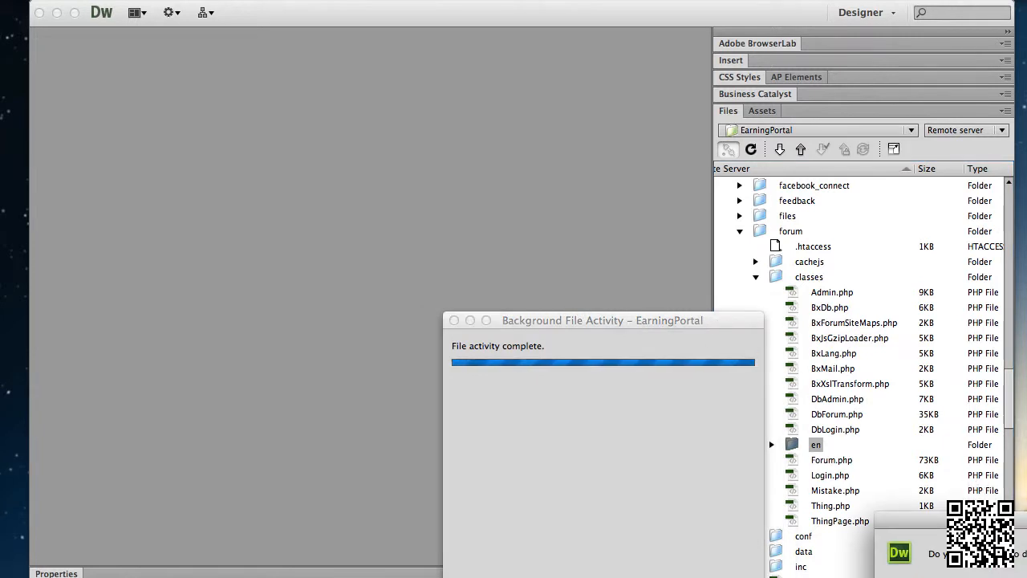
{"action": "left_click_drag", "start_coordinate": [964, 515], "coordinate": [378, 204]}
{"action": "left_click", "coordinate": [518, 267]}
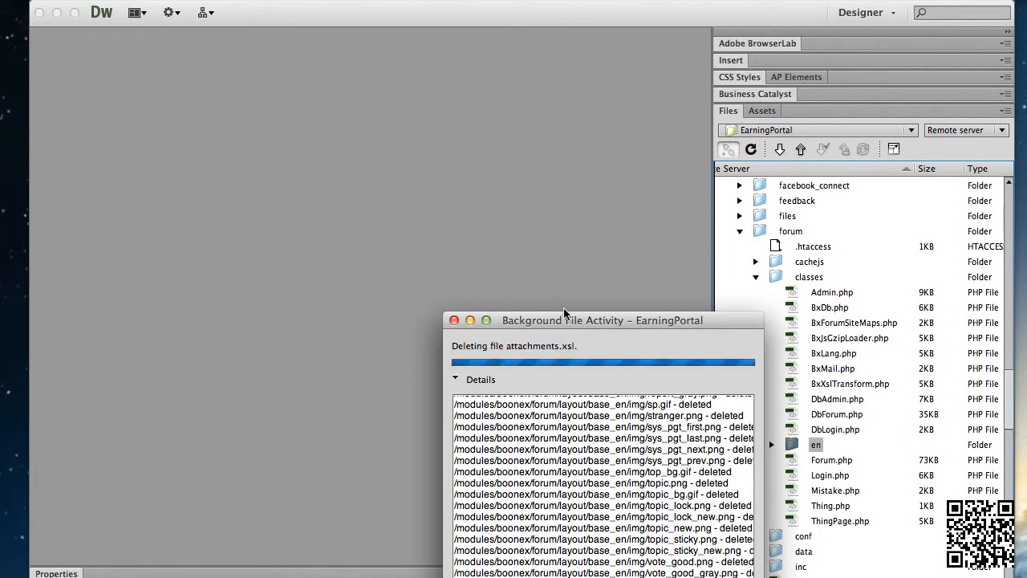
{"action": "left_click_drag", "start_coordinate": [590, 319], "coordinate": [446, 187]}
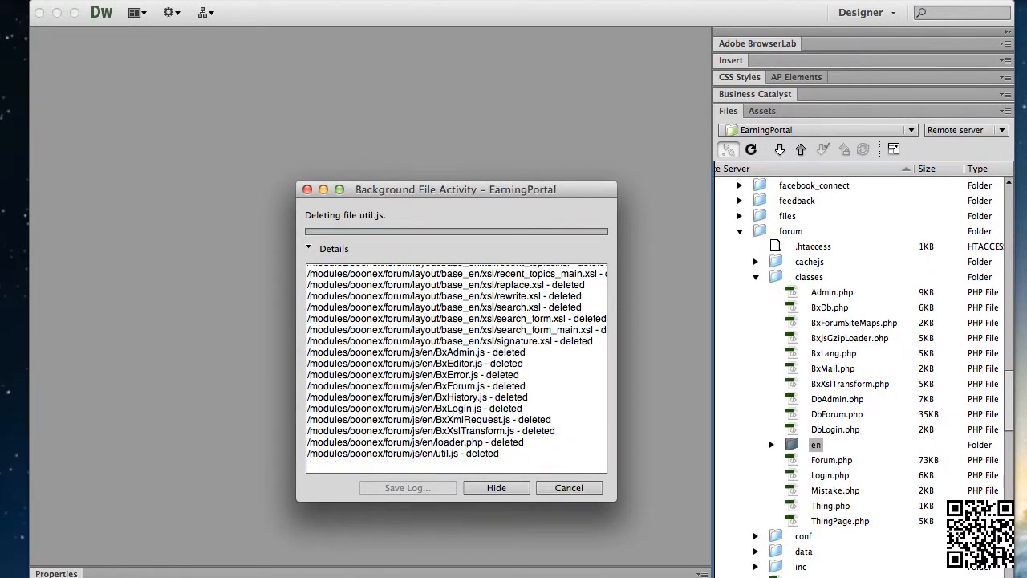
Collapse the forum module folder and expand the templates folder in the site root
{"action": "left_click", "coordinate": [740, 233]}
{"action": "scroll", "coordinate": [807, 447], "scroll_direction": "down", "scroll_amount": 10}
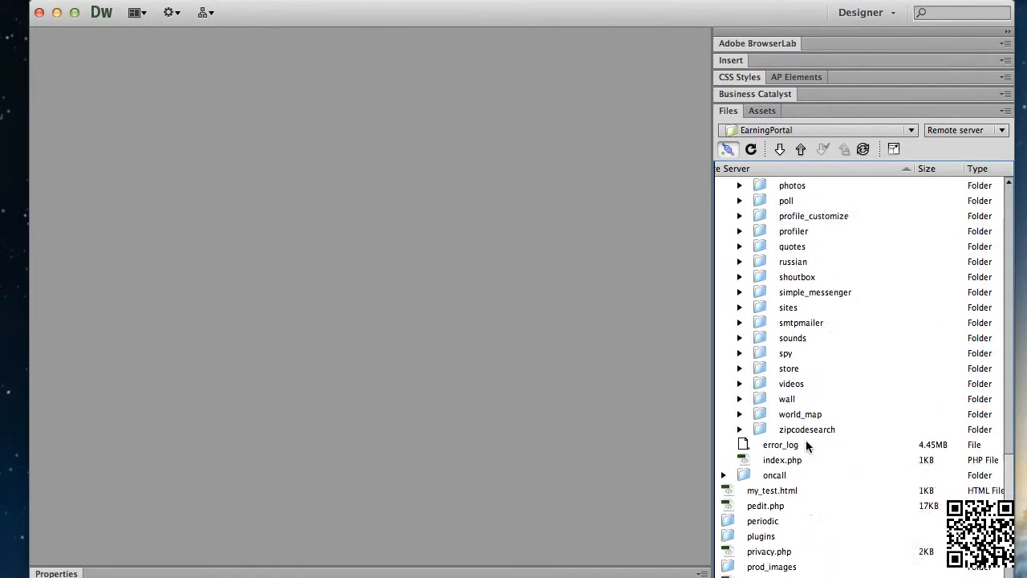
{"action": "scroll", "coordinate": [807, 446], "scroll_direction": "down", "scroll_amount": 5}
{"action": "scroll", "coordinate": [807, 446], "scroll_direction": "right", "scroll_amount": 3}
{"action": "scroll", "coordinate": [791, 446], "scroll_direction": "left", "scroll_amount": 5}
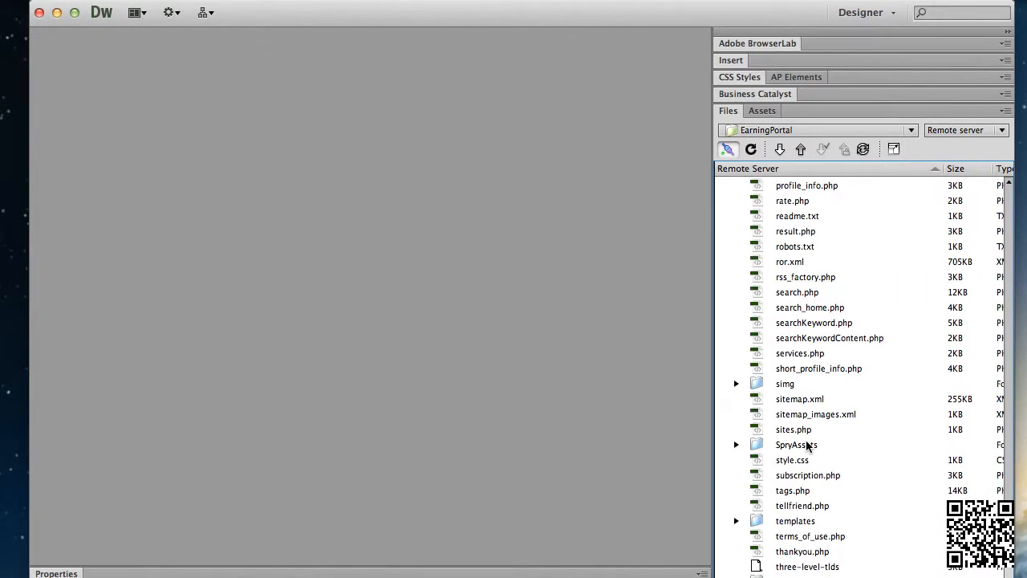
{"action": "left_click", "coordinate": [757, 523]}
{"action": "left_click", "coordinate": [737, 522]}
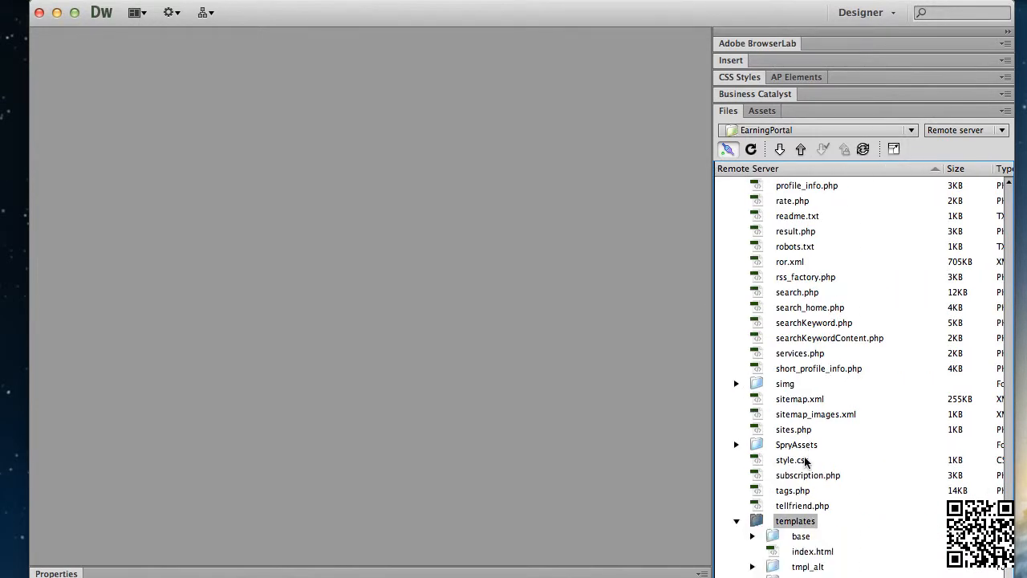
Expand templates/tmpl_uni down to the contents of images and select the zodiac folder
{"action": "scroll", "coordinate": [805, 462], "scroll_direction": "down", "scroll_amount": 8}
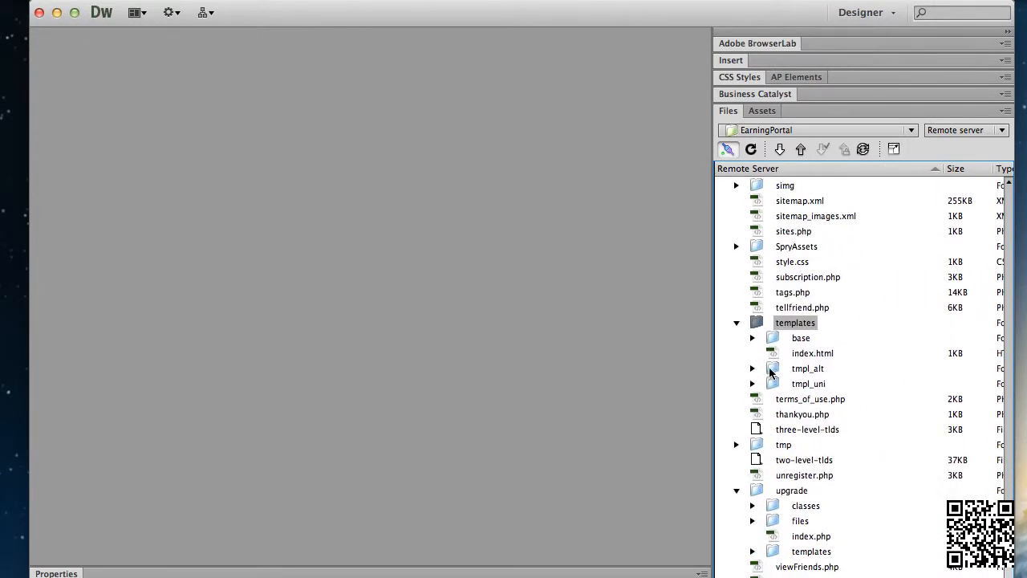
{"action": "left_click", "coordinate": [769, 386]}
{"action": "left_click", "coordinate": [755, 385]}
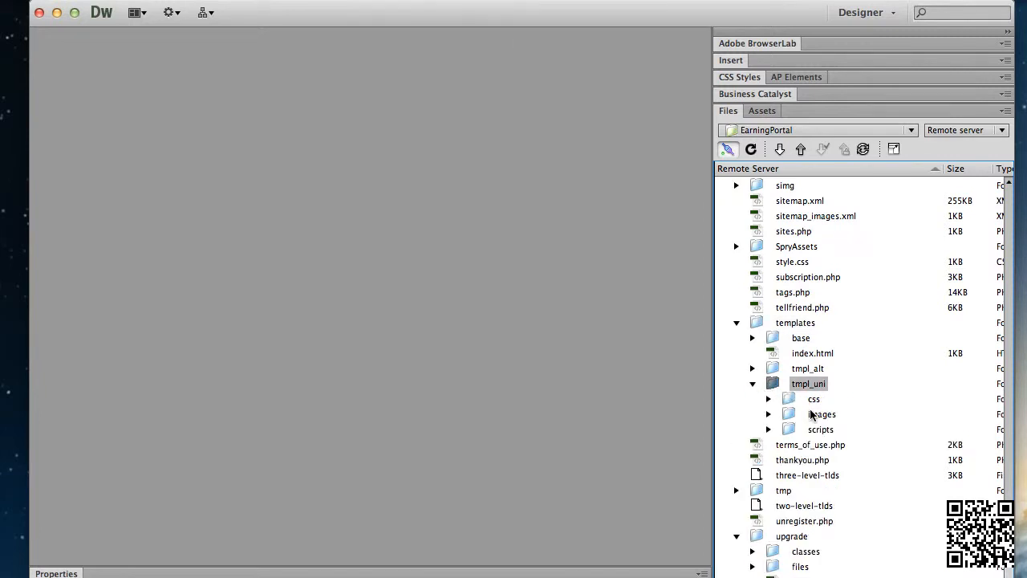
{"action": "left_click", "coordinate": [785, 416]}
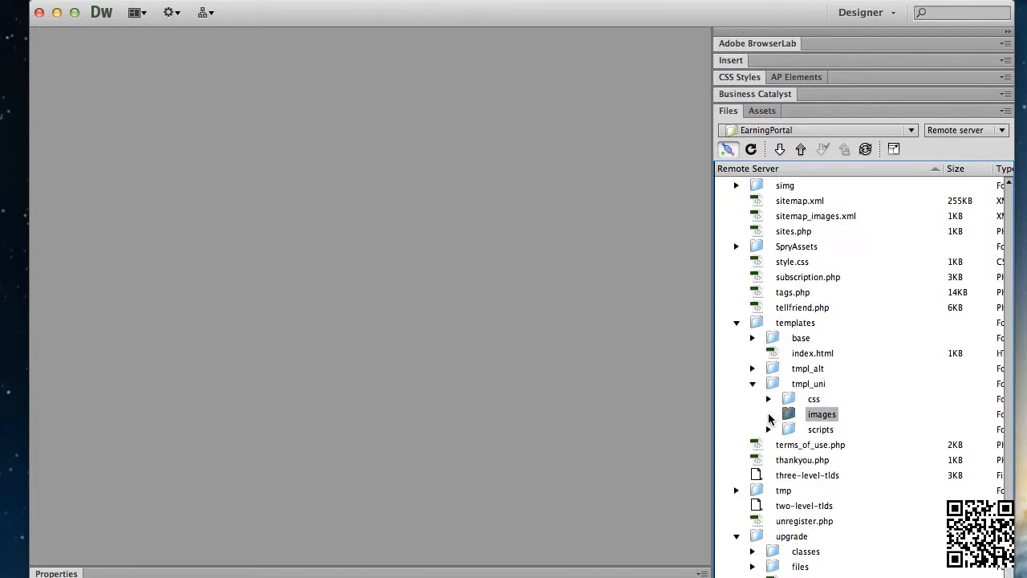
{"action": "left_click", "coordinate": [769, 414]}
{"action": "left_click", "coordinate": [805, 552]}
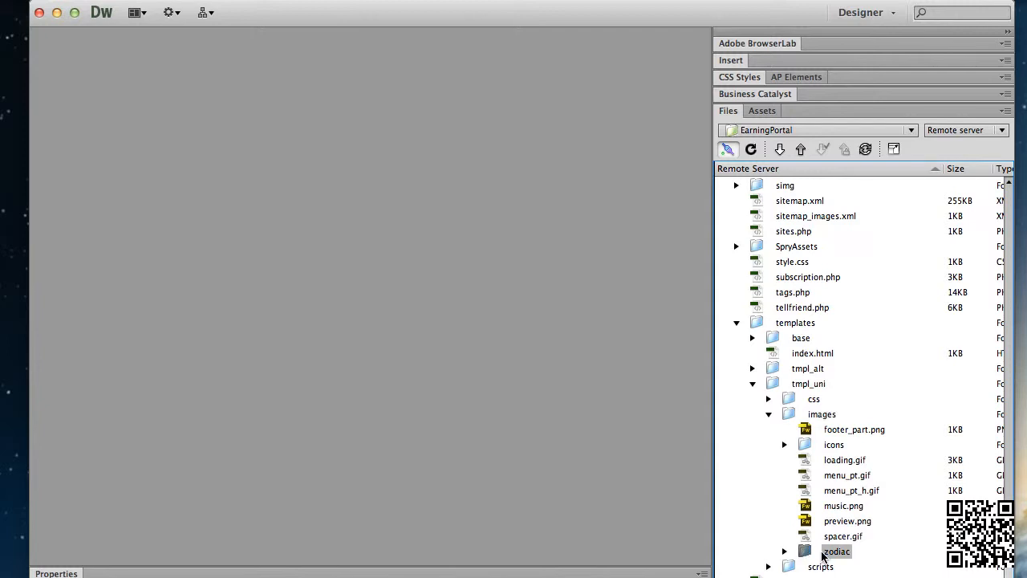
Delete the zodiac folder from templates/tmpl_uni/images on the remote server
{"action": "key", "text": "Delete"}
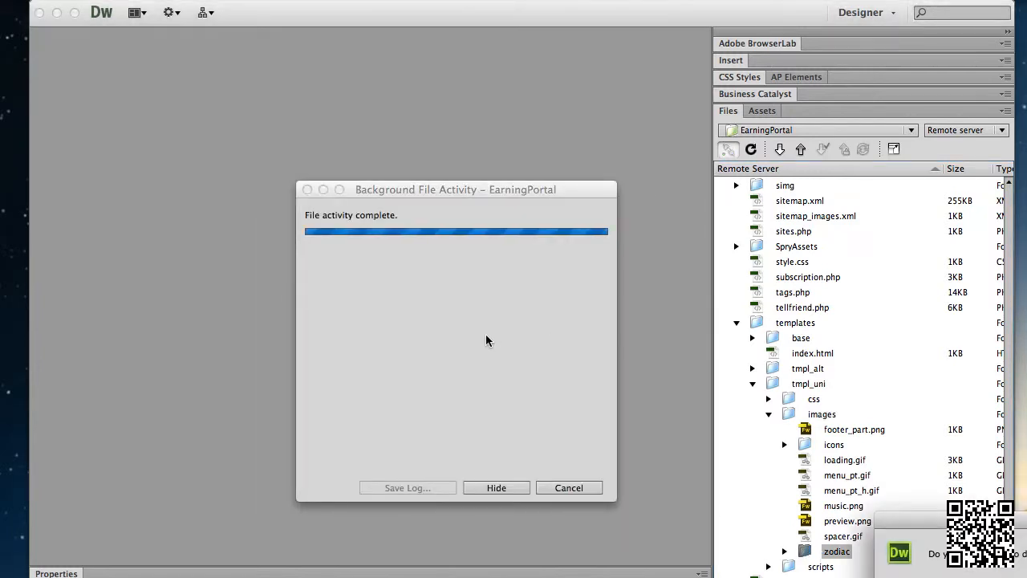
{"action": "left_click", "coordinate": [658, 315]}
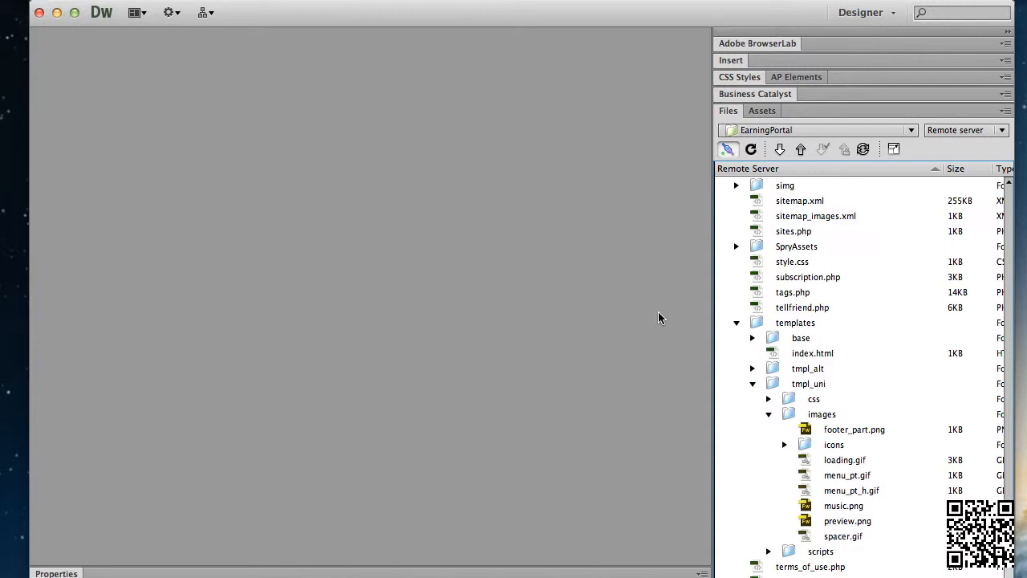
{"action": "key", "text": "super+Tab"}
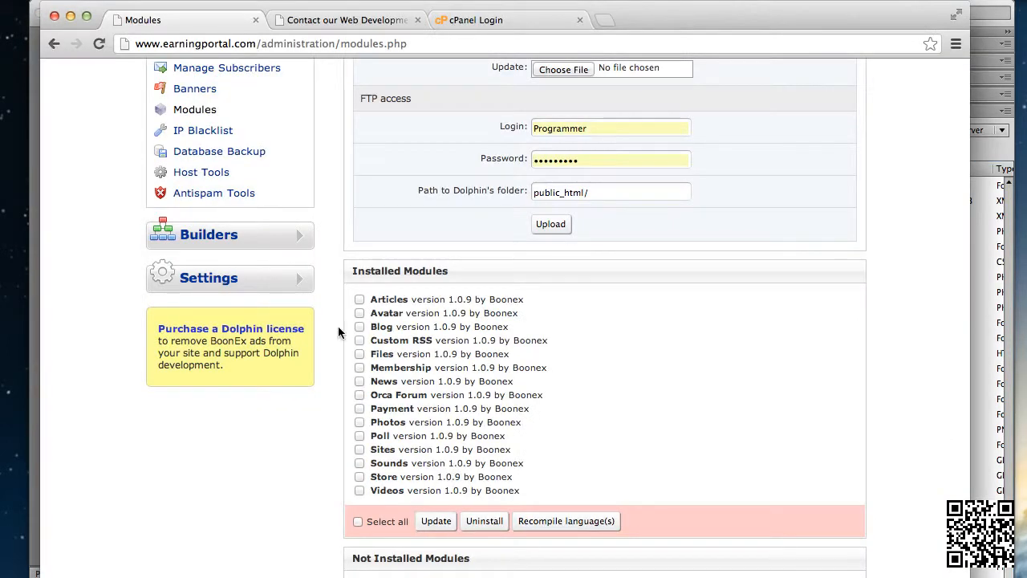
{"action": "left_click_drag", "start_coordinate": [261, 43], "coordinate": [597, 41]}
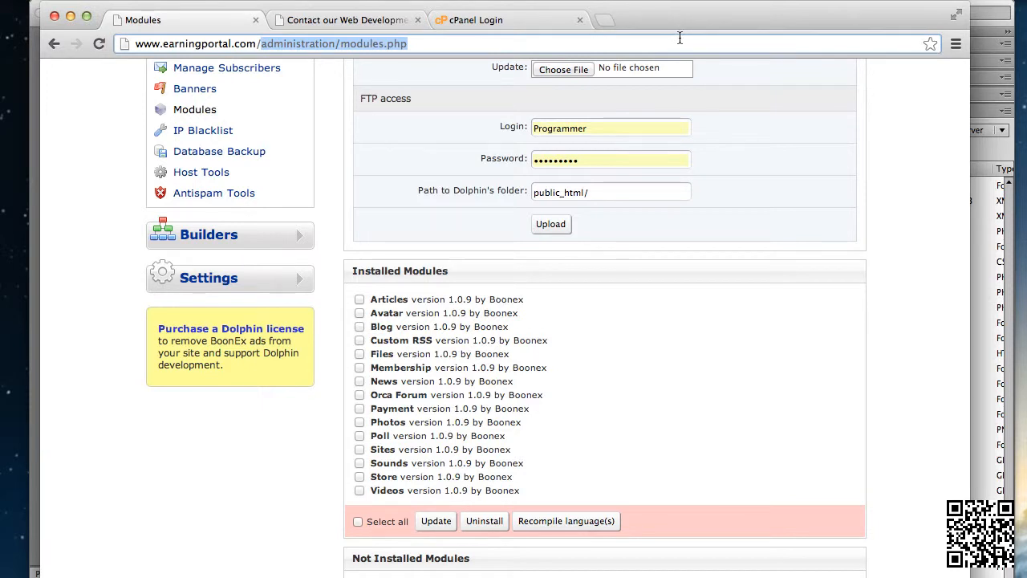
{"action": "type", "text": "upgrade"}
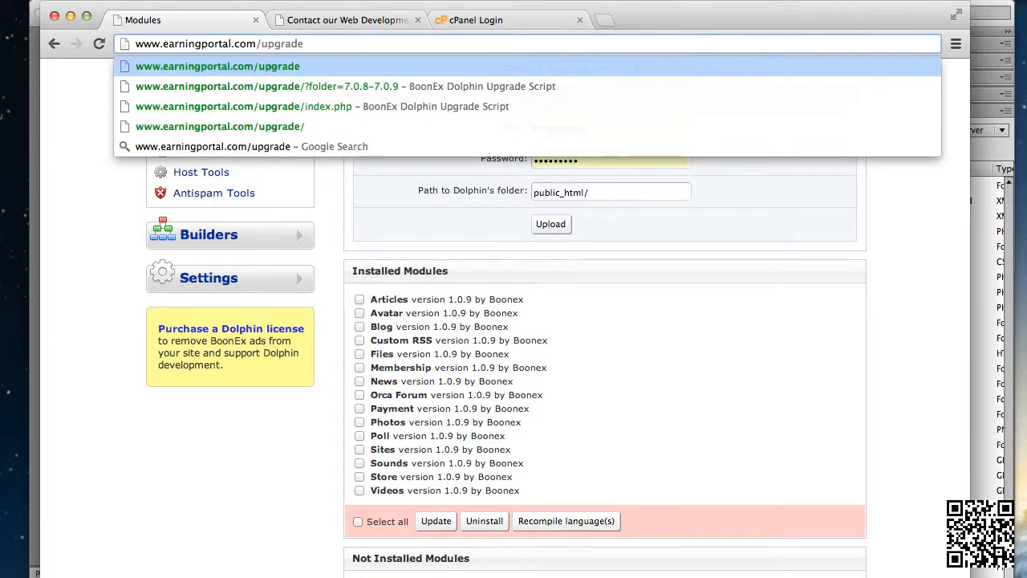
{"action": "type", "text": "/"}
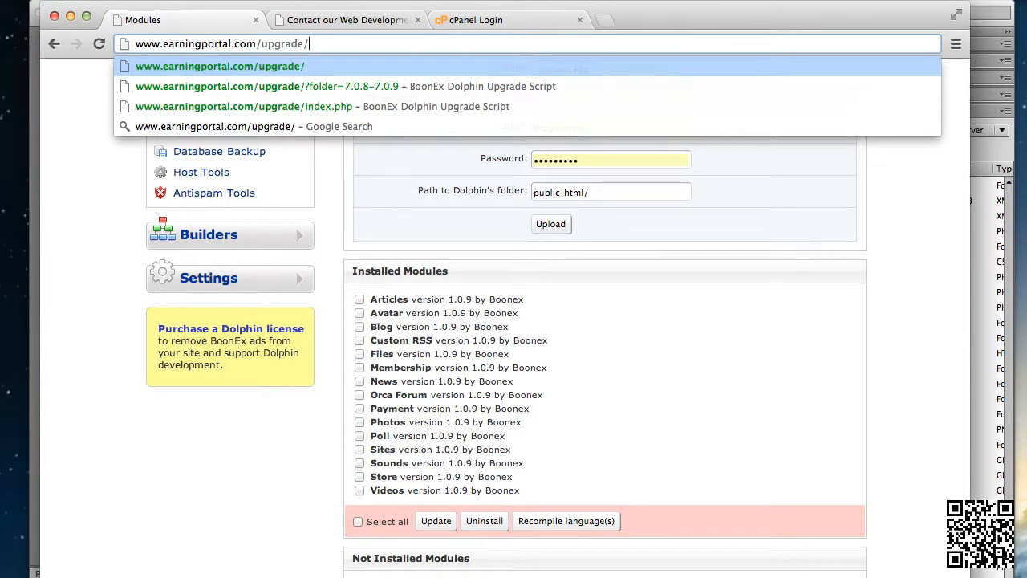
{"action": "key", "text": "Return"}
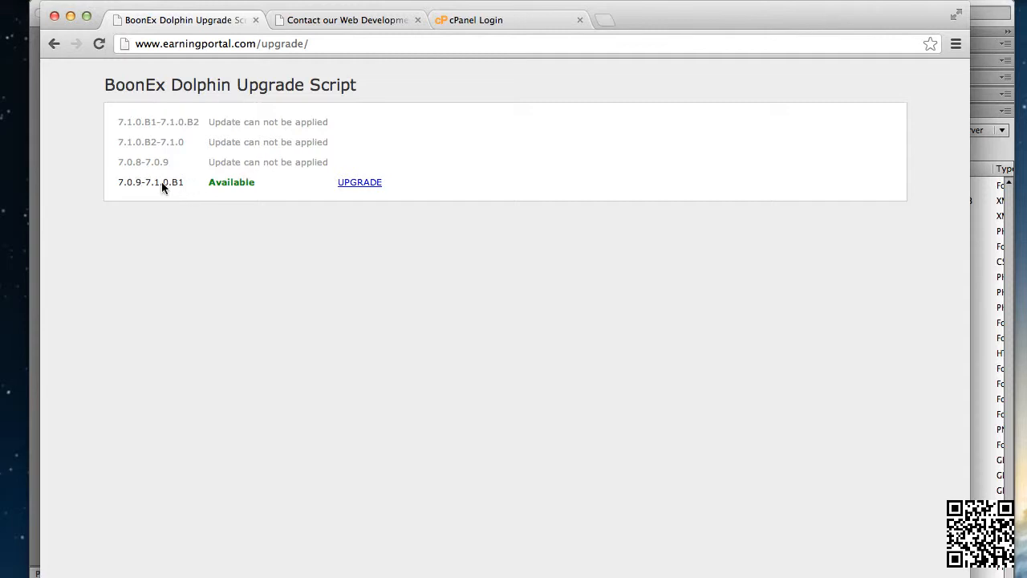
{"action": "left_click", "coordinate": [358, 183]}
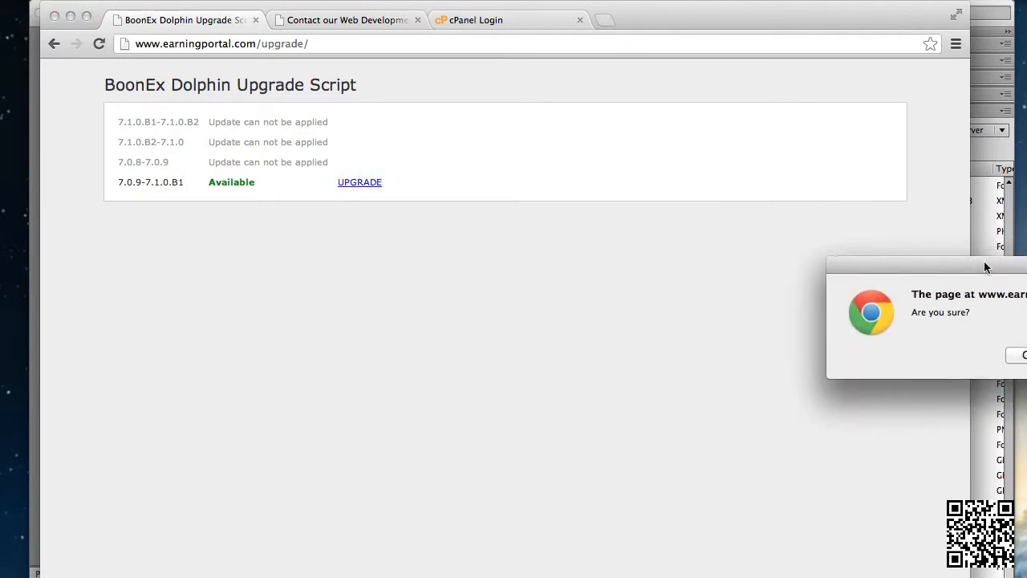
{"action": "left_click", "coordinate": [479, 266]}
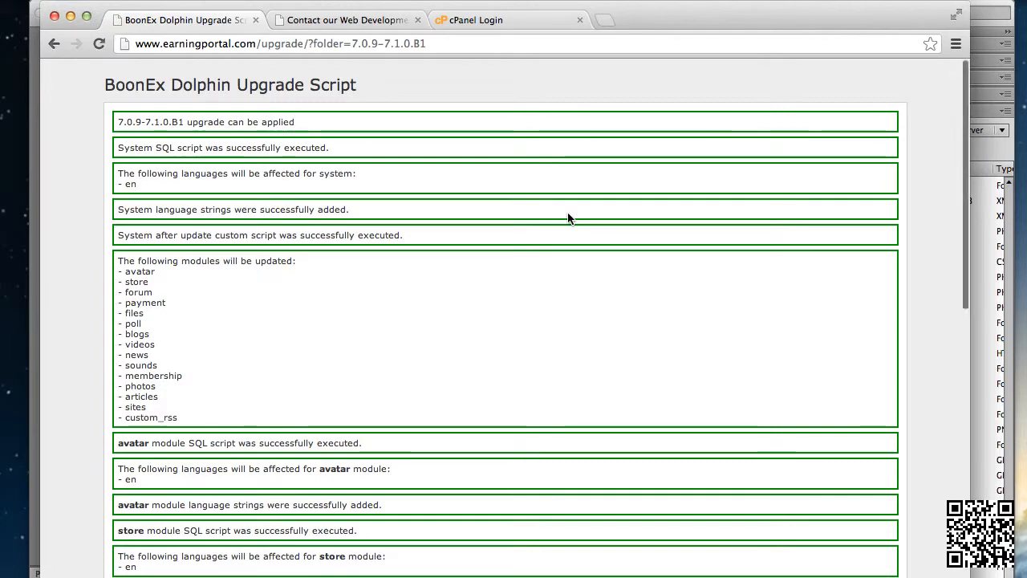
Review the 7.0.9-7.1.0.B1 upgrade log, including the important notice at its end
{"action": "scroll", "coordinate": [568, 216], "scroll_direction": "down", "scroll_amount": 14}
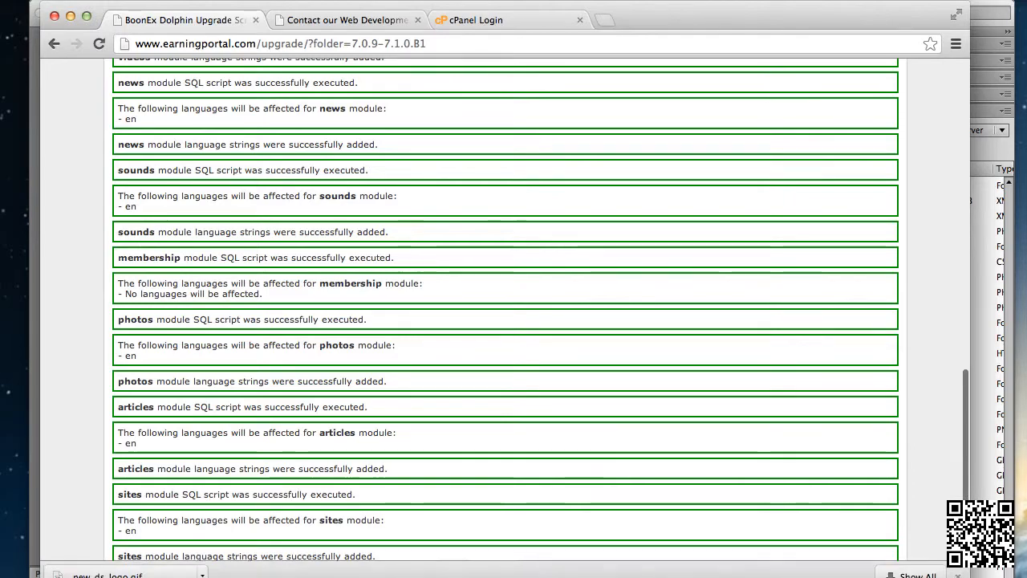
{"action": "scroll", "coordinate": [795, 329], "scroll_direction": "up", "scroll_amount": 5}
{"action": "scroll", "coordinate": [795, 329], "scroll_direction": "up", "scroll_amount": 10}
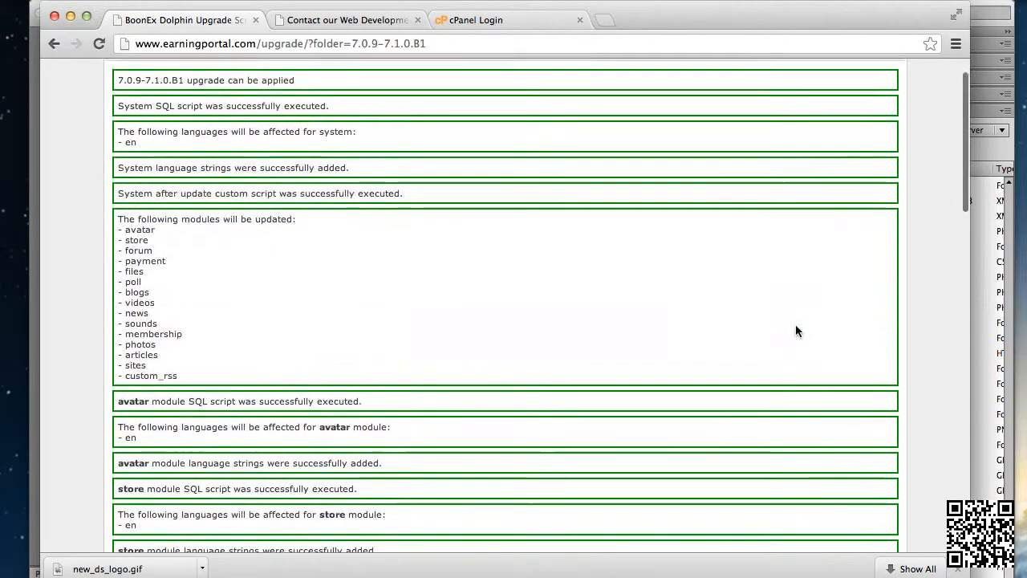
{"action": "scroll", "coordinate": [795, 329], "scroll_direction": "down", "scroll_amount": 15}
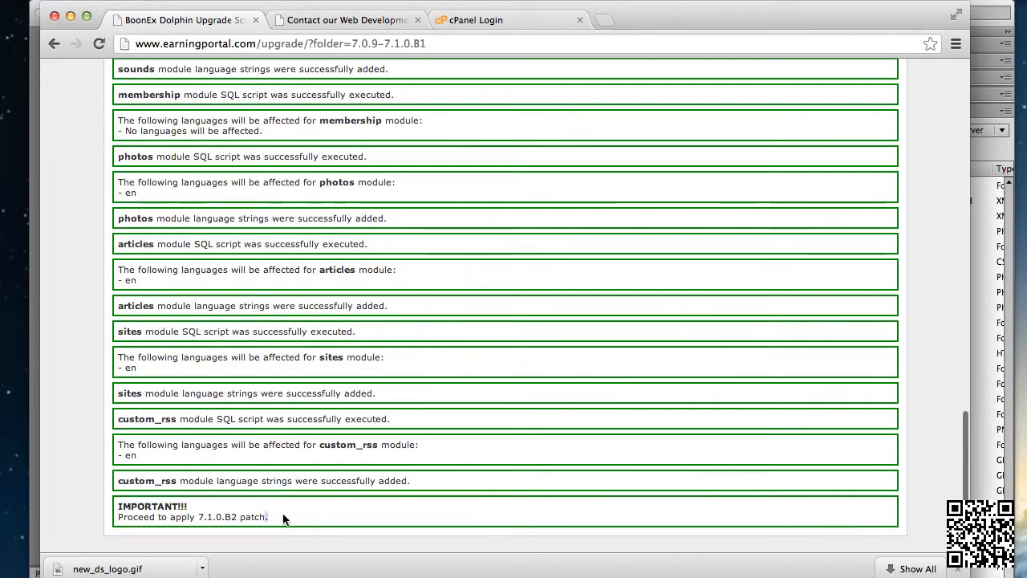
{"action": "mouse_move", "coordinate": [284, 518]}
{"action": "left_mouse_down"}
{"action": "mouse_move", "coordinate": [127, 503]}
{"action": "mouse_move", "coordinate": [273, 520]}
{"action": "left_mouse_up"}
{"action": "left_click", "coordinate": [123, 502]}
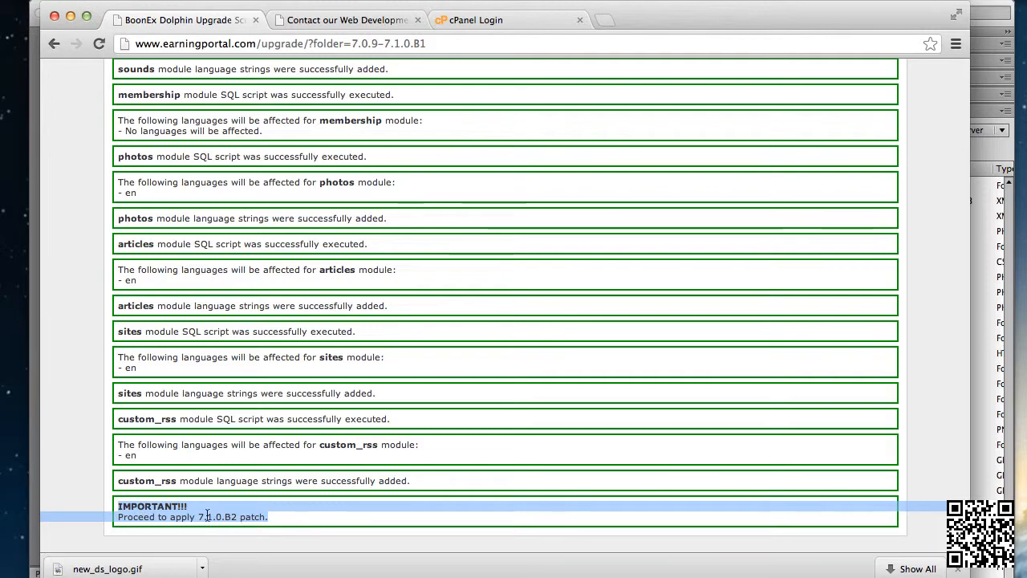
{"action": "scroll", "coordinate": [482, 454], "scroll_direction": "down", "scroll_amount": 2}
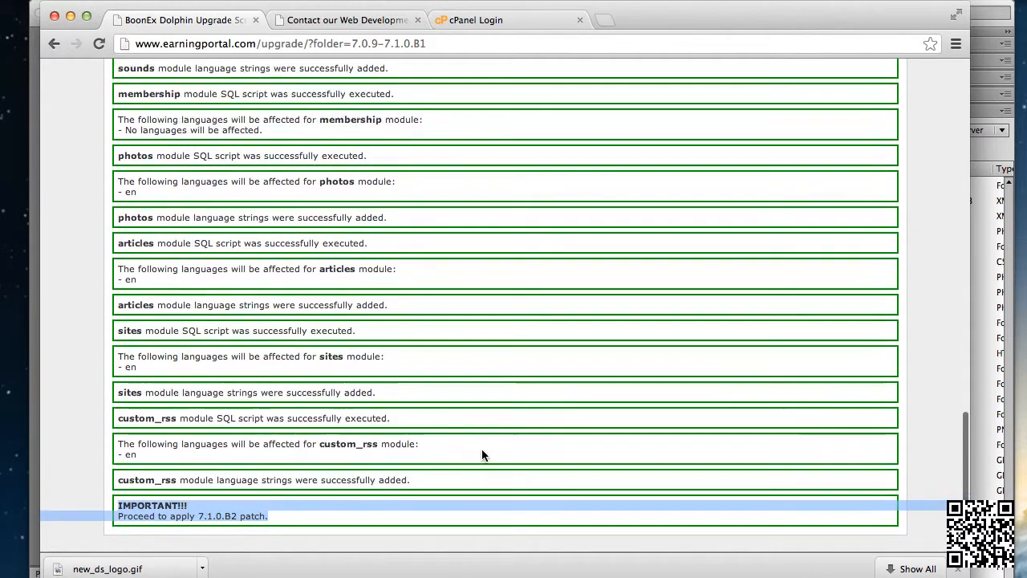
{"action": "scroll", "coordinate": [482, 454], "scroll_direction": "up", "scroll_amount": 15}
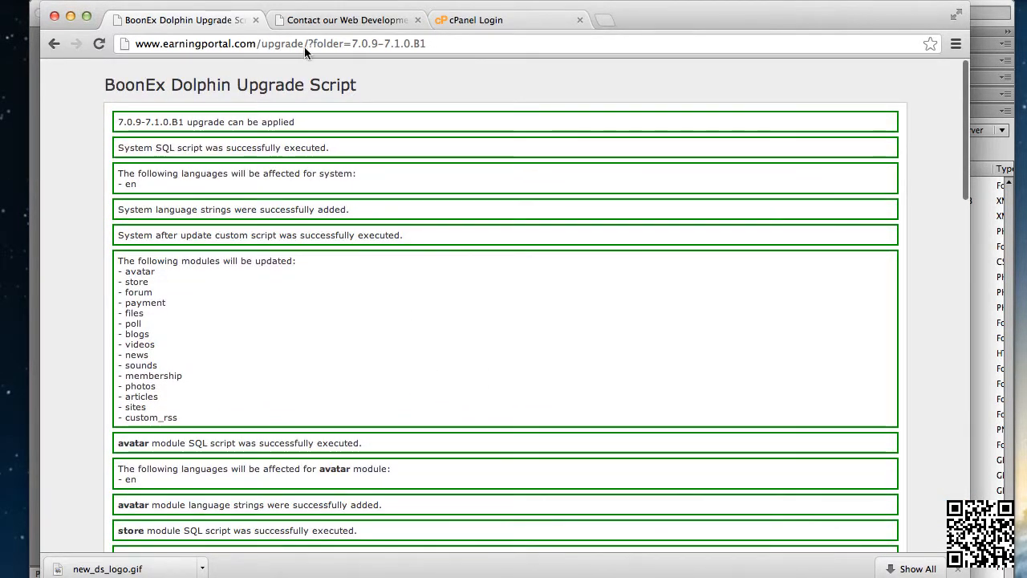
Return to the upgrade script's main page, run the 7.1.0.B1-7.1.0.B2 upgrade and check the notice ending its log
{"action": "left_click_drag", "start_coordinate": [307, 44], "coordinate": [685, 67]}
{"action": "key", "text": "BackSpace"}
{"action": "key", "text": "Return"}
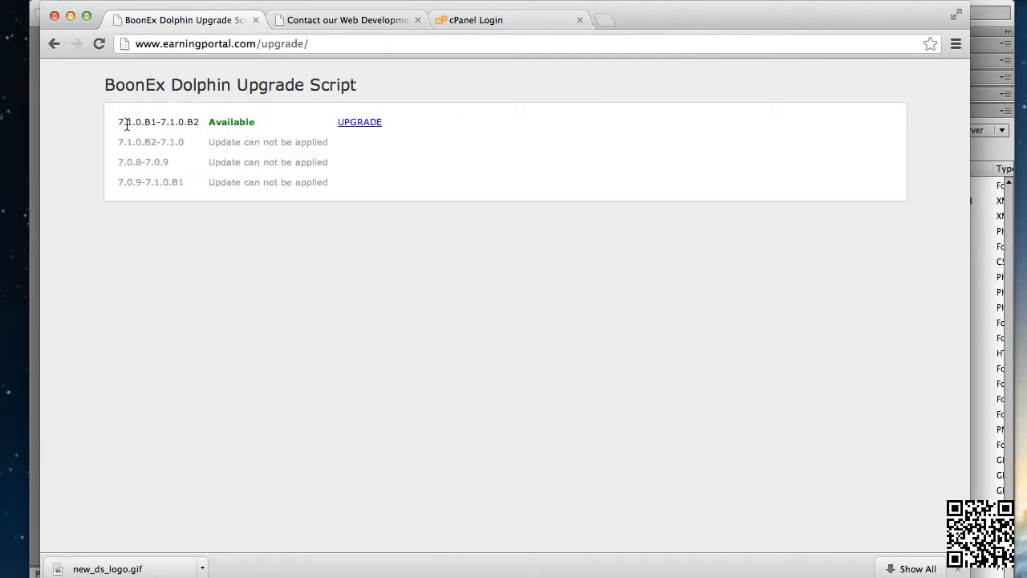
{"action": "left_click", "coordinate": [365, 126]}
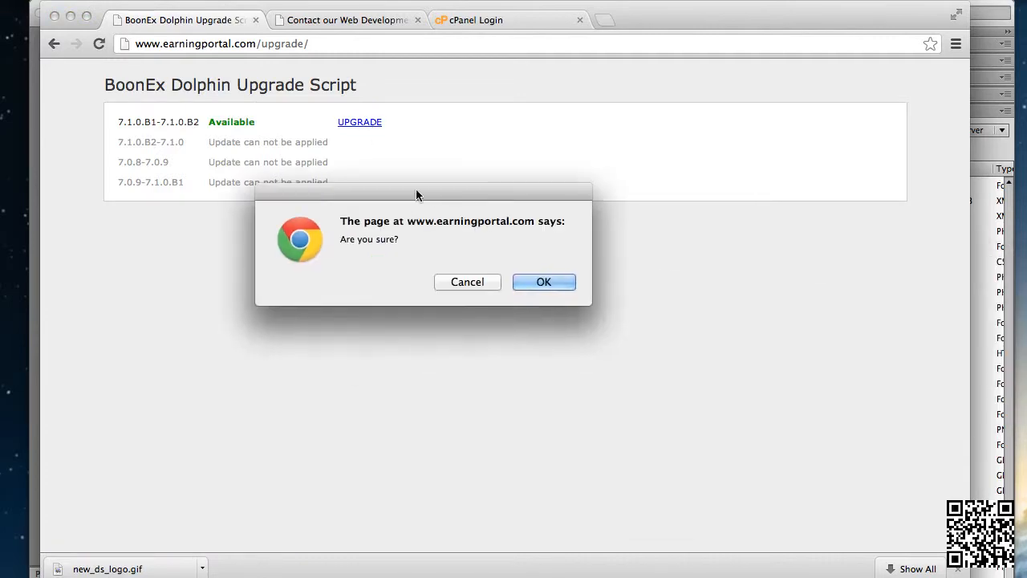
{"action": "left_click", "coordinate": [531, 283]}
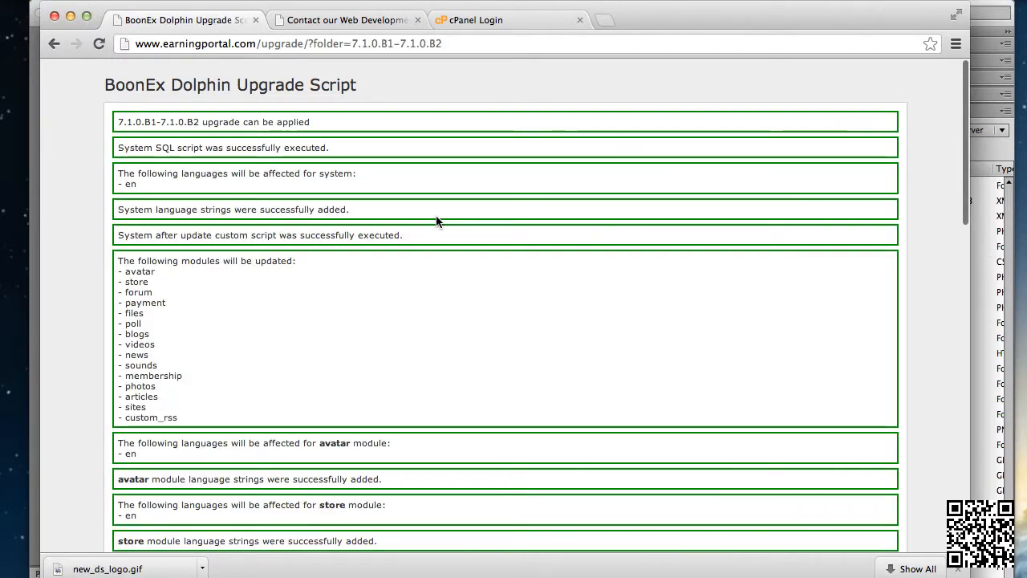
{"action": "scroll", "coordinate": [436, 221], "scroll_direction": "down", "scroll_amount": 15}
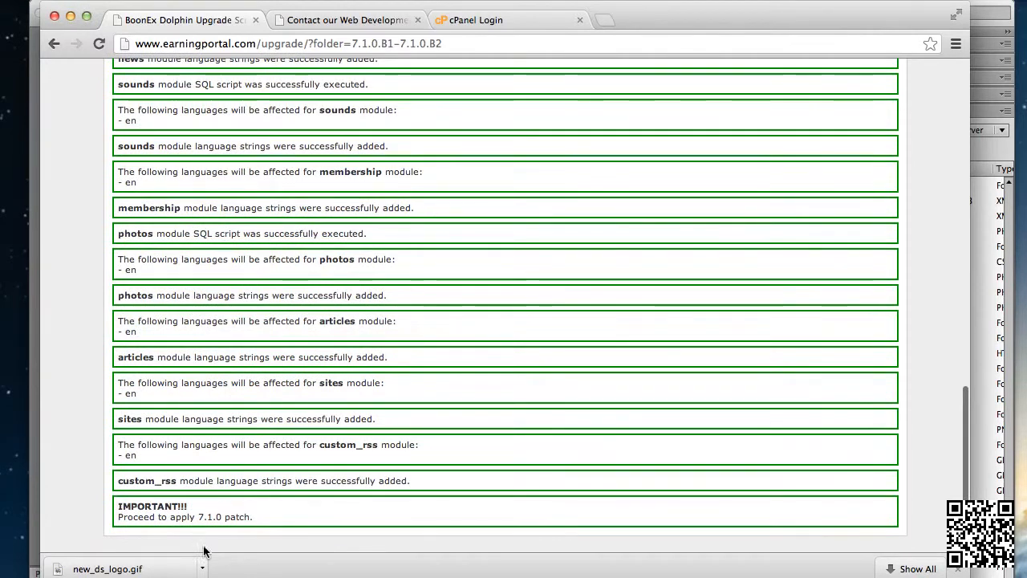
{"action": "left_click_drag", "start_coordinate": [255, 518], "coordinate": [117, 518]}
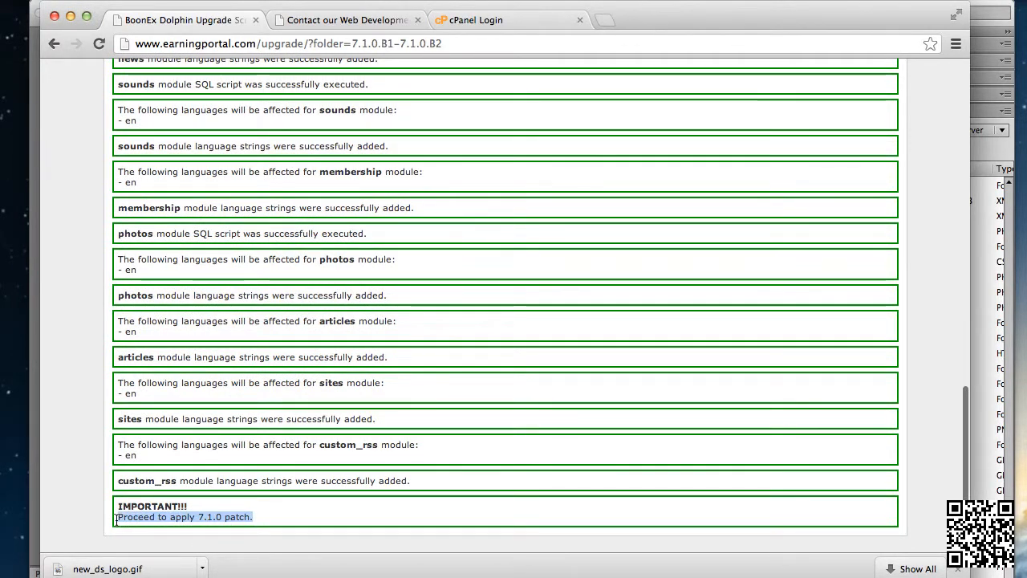
Reopen the upgrade script's main page and run the 7.1.0.B2-7.1.0 upgrade
{"action": "left_click", "coordinate": [309, 44]}
{"action": "left_click", "coordinate": [309, 44]}
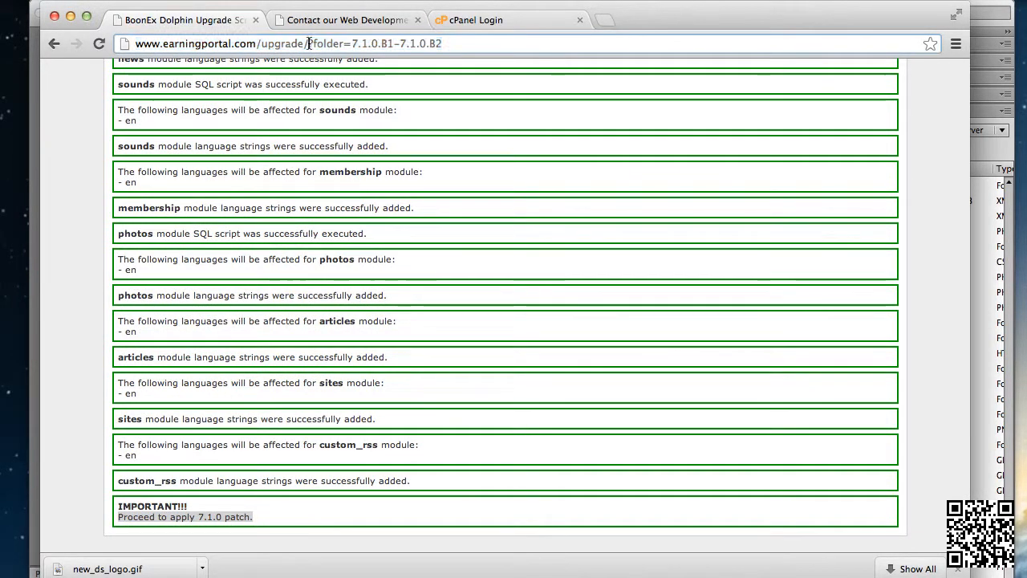
{"action": "left_click_drag", "start_coordinate": [309, 43], "coordinate": [445, 43]}
{"action": "key", "text": "BackSpace"}
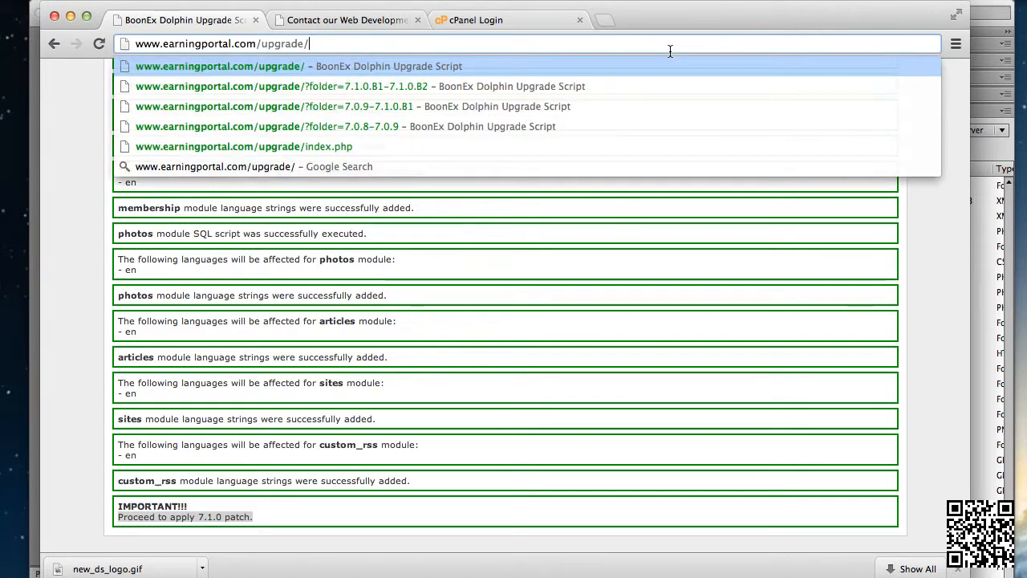
{"action": "key", "text": "Return"}
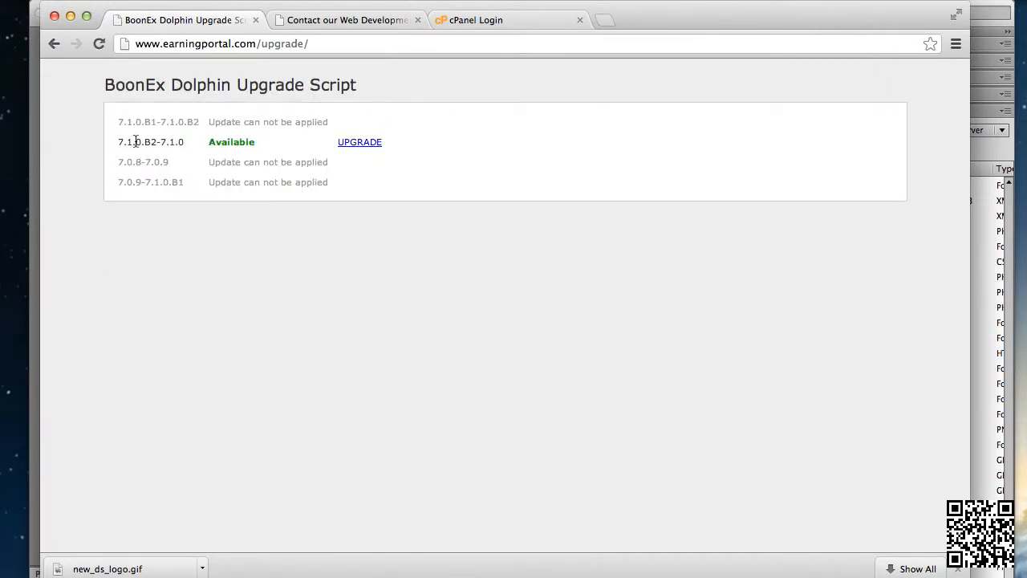
{"action": "left_click", "coordinate": [361, 144]}
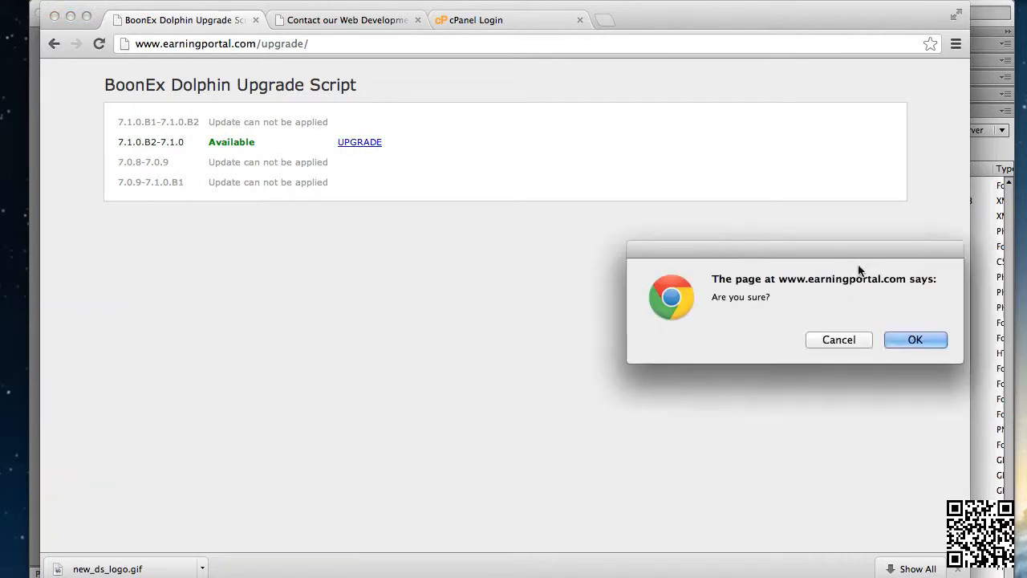
{"action": "left_click", "coordinate": [594, 259]}
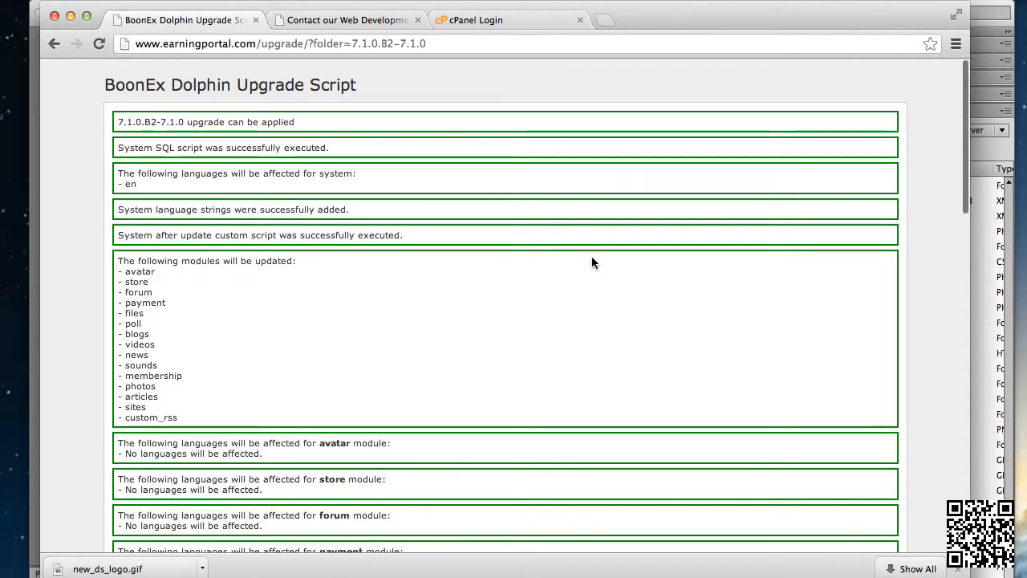
Select the three BX_DOL_SPLASH_VIS define lines for inc/header.inc.php in the post-upgrade instructions
{"action": "scroll", "coordinate": [592, 262], "scroll_direction": "down", "scroll_amount": 20}
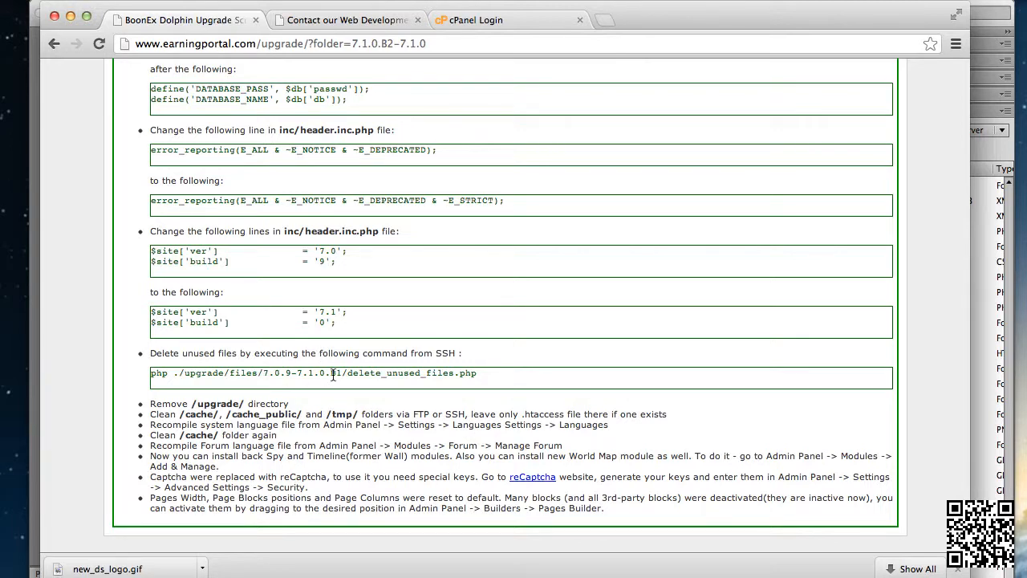
{"action": "scroll", "coordinate": [333, 375], "scroll_direction": "up", "scroll_amount": 6}
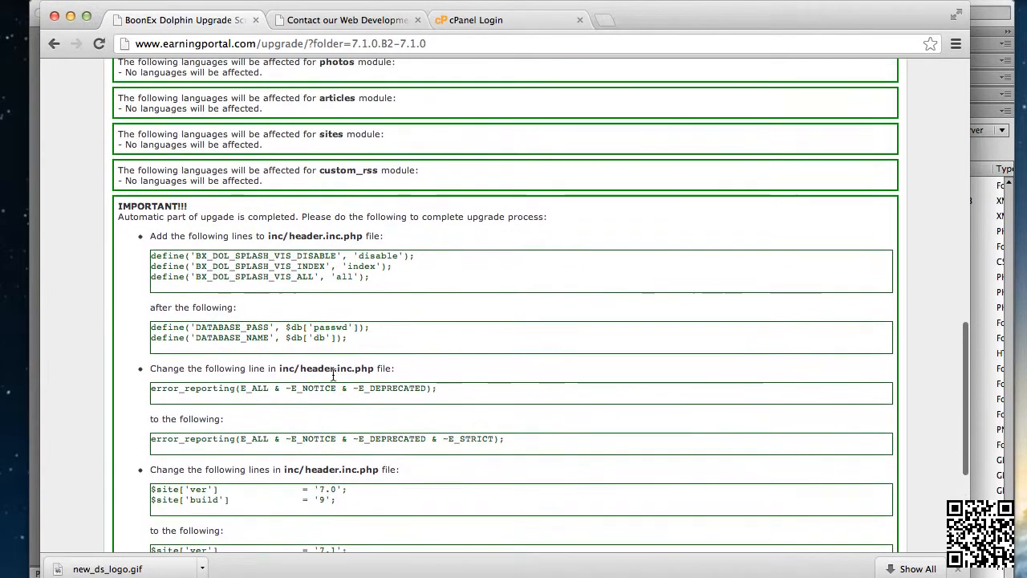
{"action": "left_click_drag", "start_coordinate": [384, 275], "coordinate": [150, 256]}
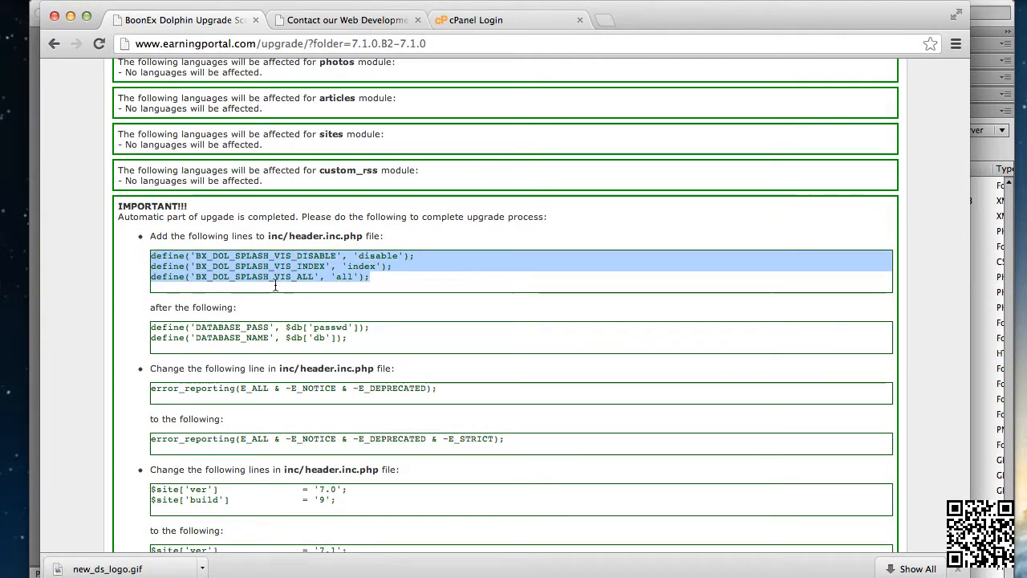
Switch to Dreamweaver, collapse the templates, cache and cache_public folders, and expand the inc folder on the remote server
{"action": "key", "text": "super+Tab"}
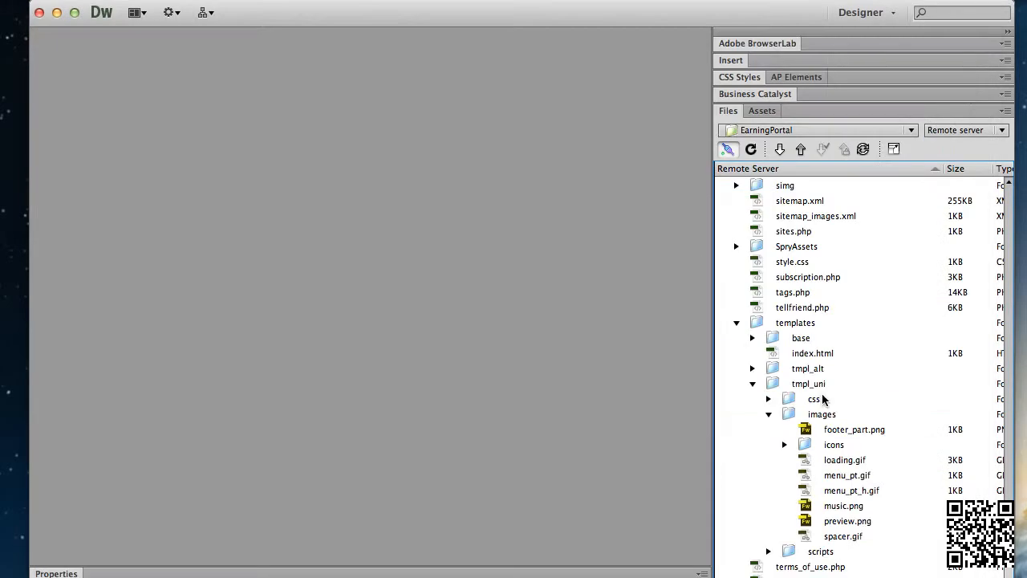
{"action": "left_click", "coordinate": [736, 322]}
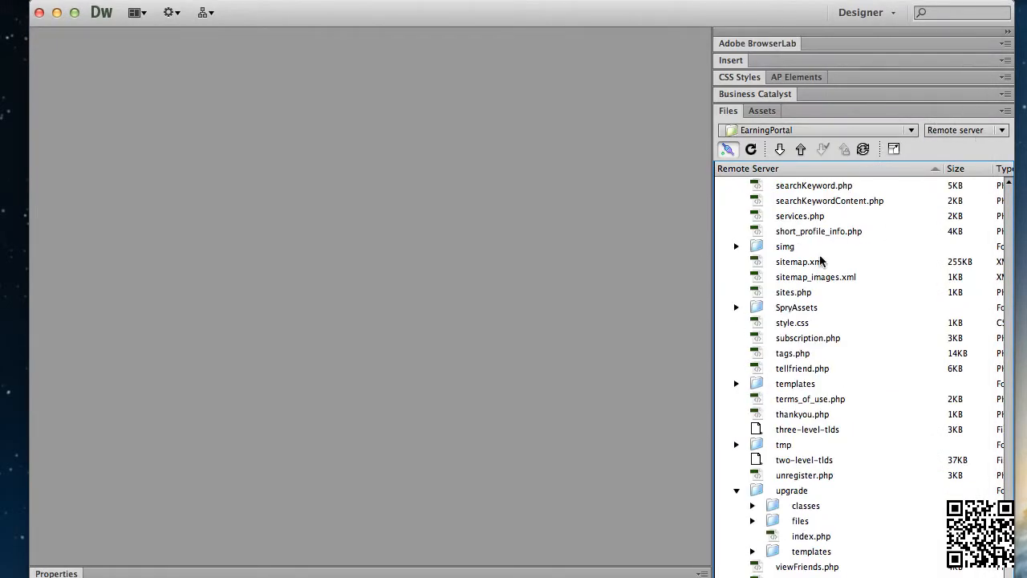
{"action": "scroll", "coordinate": [820, 260], "scroll_direction": "up", "scroll_amount": 15}
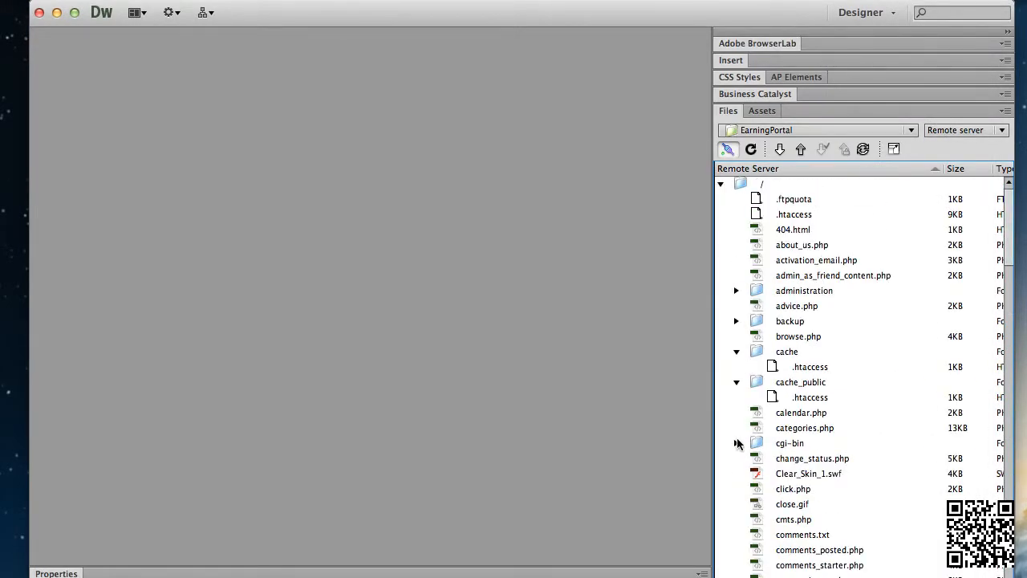
{"action": "left_click", "coordinate": [736, 351]}
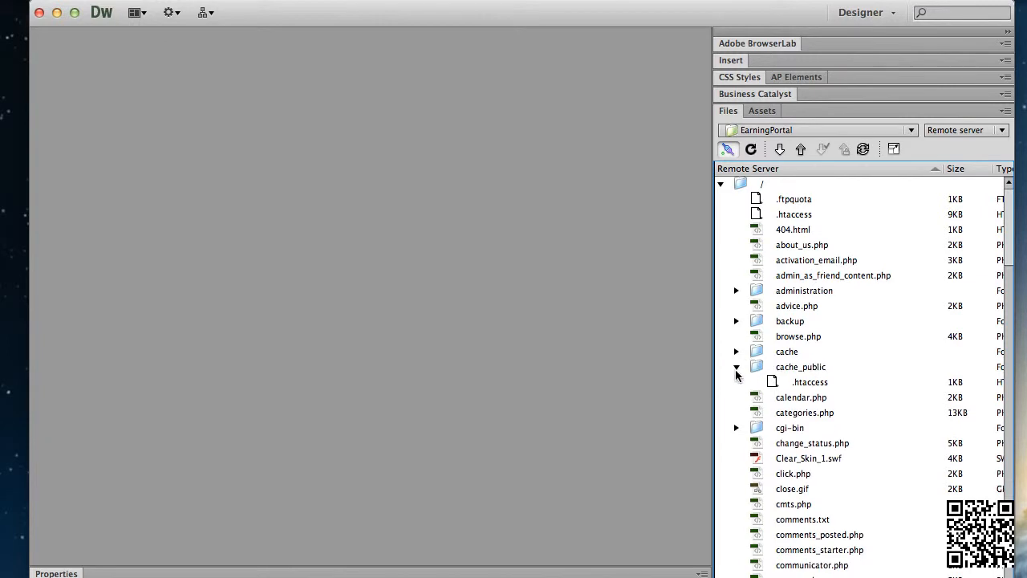
{"action": "left_click", "coordinate": [735, 366]}
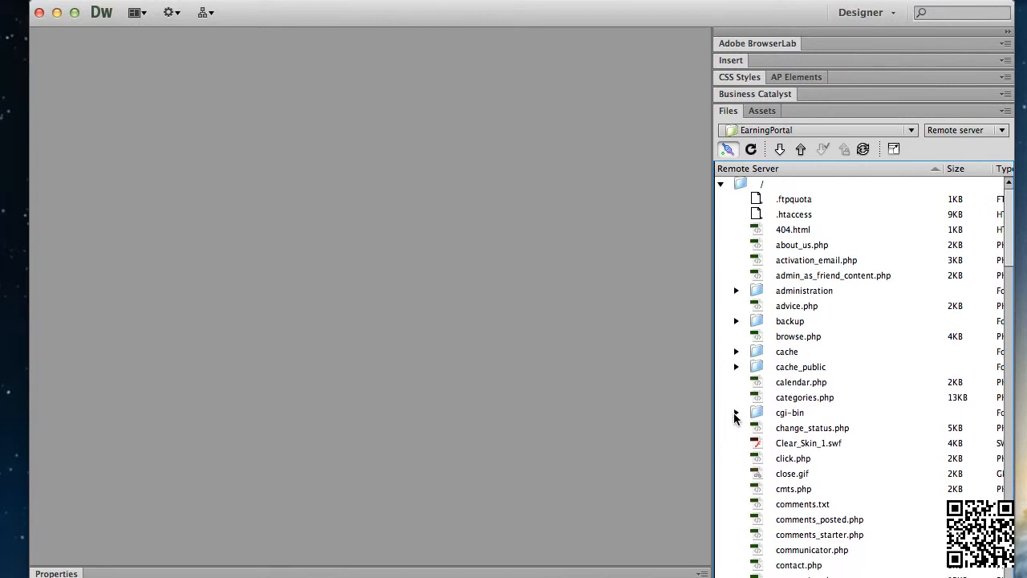
{"action": "scroll", "coordinate": [734, 416], "scroll_direction": "down", "scroll_amount": 12}
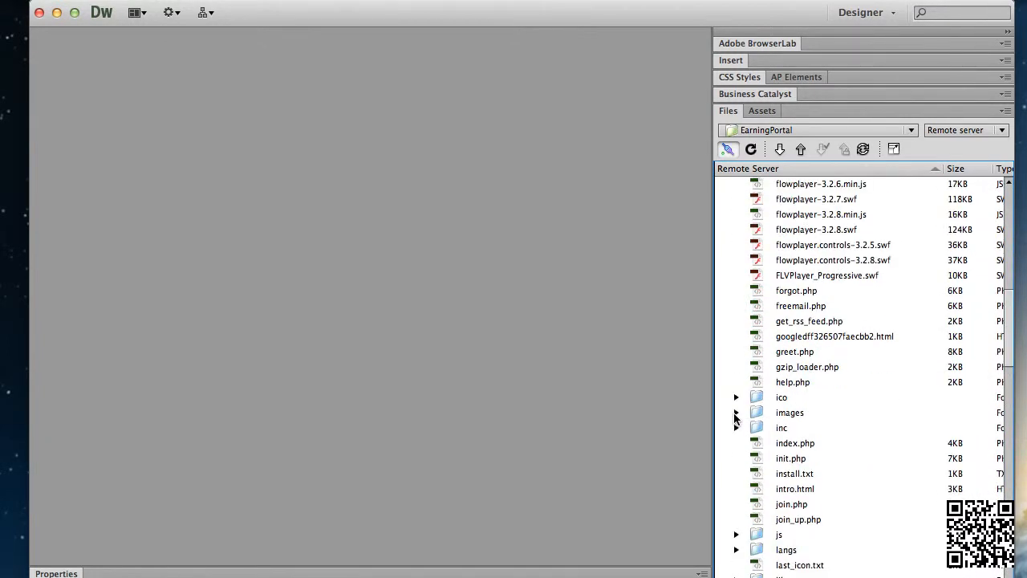
{"action": "left_click", "coordinate": [736, 428]}
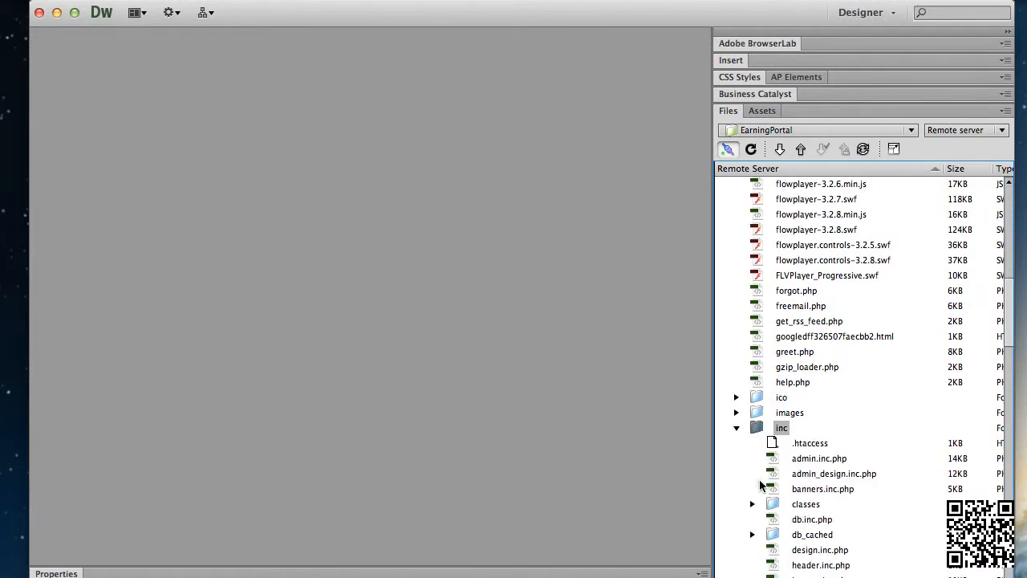
Open header.inc.php from the inc folder and insert the three BX_DOL_SPLASH_VIS define lines between the $db settings and the BX_DOL_URL_ROOT define
{"action": "left_click", "coordinate": [774, 565]}
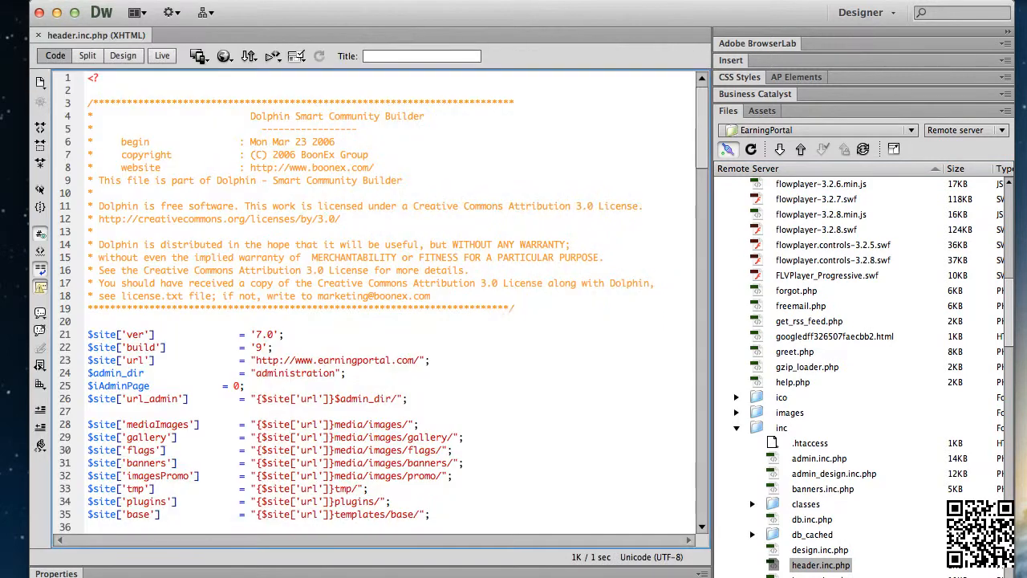
{"action": "key", "text": "super+Tab"}
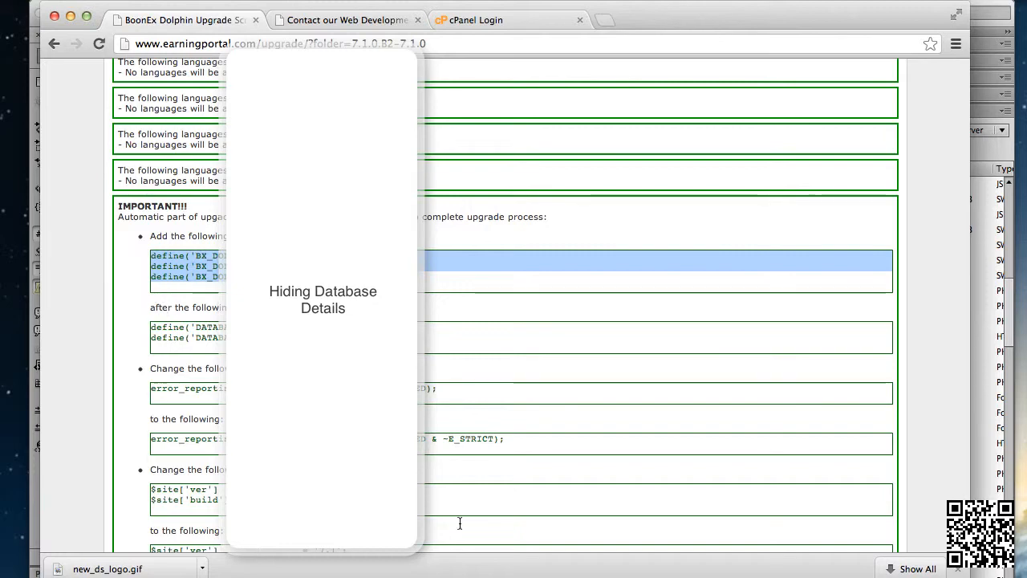
{"action": "key", "text": "super+Tab"}
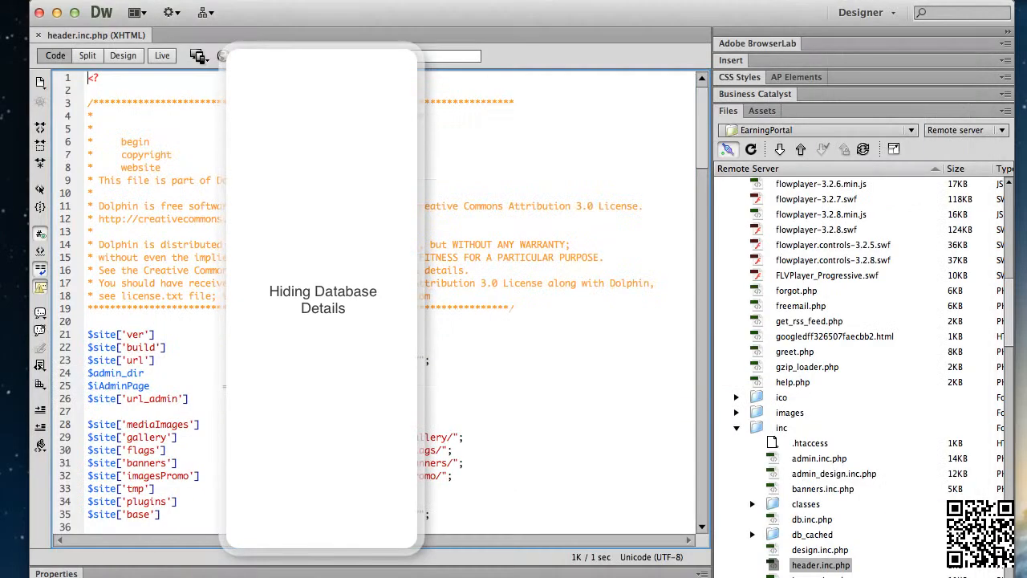
{"action": "scroll", "coordinate": [440, 343], "scroll_direction": "down", "scroll_amount": 12}
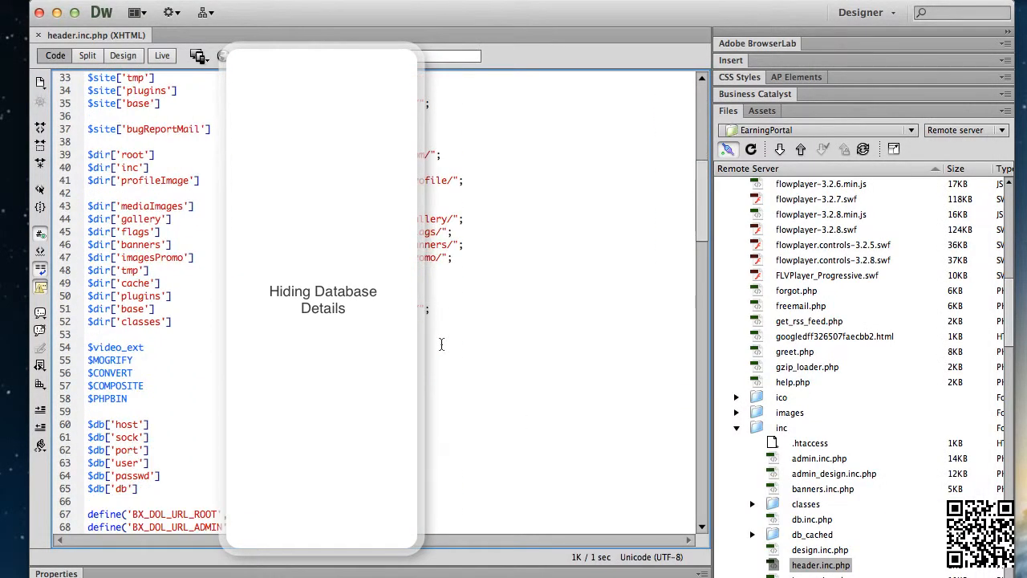
{"action": "scroll", "coordinate": [441, 343], "scroll_direction": "down", "scroll_amount": 3}
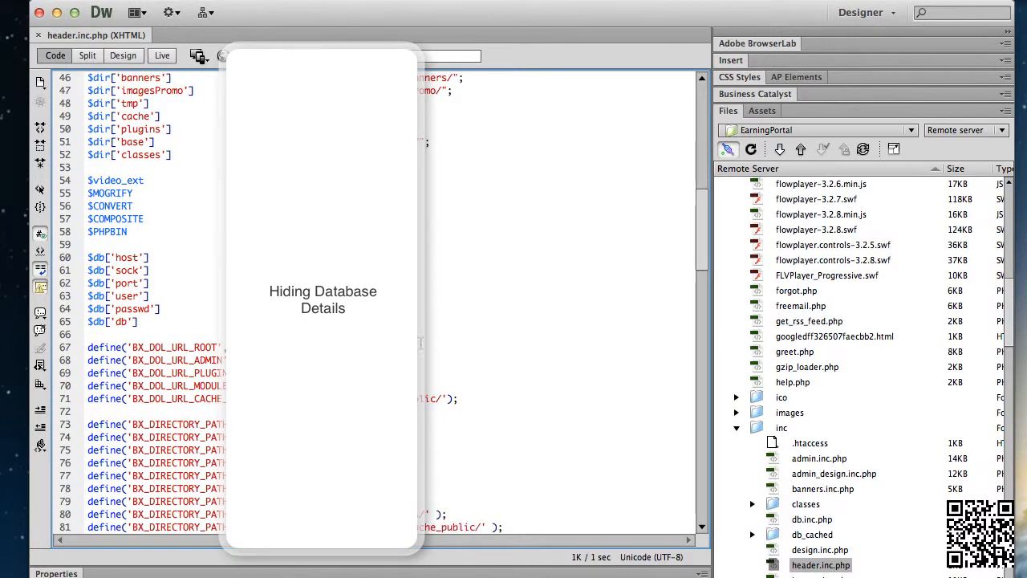
{"action": "left_click_drag", "start_coordinate": [220, 322], "coordinate": [78, 249]}
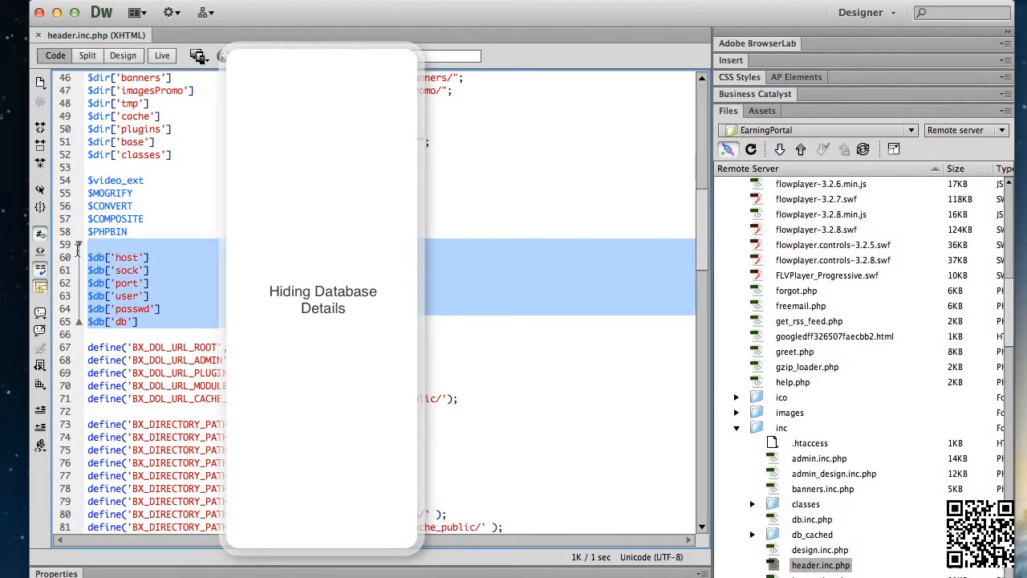
{"action": "left_click", "coordinate": [321, 277]}
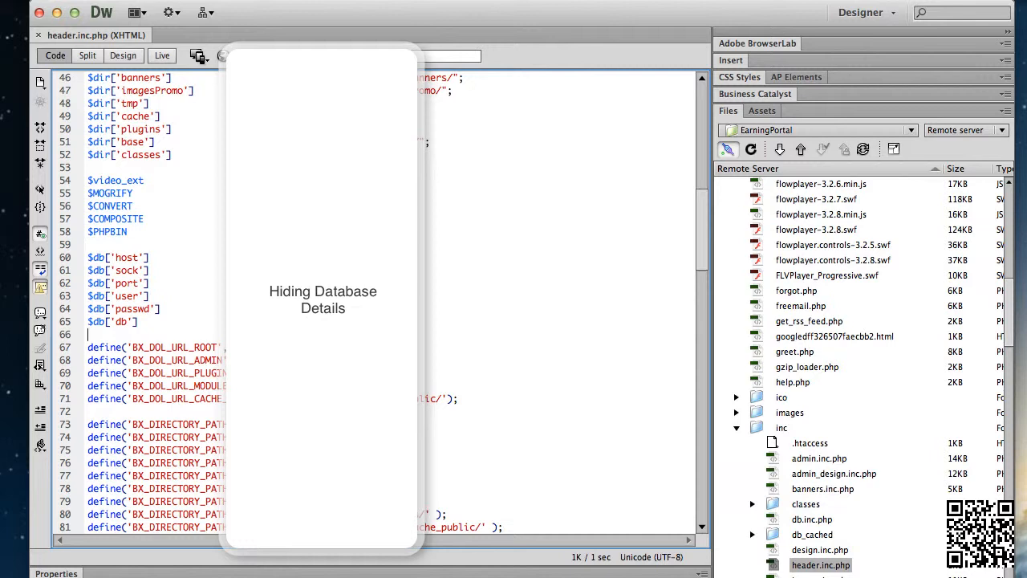
{"action": "key", "text": "super+v"}
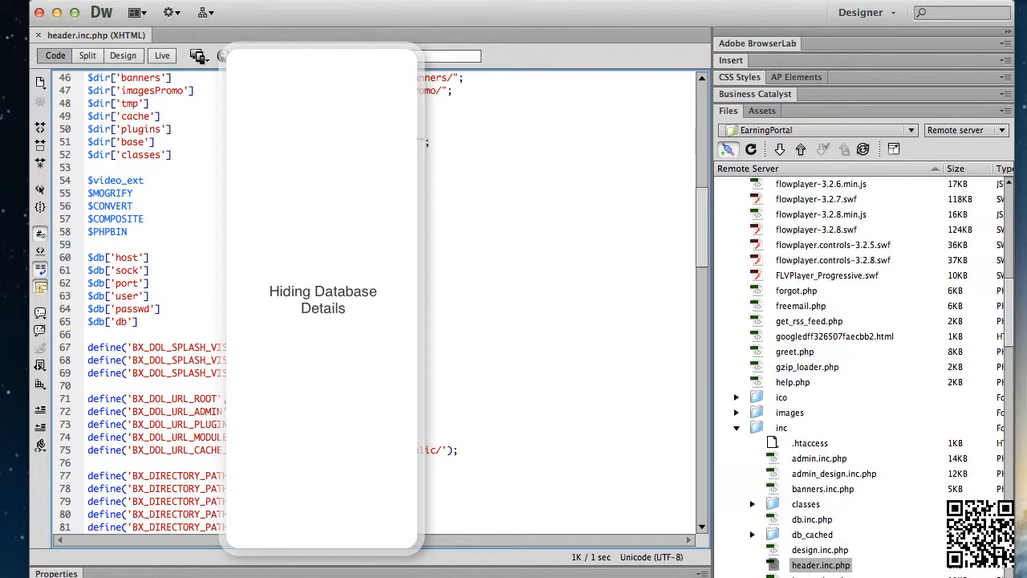
Switch to Chrome and copy the new error_reporting line with ~E_STRICT from the post-upgrade instructions
{"action": "key", "text": "super+Tab"}
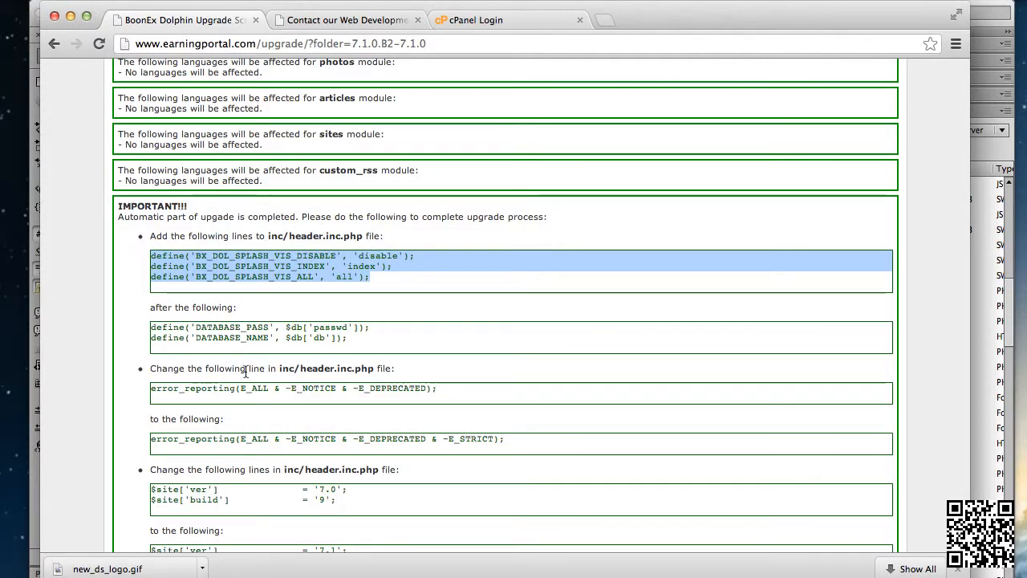
{"action": "left_click", "coordinate": [440, 386]}
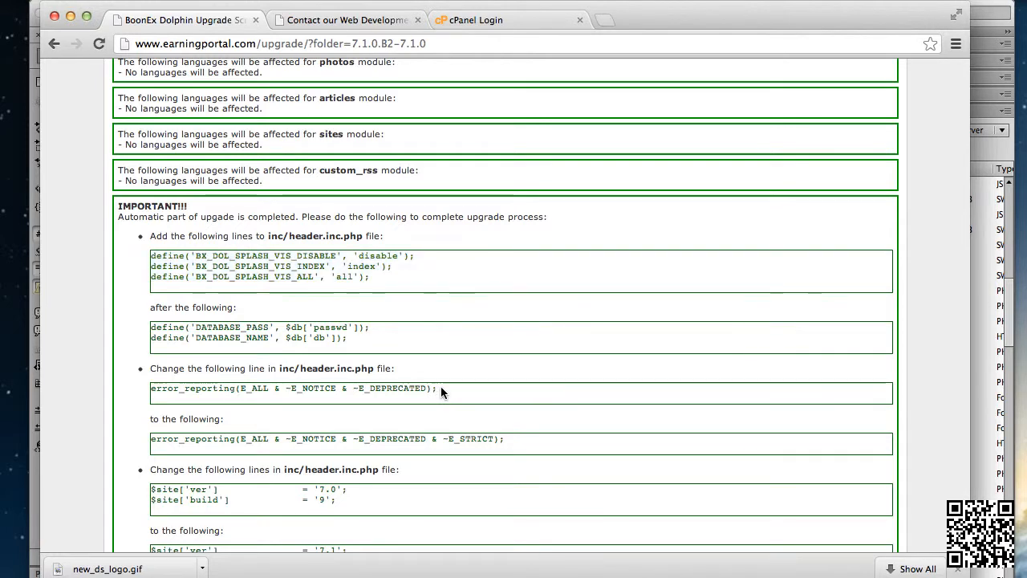
{"action": "left_click_drag", "start_coordinate": [516, 439], "coordinate": [151, 439]}
{"action": "key", "text": "super+c"}
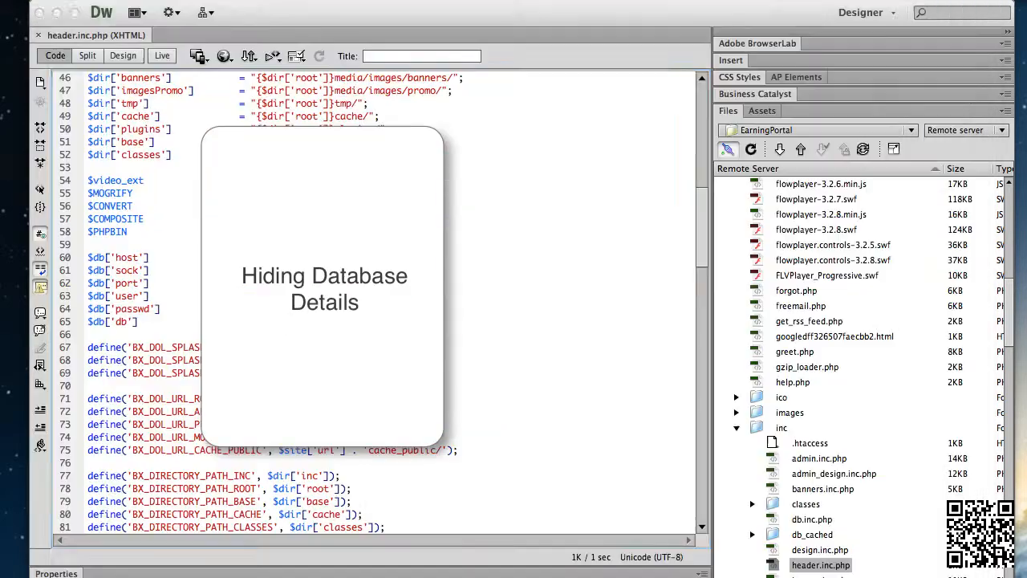
In header.inc.php in Dreamweaver, replace the PHP 5.3.0 error_reporting line with error_reporting(E_ALL & ~E_NOTICE & ~E_DEPRECATED & ~E_STRICT);
{"action": "scroll", "coordinate": [377, 305], "scroll_direction": "down", "scroll_amount": 20}
{"action": "scroll", "coordinate": [377, 305], "scroll_direction": "up", "scroll_amount": 20}
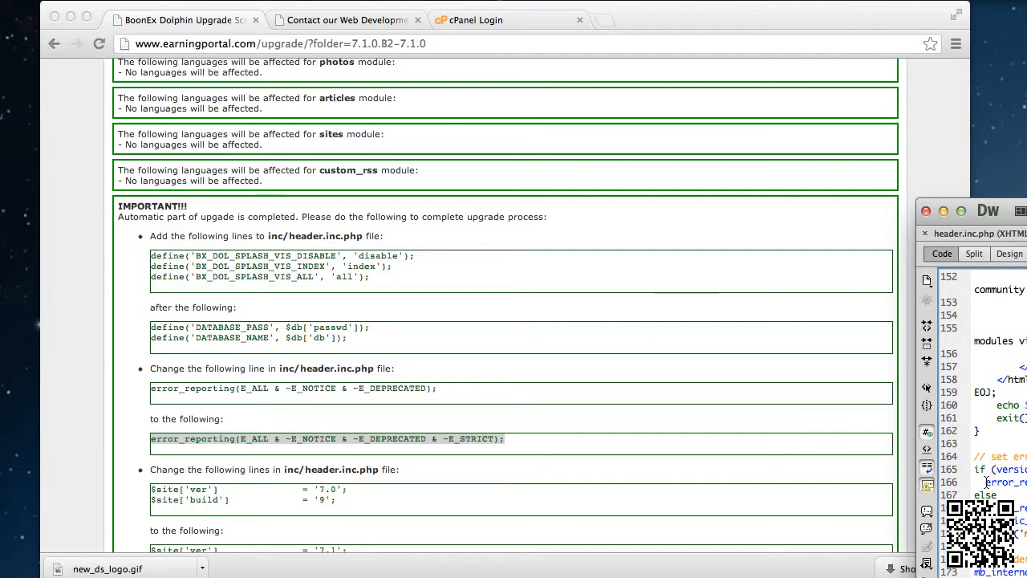
{"action": "left_click_drag", "start_coordinate": [986, 483], "coordinate": [1026, 470]}
{"action": "left_click_drag", "start_coordinate": [1026, 214], "coordinate": [422, 119]}
{"action": "left_click", "coordinate": [116, 380]}
{"action": "left_click_drag", "start_coordinate": [73, 388], "coordinate": [394, 392]}
{"action": "key", "text": "super+v"}
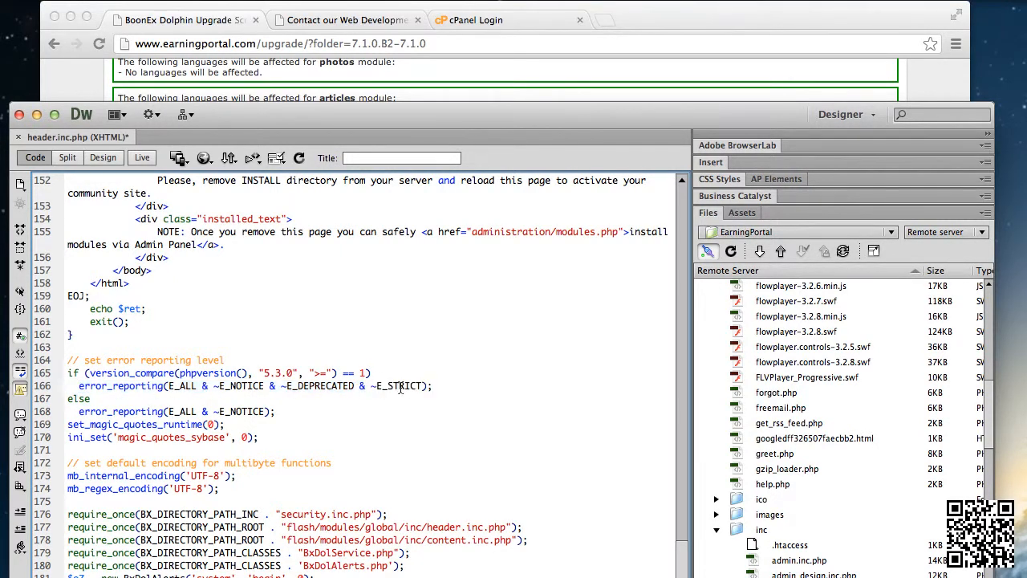
Move Dreamweaver aside and copy the replacement $site['ver'] = '7.1' and $site['build'] = '0' lines from the instructions in Chrome
{"action": "left_click_drag", "start_coordinate": [608, 120], "coordinate": [1026, 269]}
{"action": "left_click_drag", "start_coordinate": [867, 257], "coordinate": [1025, 243]}
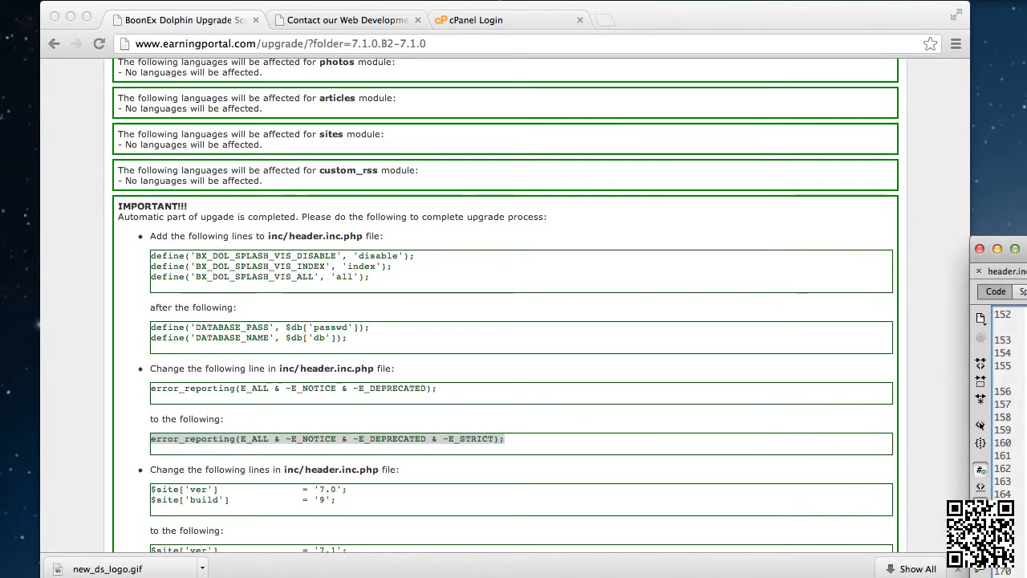
{"action": "left_click", "coordinate": [343, 497]}
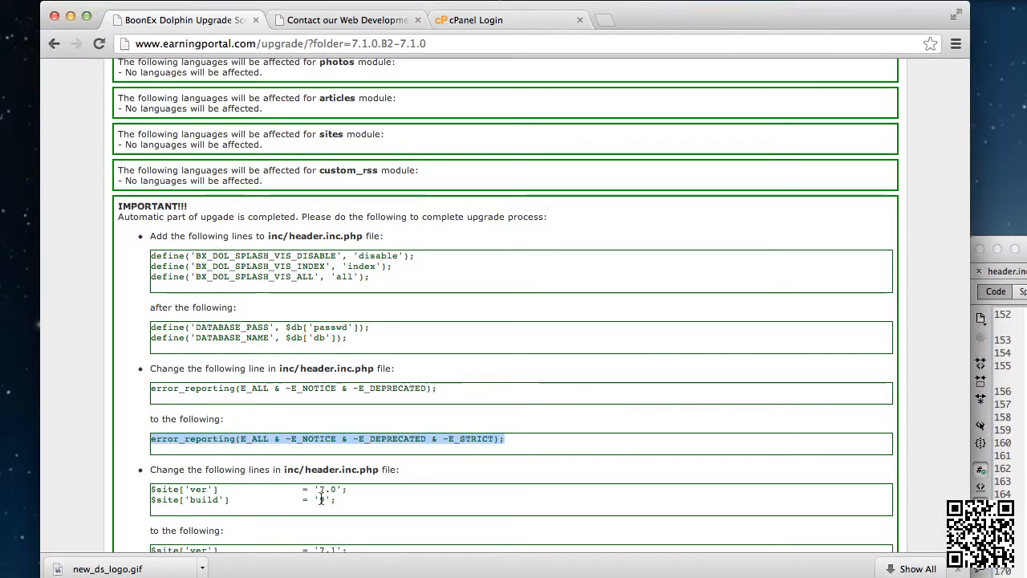
{"action": "left_click_drag", "start_coordinate": [342, 497], "coordinate": [151, 488]}
{"action": "scroll", "coordinate": [337, 490], "scroll_direction": "down", "scroll_amount": 2}
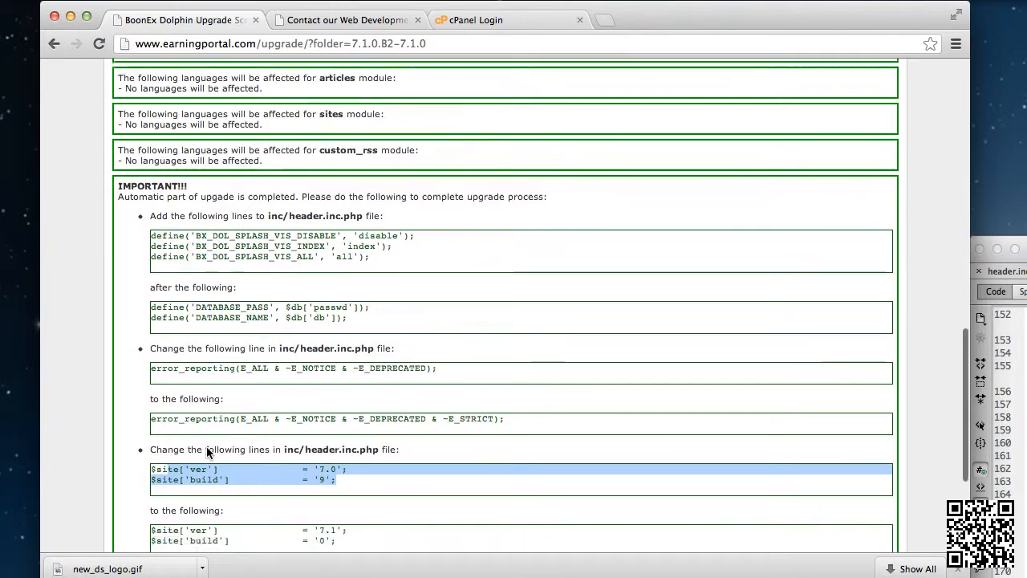
{"action": "left_click_drag", "start_coordinate": [337, 489], "coordinate": [152, 473]}
{"action": "key", "text": "super+c"}
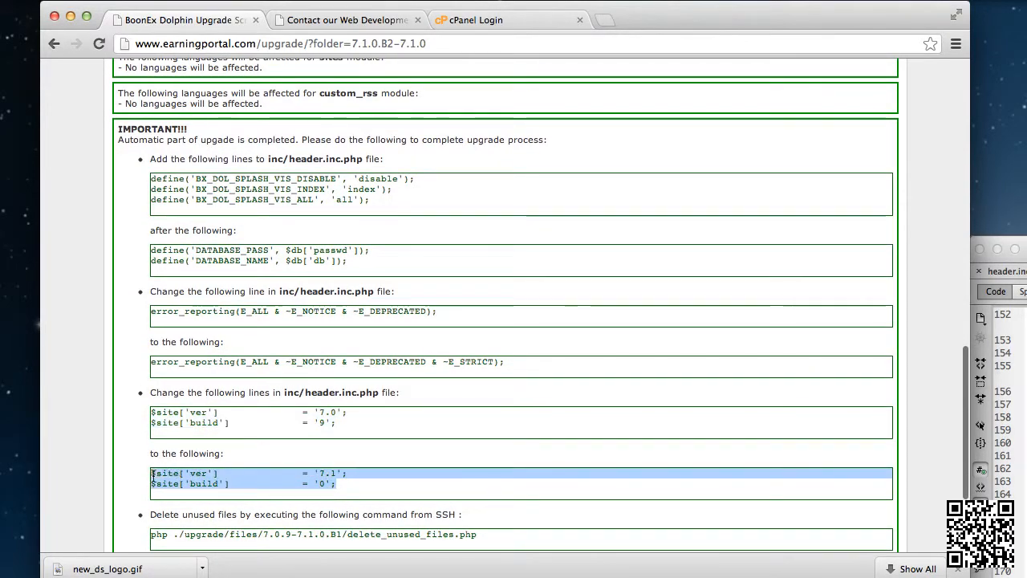
Back in Dreamweaver, replace the version and build lines near the start of header.inc.php with ver '7.1' and build '0'
{"action": "left_click_drag", "start_coordinate": [1024, 255], "coordinate": [547, 78]}
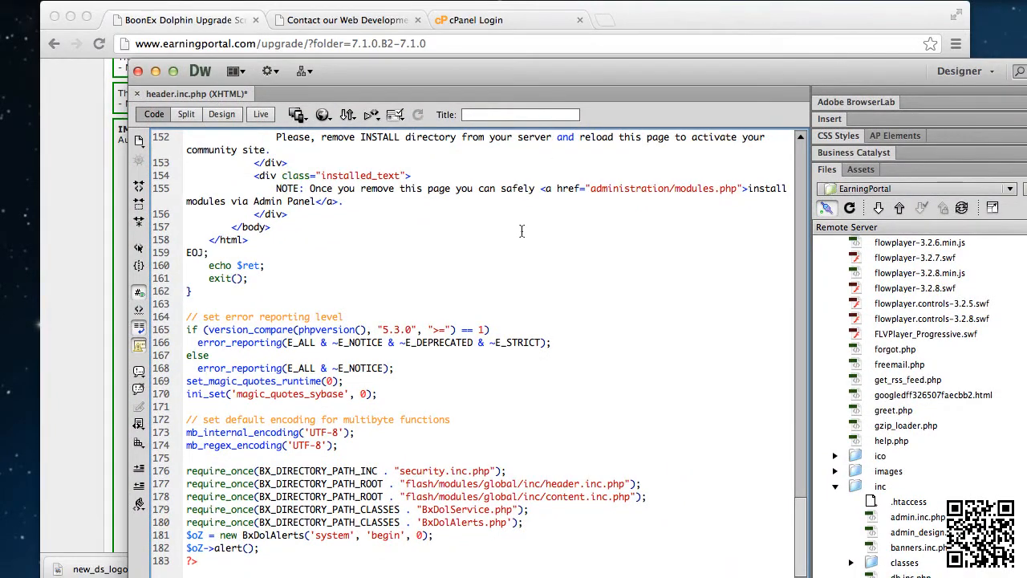
{"action": "scroll", "coordinate": [521, 232], "scroll_direction": "up", "scroll_amount": 15}
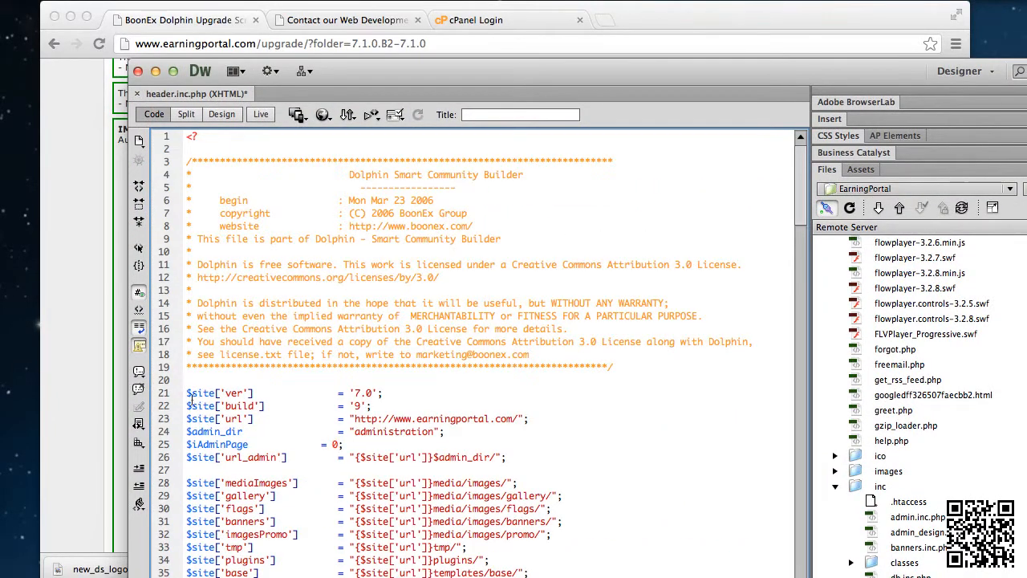
{"action": "triple_click", "coordinate": [198, 392]}
{"action": "key", "text": "shift+Down"}
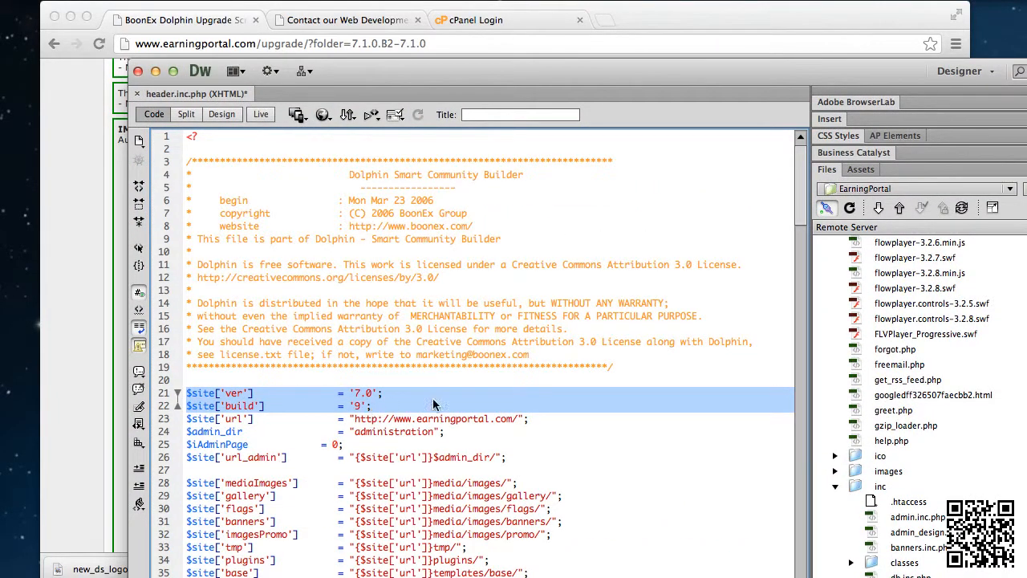
{"action": "key", "text": "super+v"}
{"action": "key", "text": "Return"}
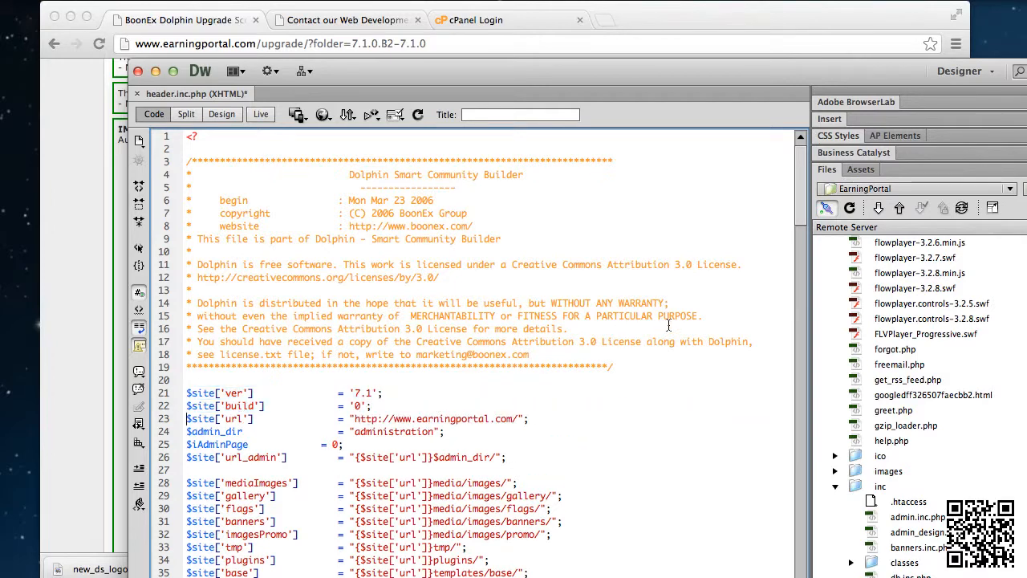
Return to the instructions in Chrome and copy the path upgrade/files/7.0.9-7.1.0.B1/delete_unused_files.php from the SSH command
{"action": "left_click", "coordinate": [542, 58]}
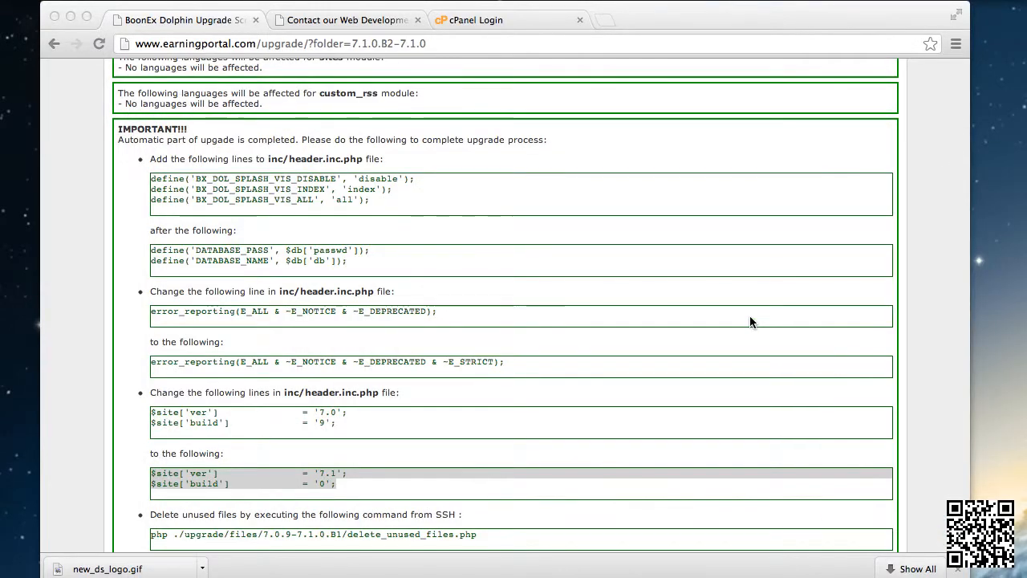
{"action": "scroll", "coordinate": [750, 315], "scroll_direction": "down", "scroll_amount": 2}
{"action": "scroll", "coordinate": [750, 317], "scroll_direction": "down", "scroll_amount": 2}
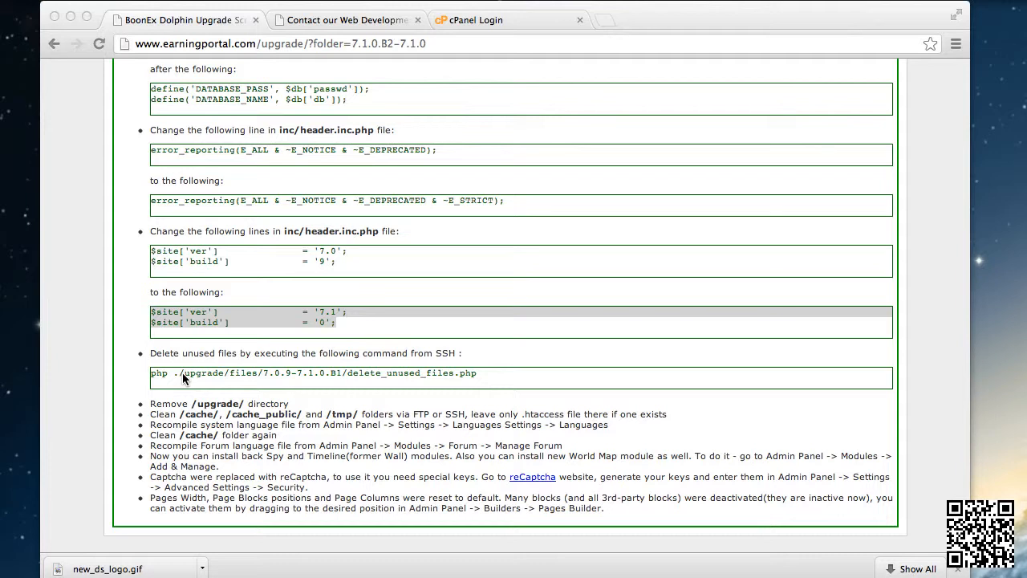
{"action": "left_click", "coordinate": [182, 373]}
{"action": "left_click_drag", "start_coordinate": [485, 374], "coordinate": [184, 373]}
{"action": "key", "text": "super+c"}
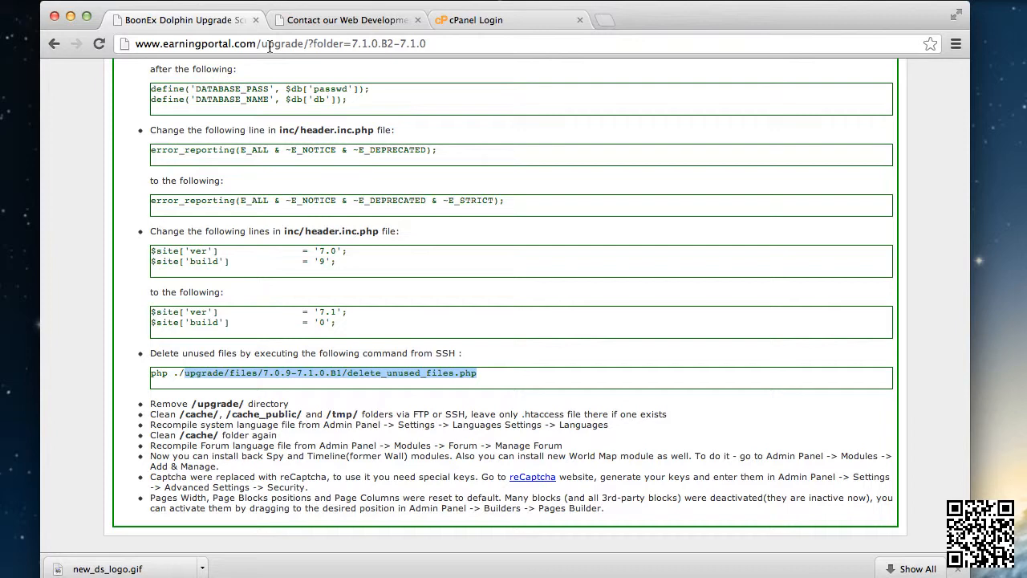
Try to run the cleanup script by opening earningportal.com/upgrade/files/7.0.9-7.1.0.B1/delete_unused_files.php in a new browser tab
{"action": "left_click", "coordinate": [608, 19]}
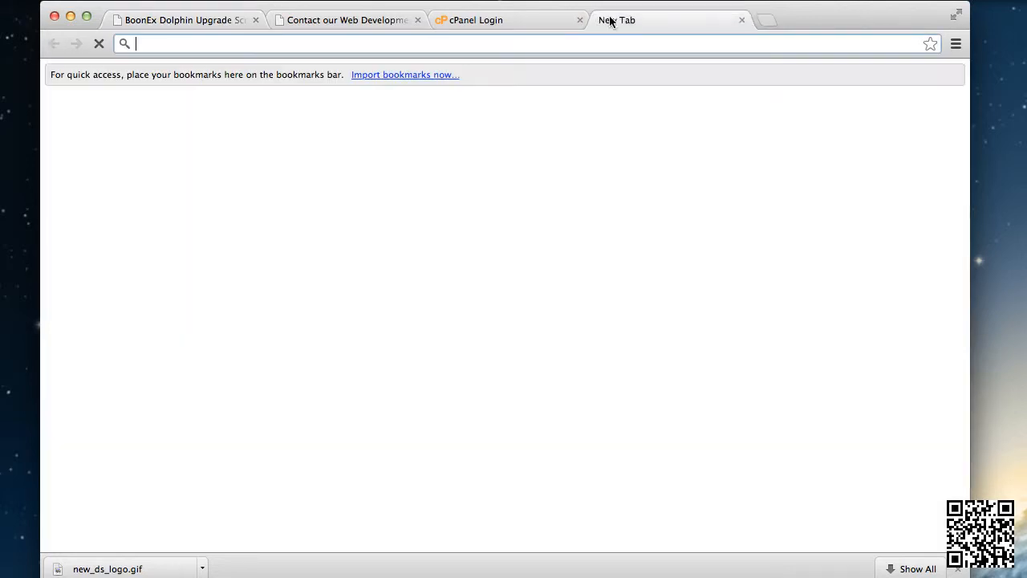
{"action": "type", "text": "ear"}
{"action": "key", "text": "Right"}
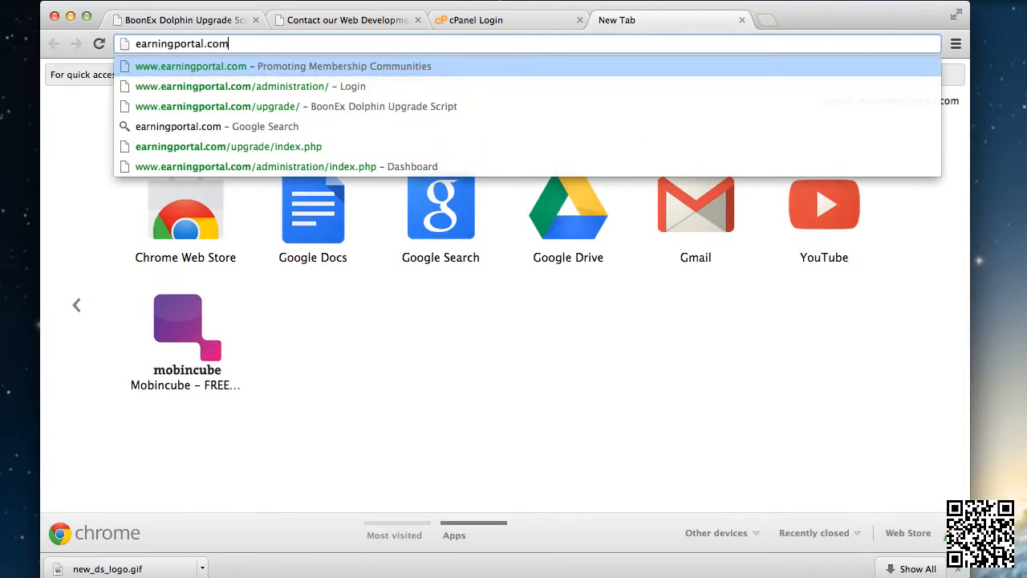
{"action": "type", "text": "/upgrade/"}
{"action": "key", "text": "Right"}
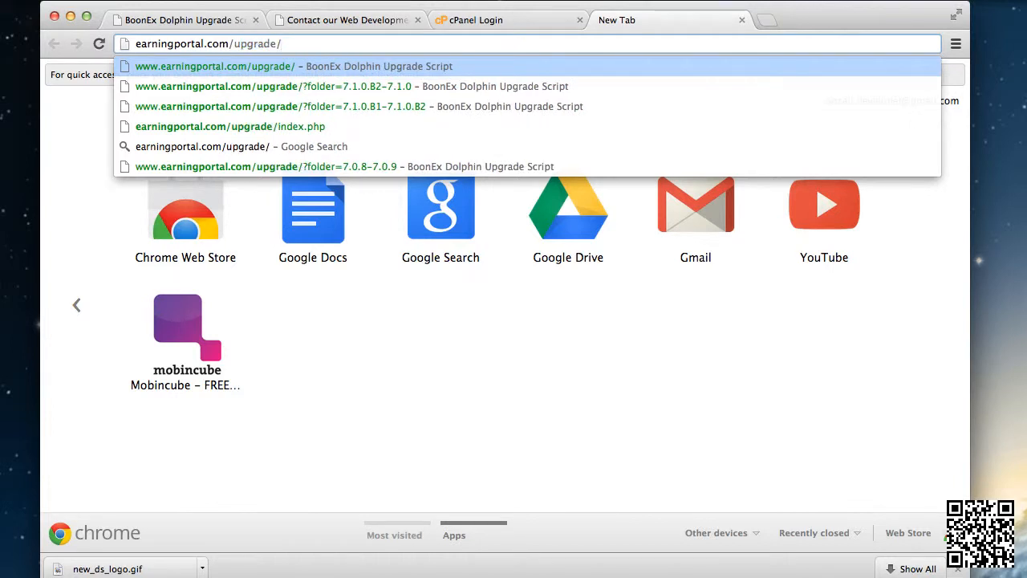
{"action": "key", "text": "super+v"}
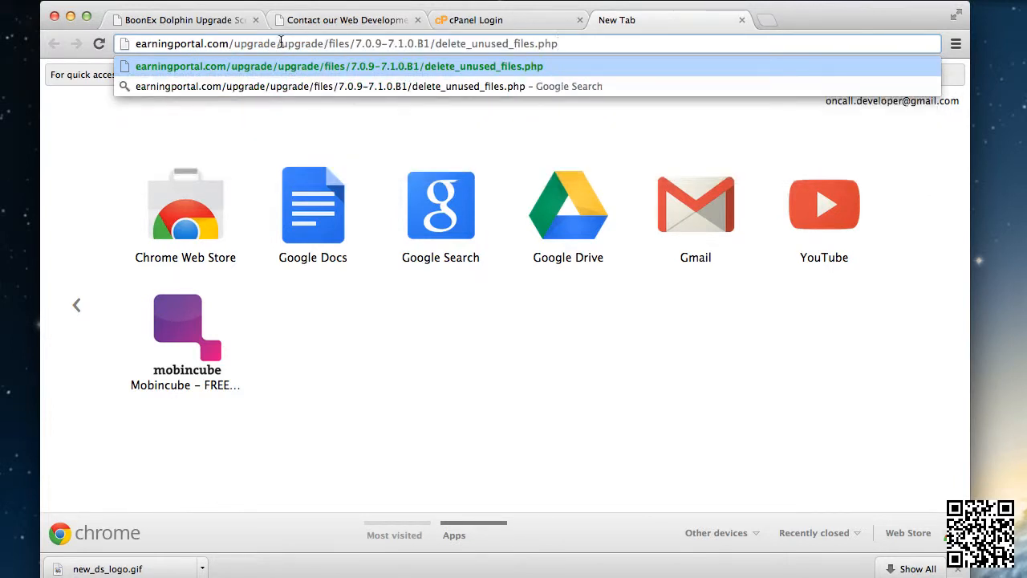
{"action": "left_click_drag", "start_coordinate": [281, 43], "coordinate": [236, 43]}
{"action": "key", "text": "BackSpace"}
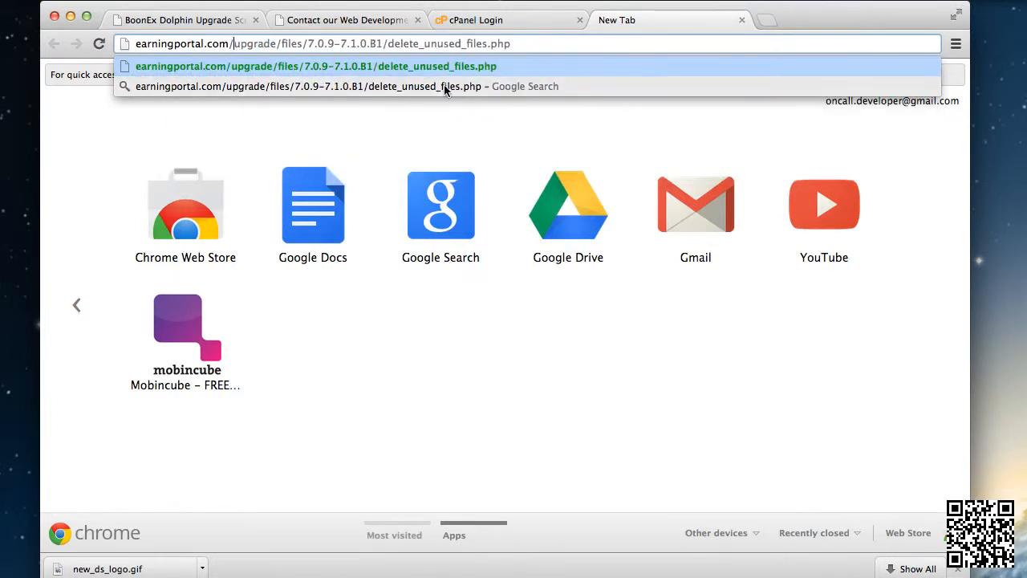
{"action": "key", "text": "Return"}
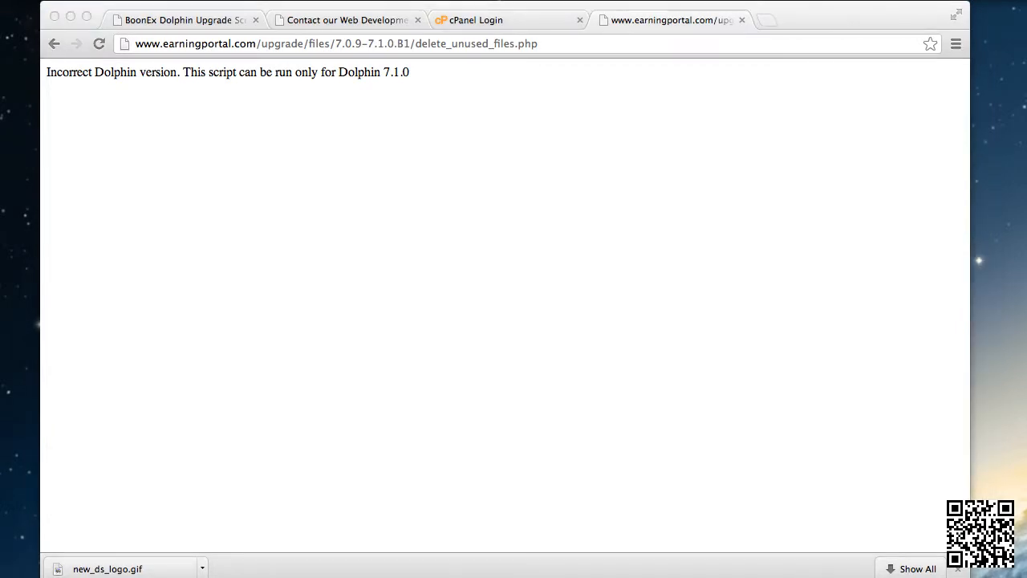
Save header.inc.php in Dreamweaver, then reload the delete_unused_files.php page in Chrome to run the cleanup again
{"action": "left_click_drag", "start_coordinate": [353, 577], "coordinate": [277, 85]}
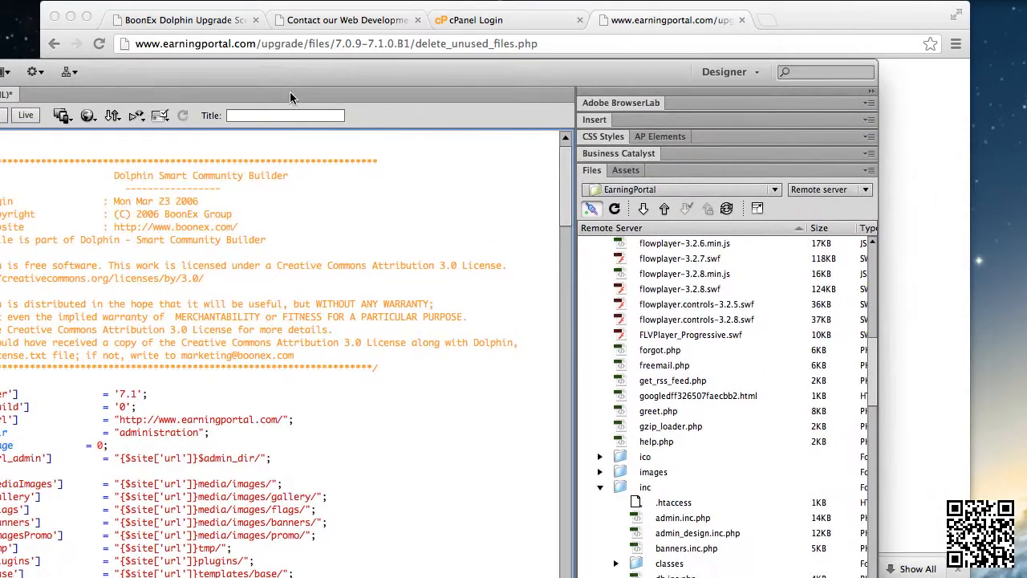
{"action": "key", "text": "super+s"}
{"action": "left_click_drag", "start_coordinate": [417, 73], "coordinate": [449, 577]}
{"action": "left_click", "coordinate": [684, 243]}
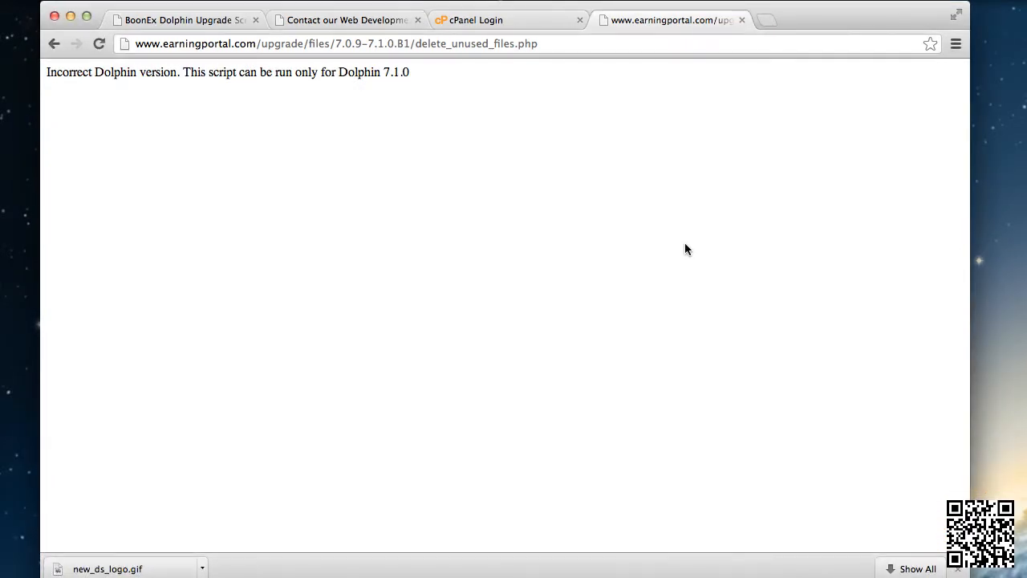
{"action": "key", "text": "super+r"}
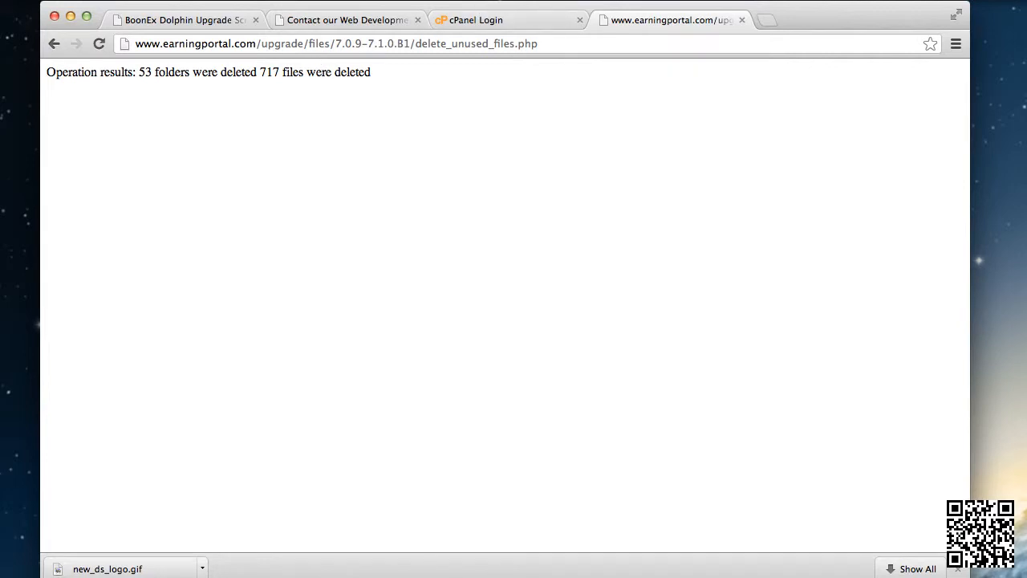
Return to the upgrade script's post-upgrade instructions and check the remaining tasks after deleting the unused files
{"action": "left_click", "coordinate": [340, 22]}
{"action": "left_click", "coordinate": [178, 21]}
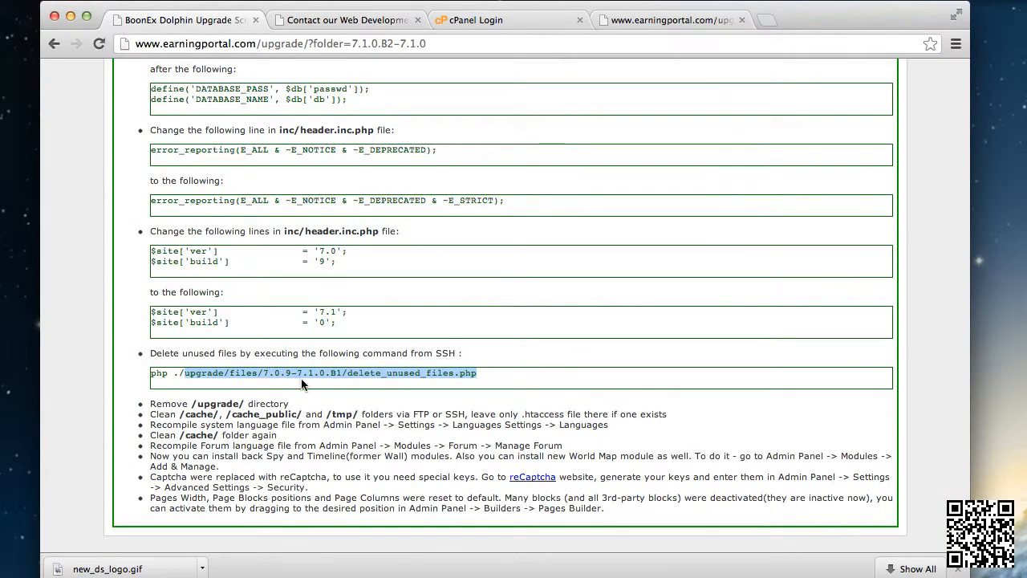
{"action": "left_click", "coordinate": [992, 489]}
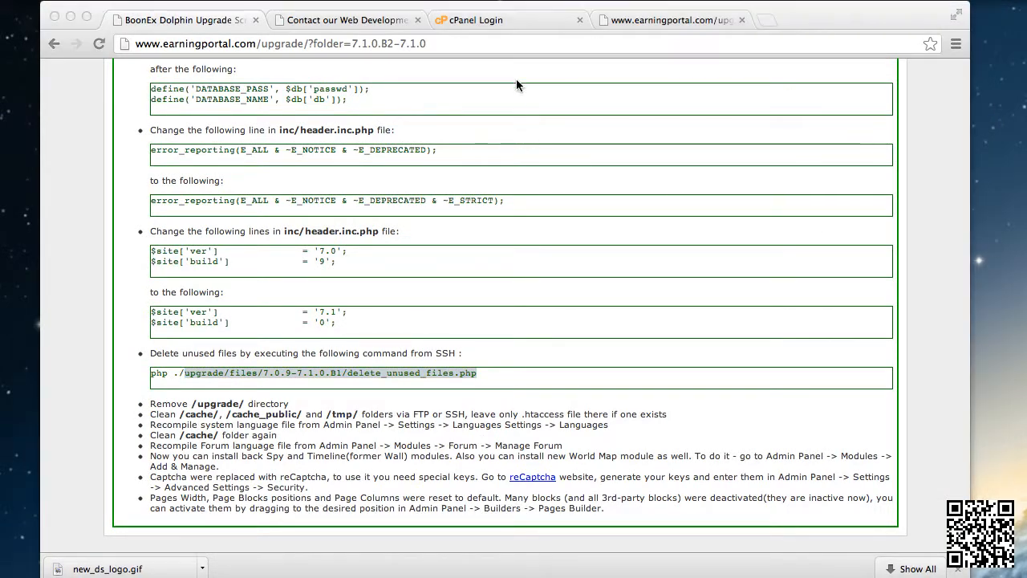
Switch to Dreamweaver and delete the upgrade folder from the EarningPortal remote server, confirming the deletion
{"action": "left_click_drag", "start_coordinate": [573, 1], "coordinate": [381, 2]}
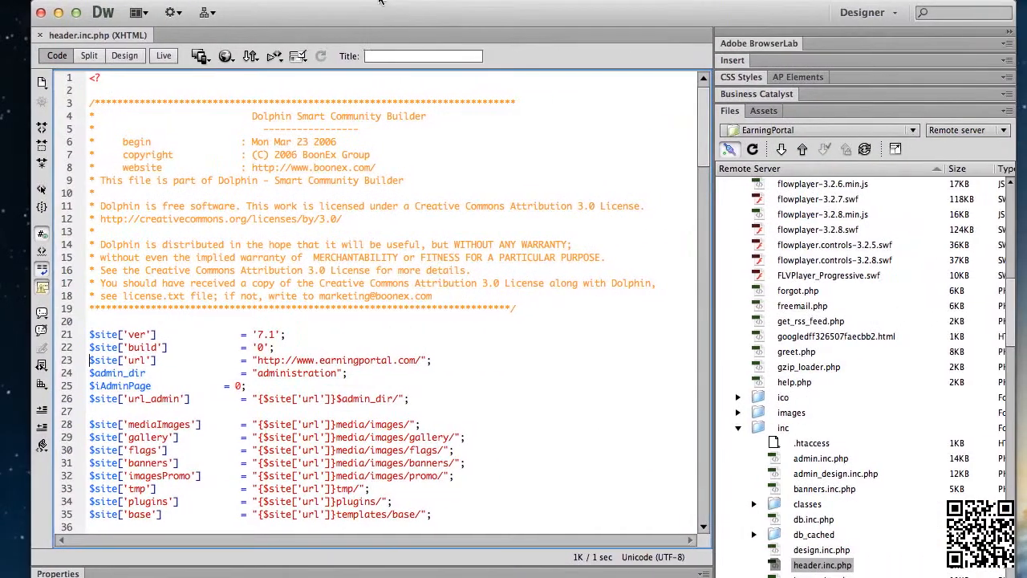
{"action": "left_click", "coordinate": [738, 429]}
{"action": "scroll", "coordinate": [792, 378], "scroll_direction": "down", "scroll_amount": 15}
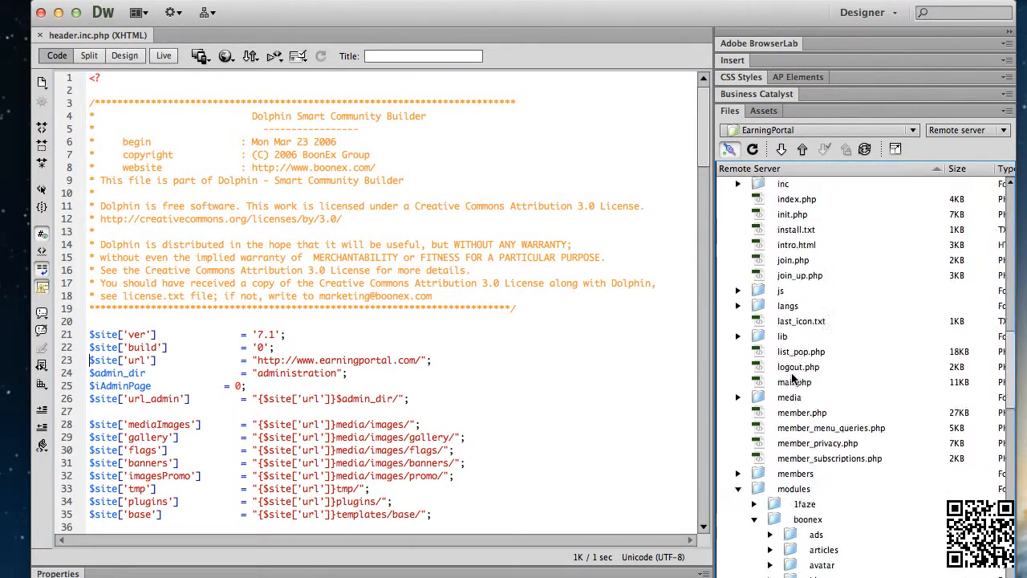
{"action": "left_click", "coordinate": [761, 491]}
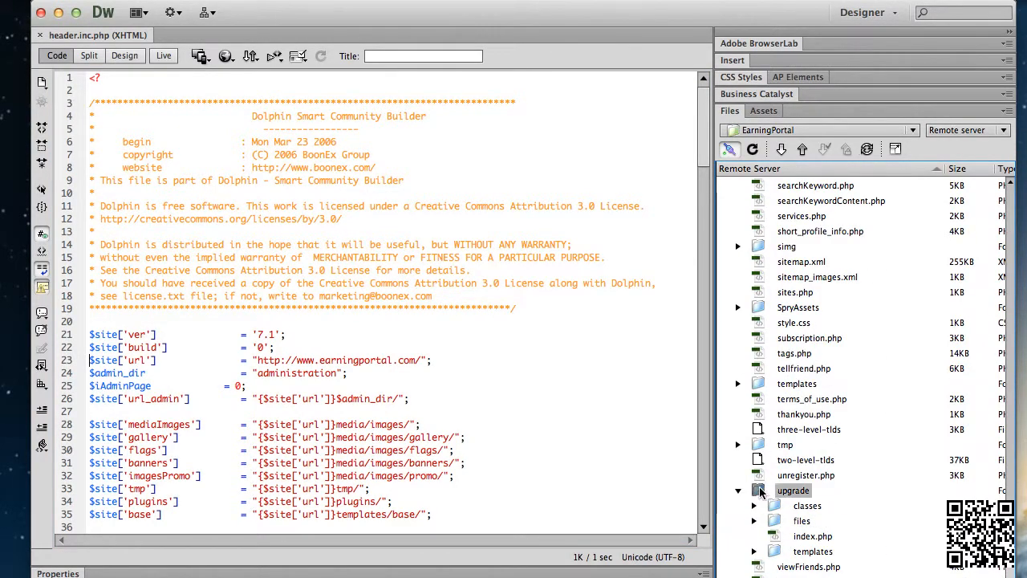
{"action": "key", "text": "Delete"}
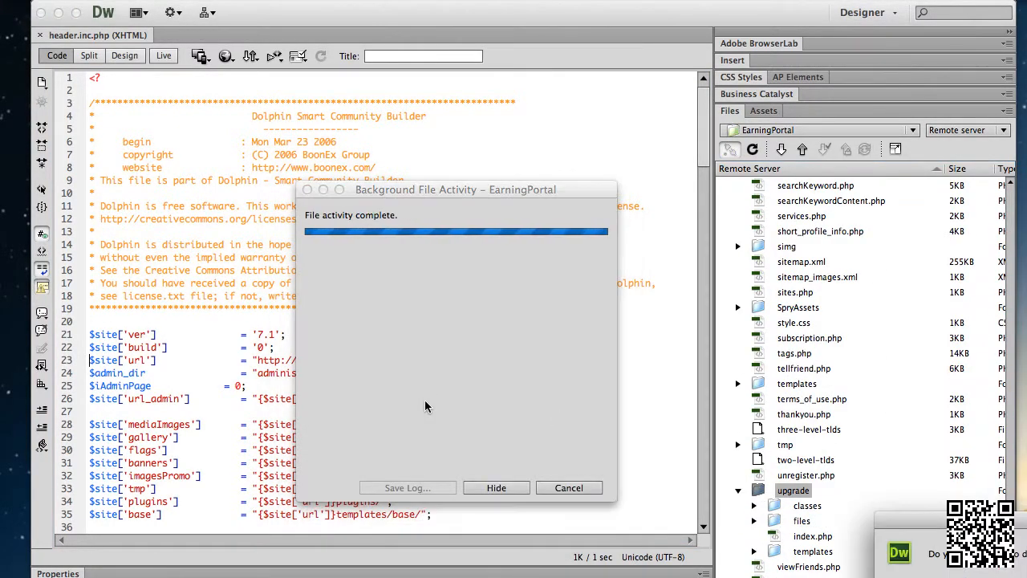
{"action": "left_click", "coordinate": [790, 441]}
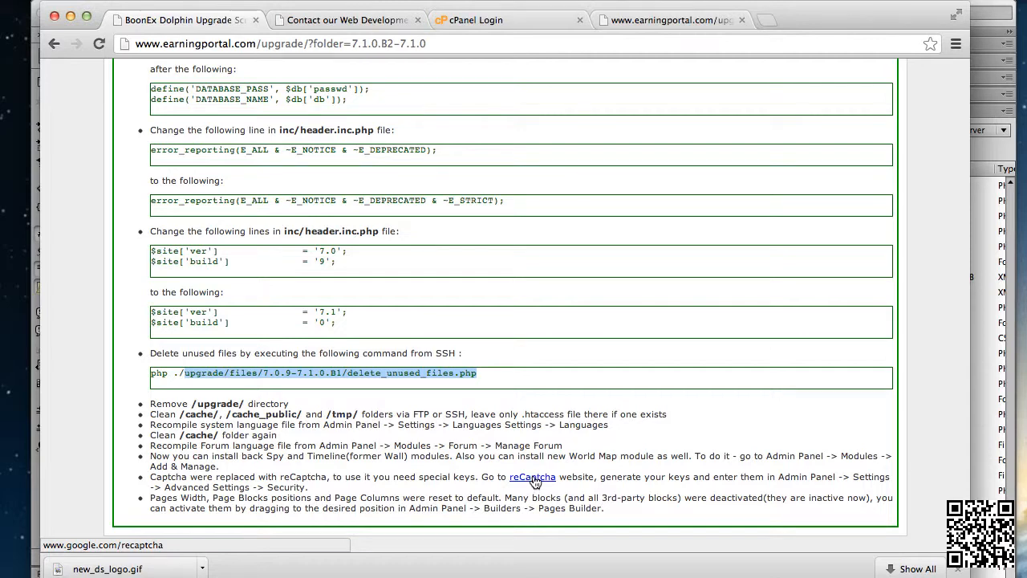
From the upgrade instructions in Chrome, open the reCaptcha website, create a key for the domain earningportal.com, and select the generated public key
{"action": "left_click", "coordinate": [533, 479]}
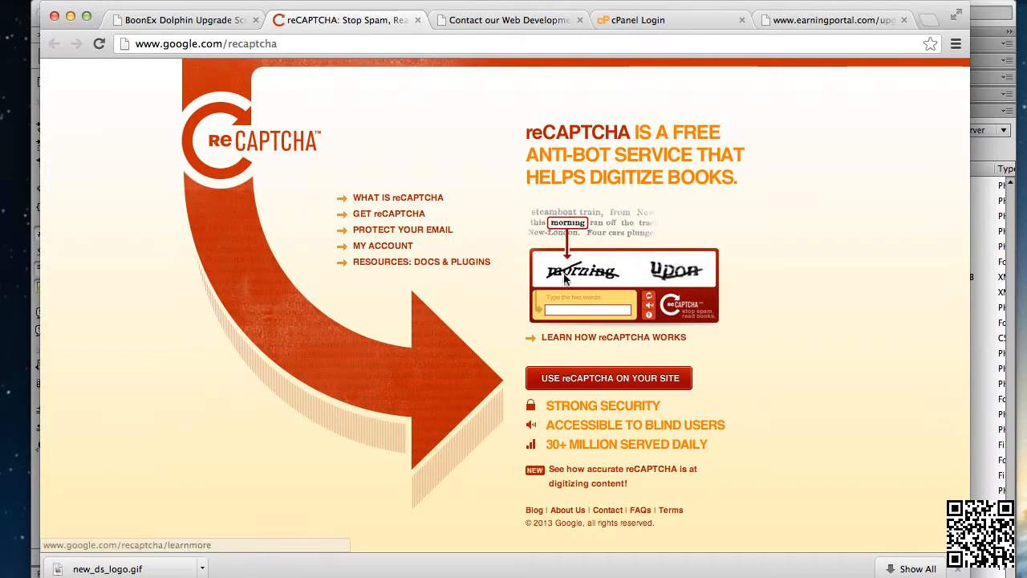
{"action": "left_click", "coordinate": [577, 377]}
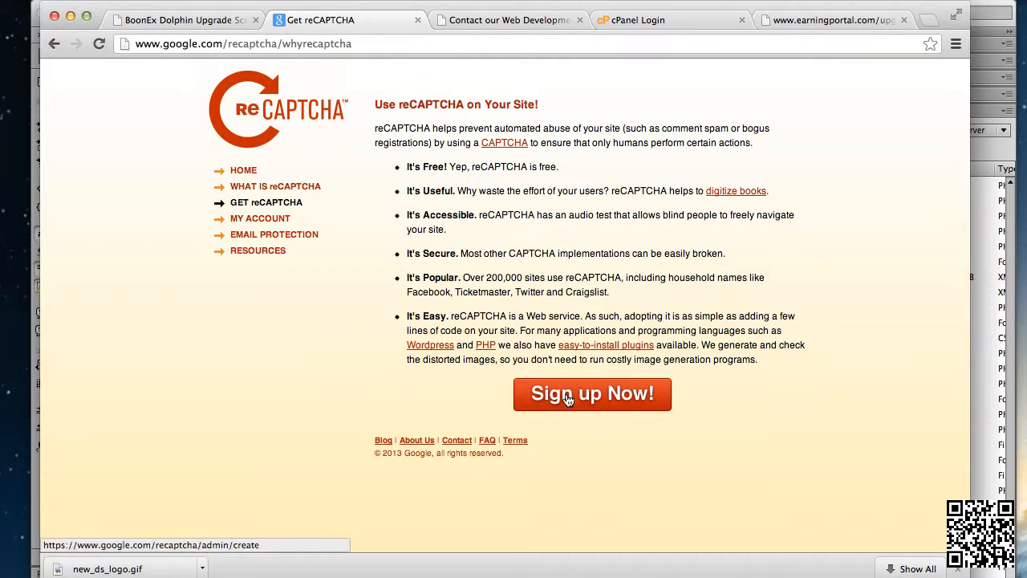
{"action": "left_click", "coordinate": [566, 399]}
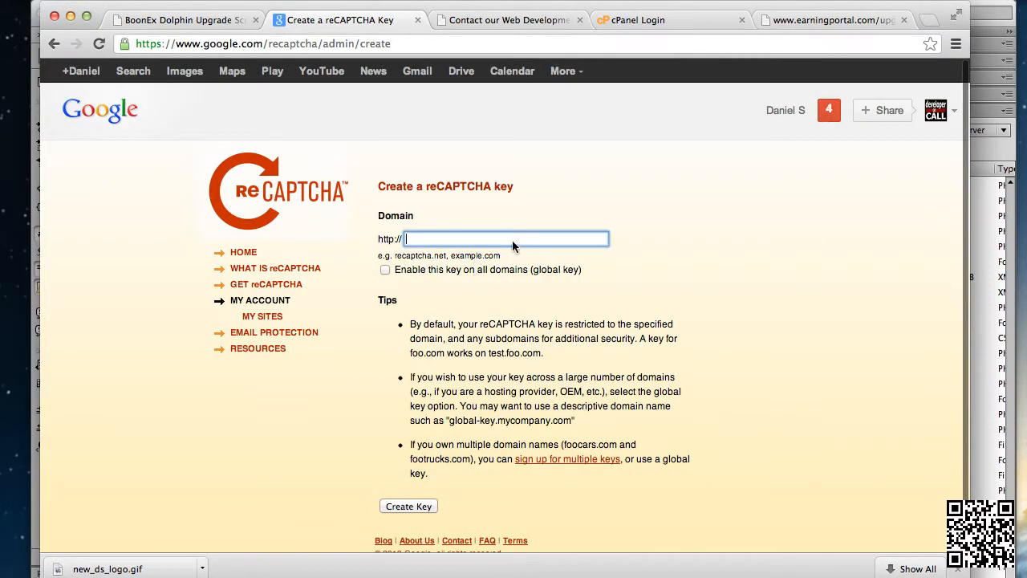
{"action": "type", "text": "earningp"}
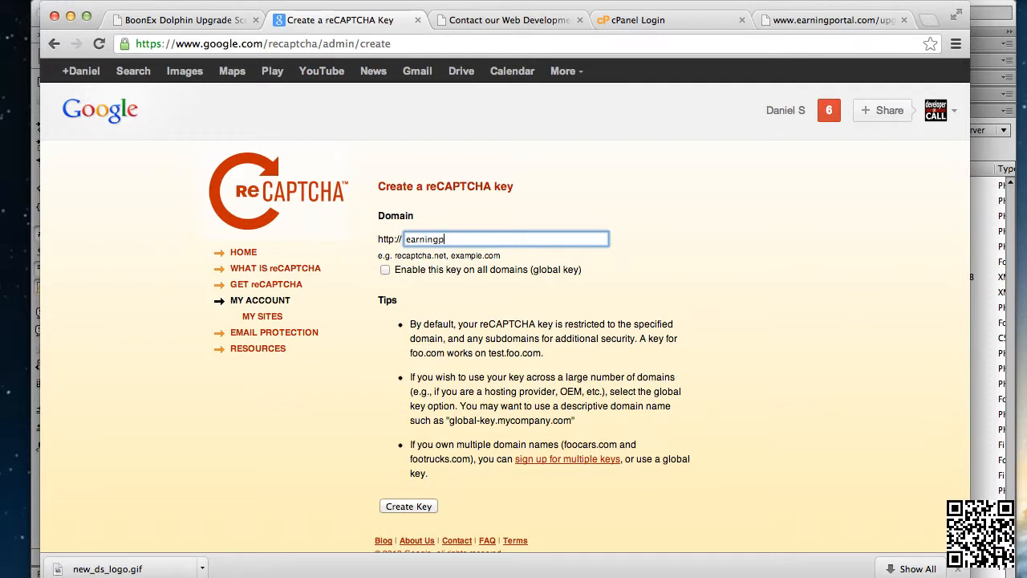
{"action": "type", "text": "ortal.com"}
{"action": "left_click", "coordinate": [409, 506]}
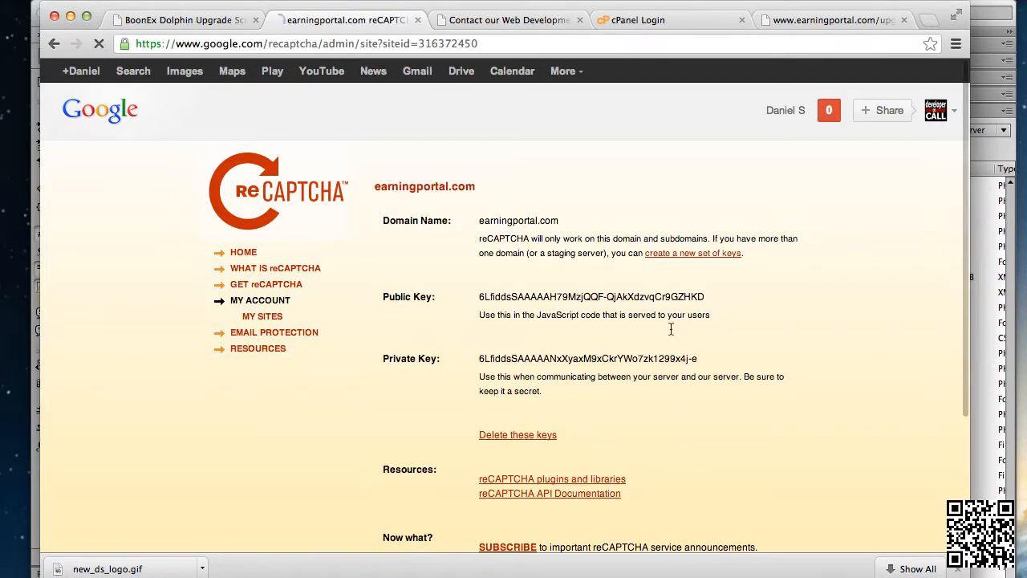
{"action": "left_click_drag", "start_coordinate": [480, 297], "coordinate": [712, 297]}
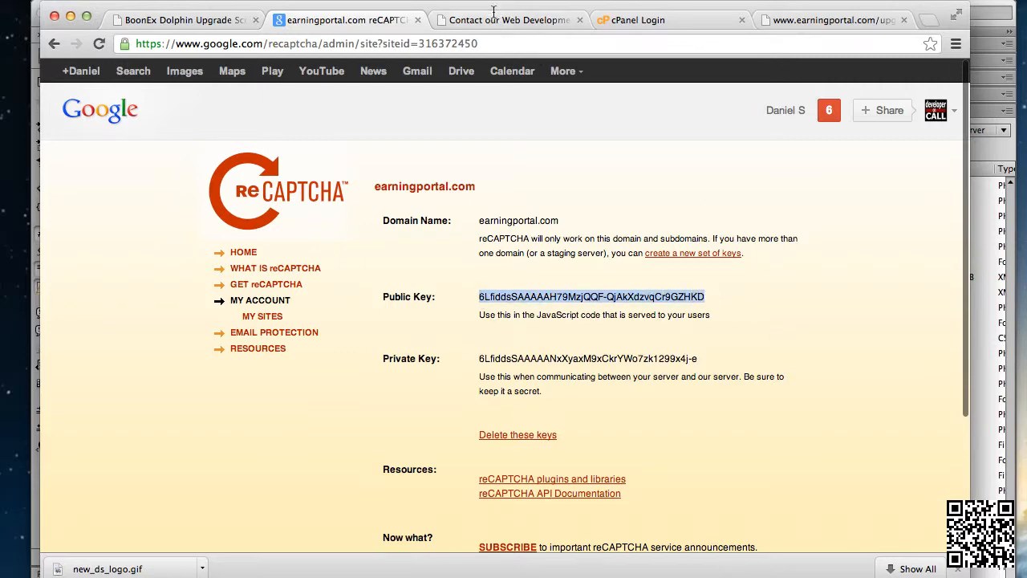
{"action": "key", "text": "super+Tab"}
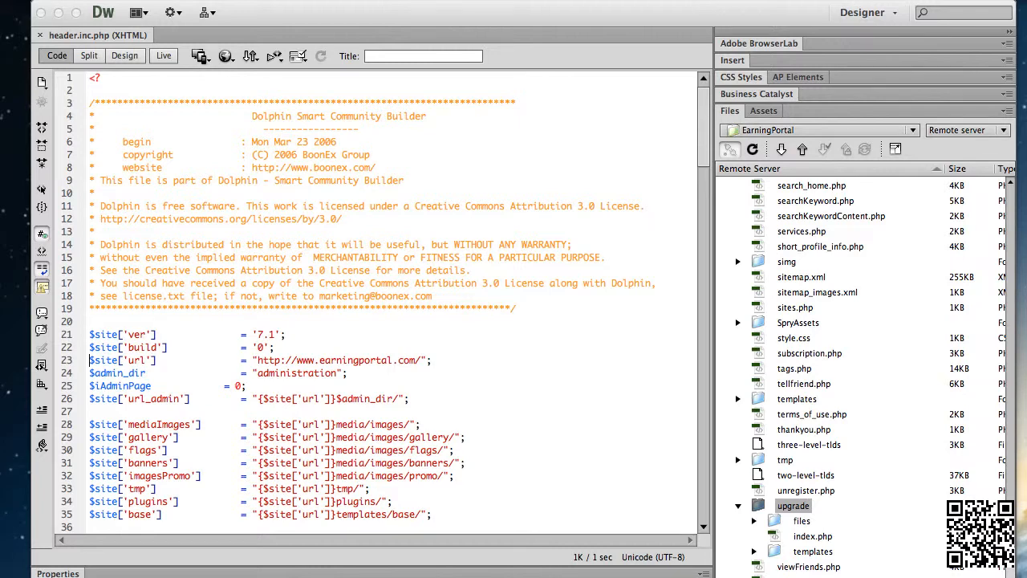
{"action": "left_click_drag", "start_coordinate": [1026, 84], "coordinate": [708, 30]}
{"action": "key", "text": "Return"}
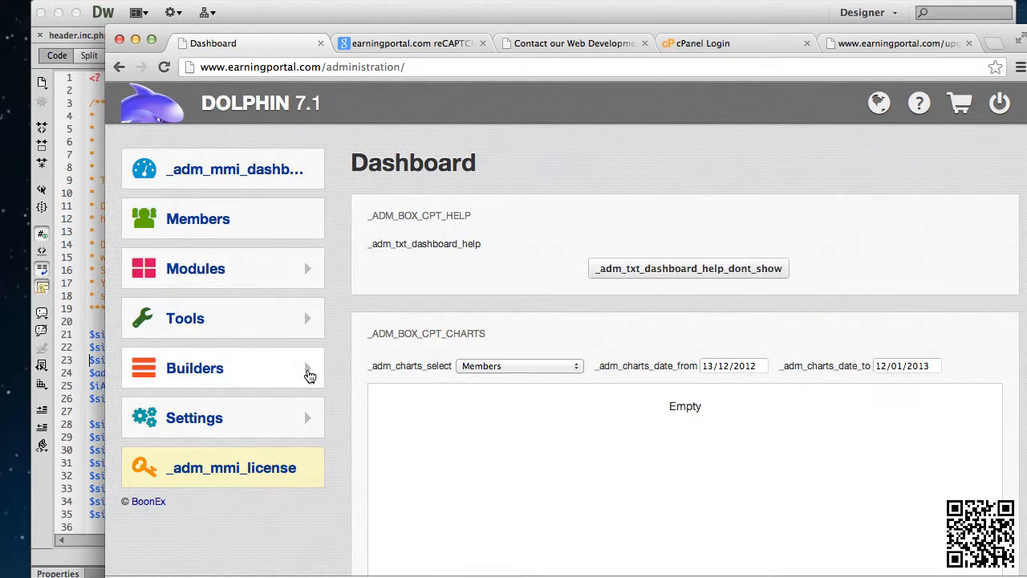
{"action": "left_click", "coordinate": [309, 418]}
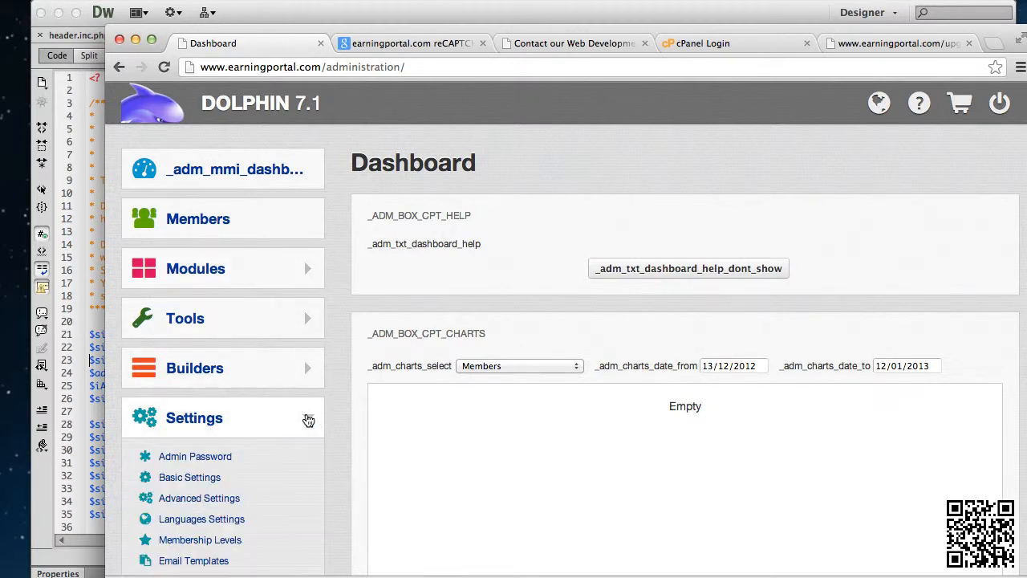
{"action": "left_click", "coordinate": [181, 518]}
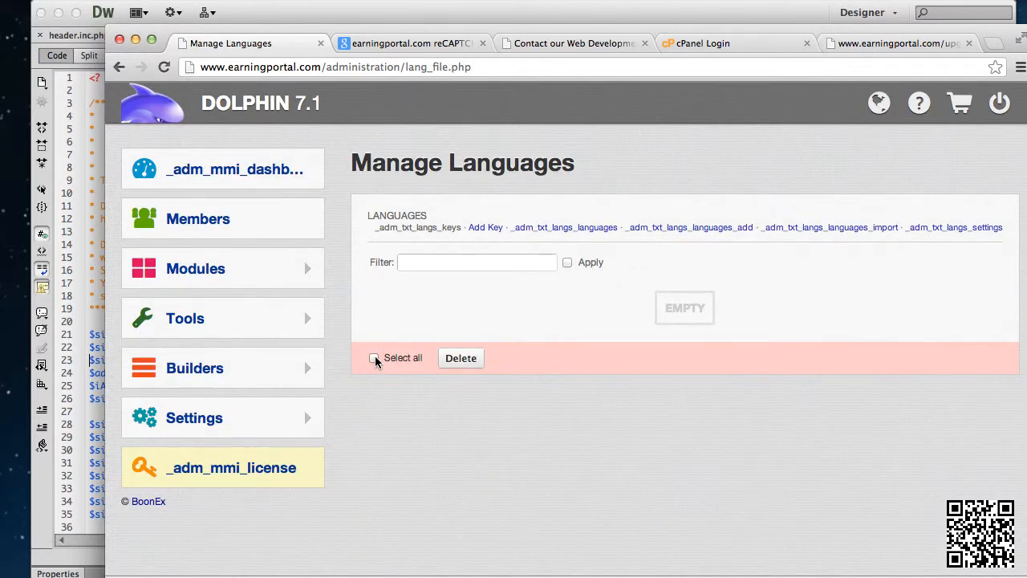
{"action": "left_click", "coordinate": [374, 358]}
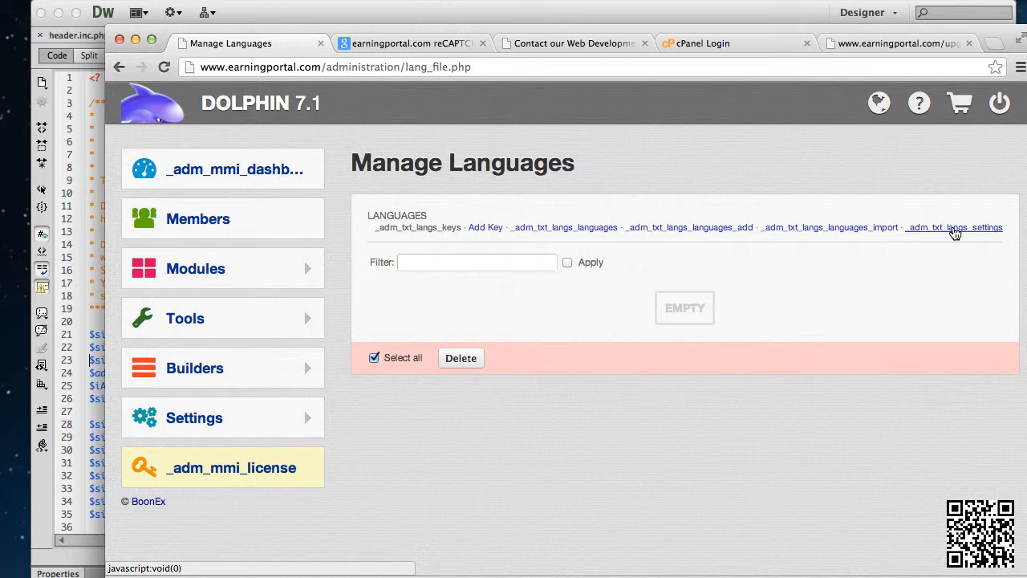
{"action": "left_click", "coordinate": [954, 229]}
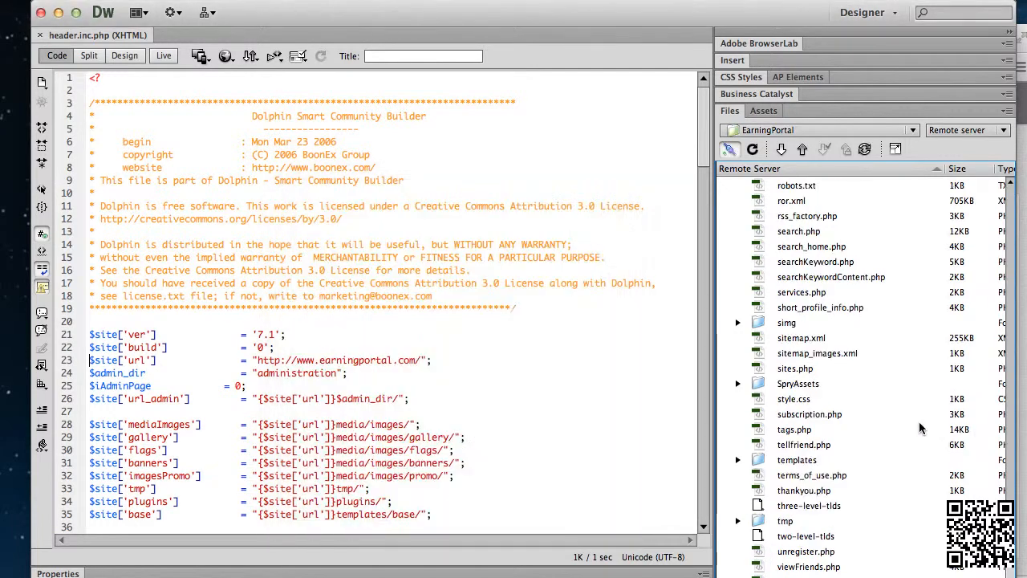
In Dreamweaver, expand the cache folder on the remote server and refresh the server file listing
{"action": "scroll", "coordinate": [790, 387], "scroll_direction": "up", "scroll_amount": 20}
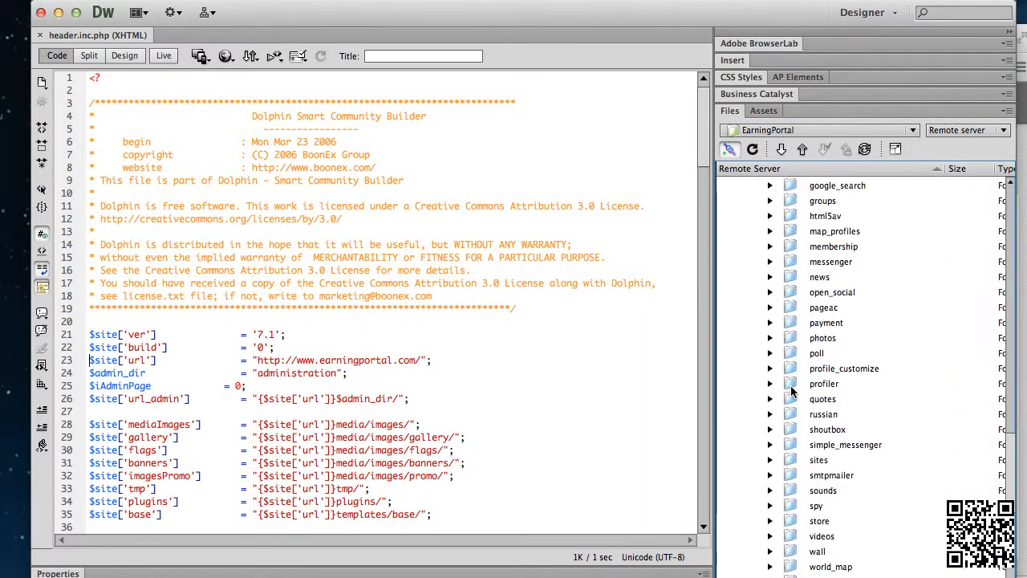
{"action": "scroll", "coordinate": [777, 461], "scroll_direction": "up", "scroll_amount": 1}
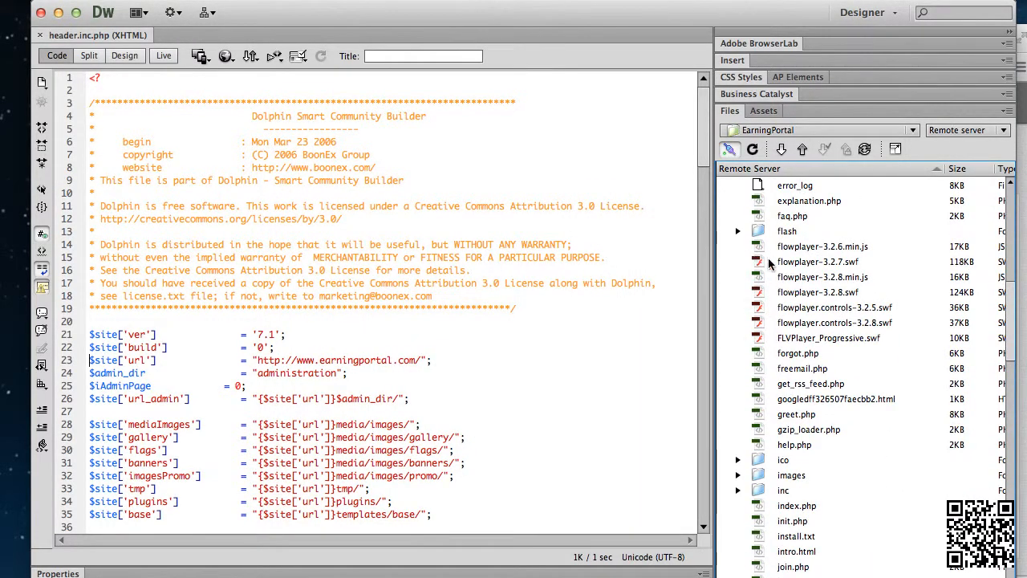
{"action": "scroll", "coordinate": [772, 272], "scroll_direction": "up", "scroll_amount": 10}
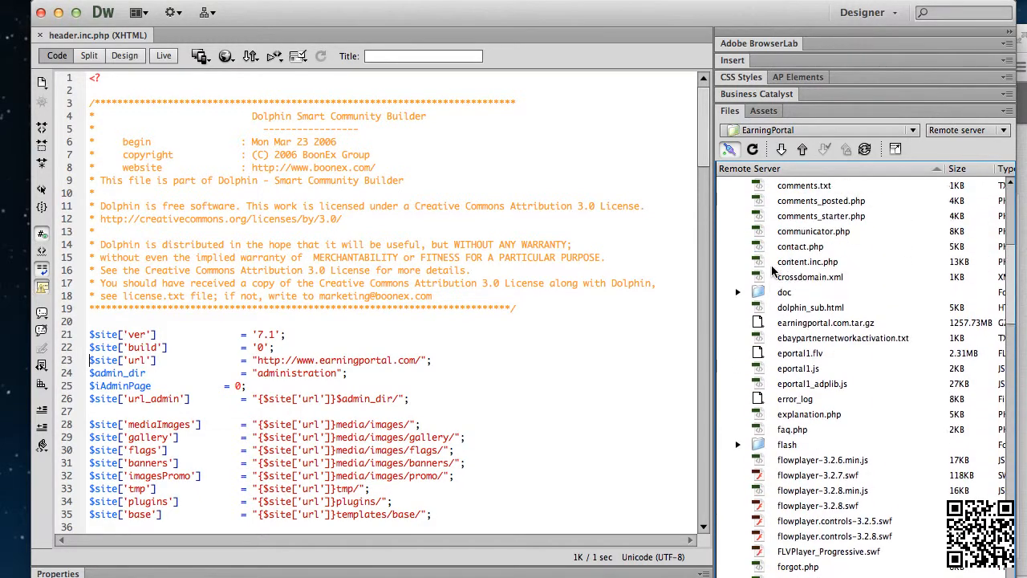
{"action": "scroll", "coordinate": [773, 271], "scroll_direction": "up", "scroll_amount": 3}
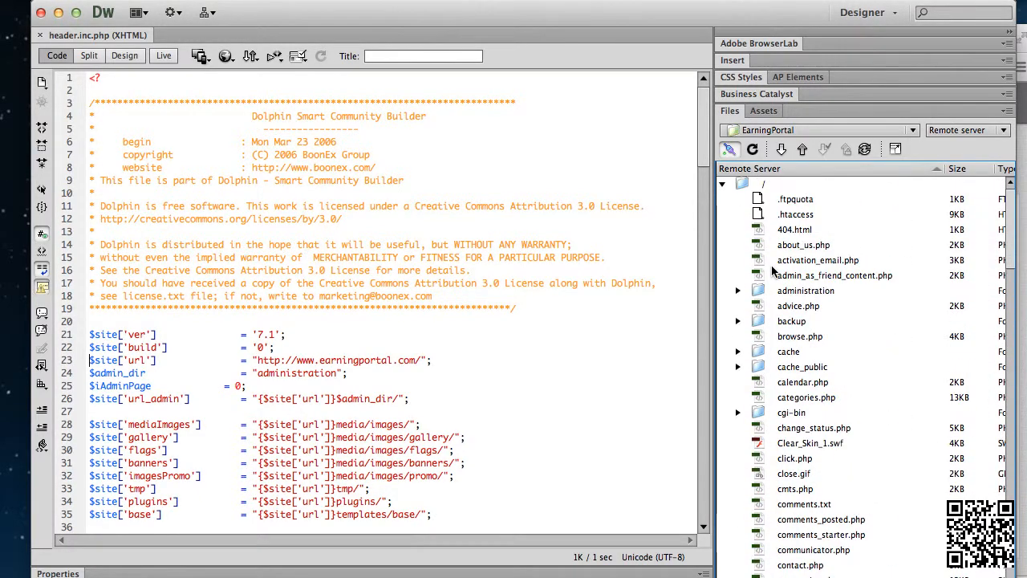
{"action": "left_click", "coordinate": [764, 367]}
{"action": "left_click", "coordinate": [738, 351]}
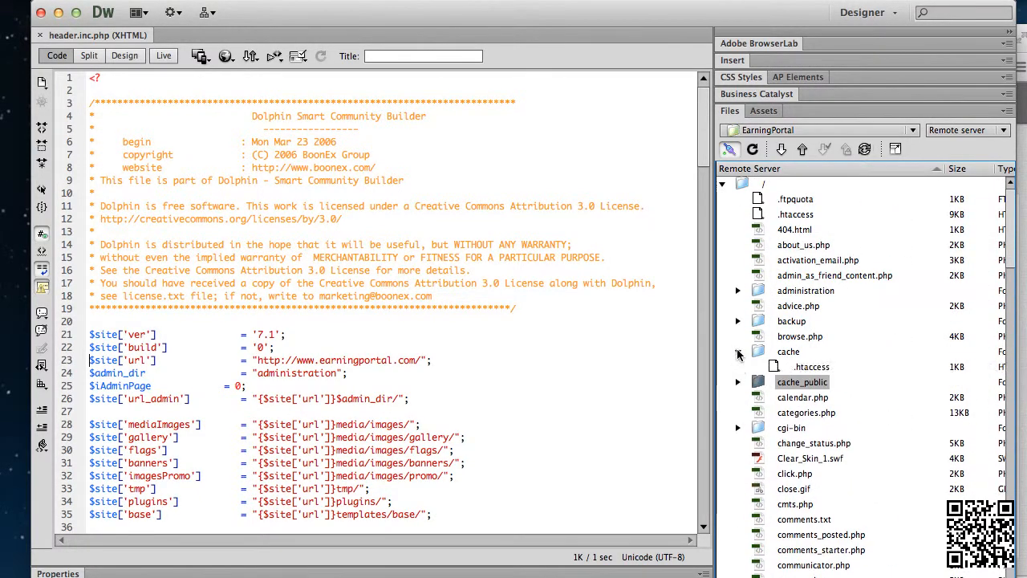
{"action": "left_click", "coordinate": [761, 354]}
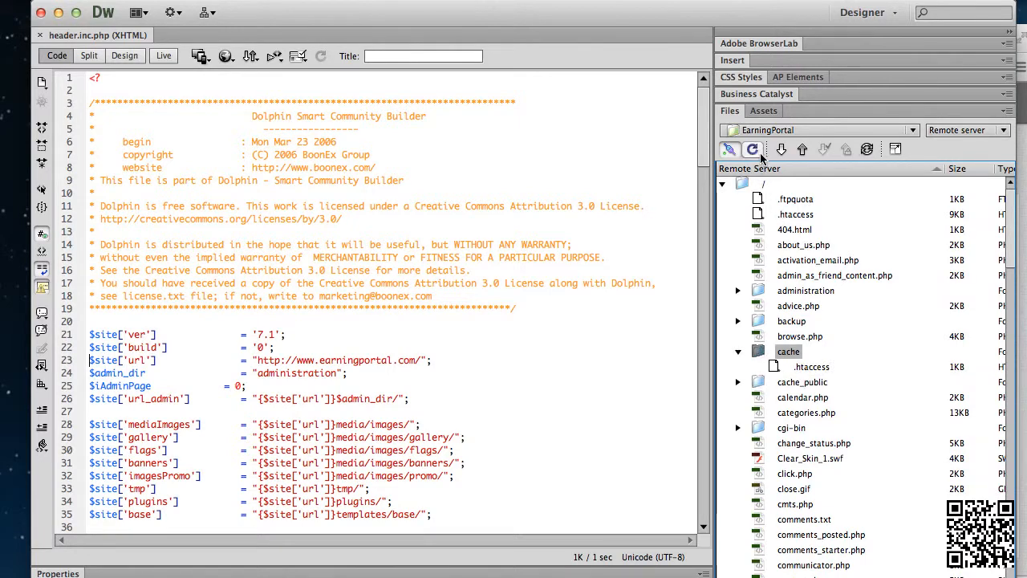
{"action": "left_click", "coordinate": [760, 156]}
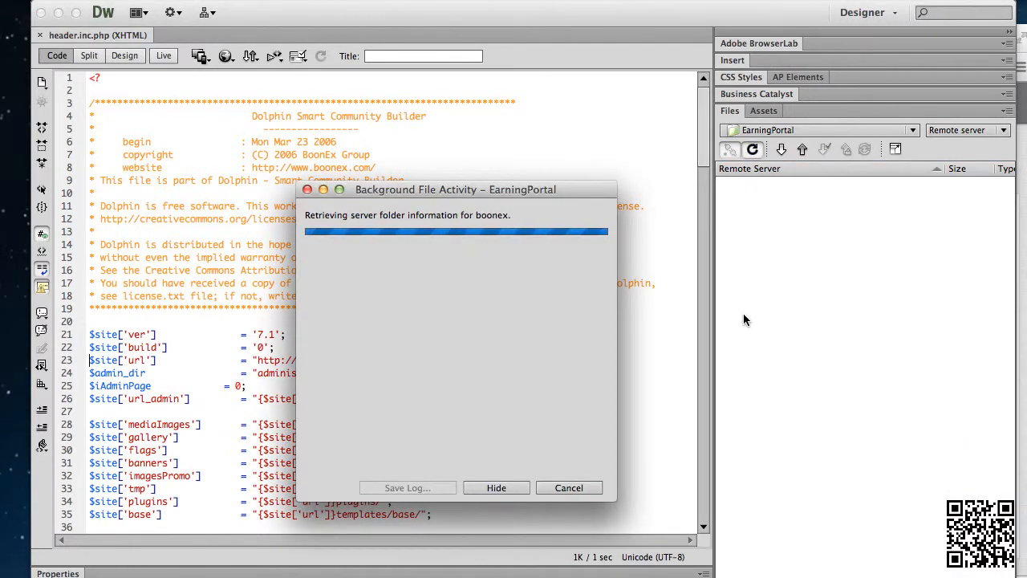
Delete every file in the remote cache folder except .htaccess and confirm the deletion
{"action": "left_click", "coordinate": [774, 367]}
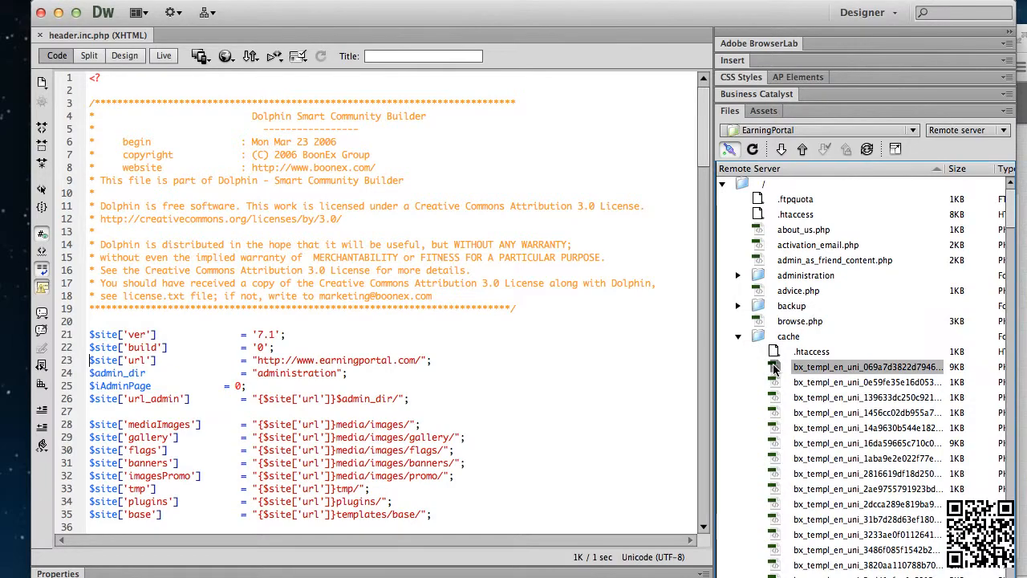
{"action": "scroll", "coordinate": [774, 368], "scroll_direction": "down", "scroll_amount": 15}
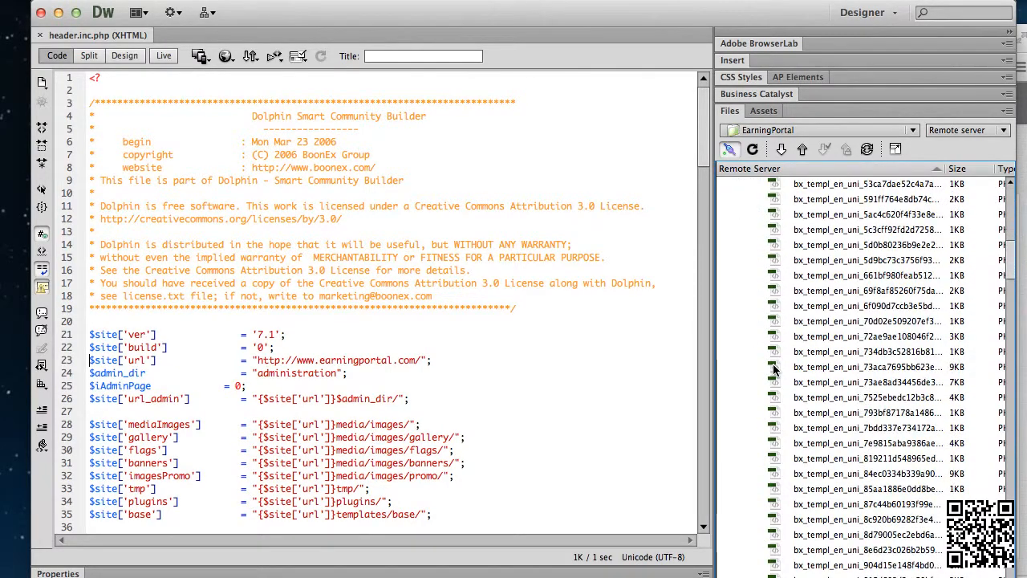
{"action": "scroll", "coordinate": [774, 367], "scroll_direction": "down", "scroll_amount": 20}
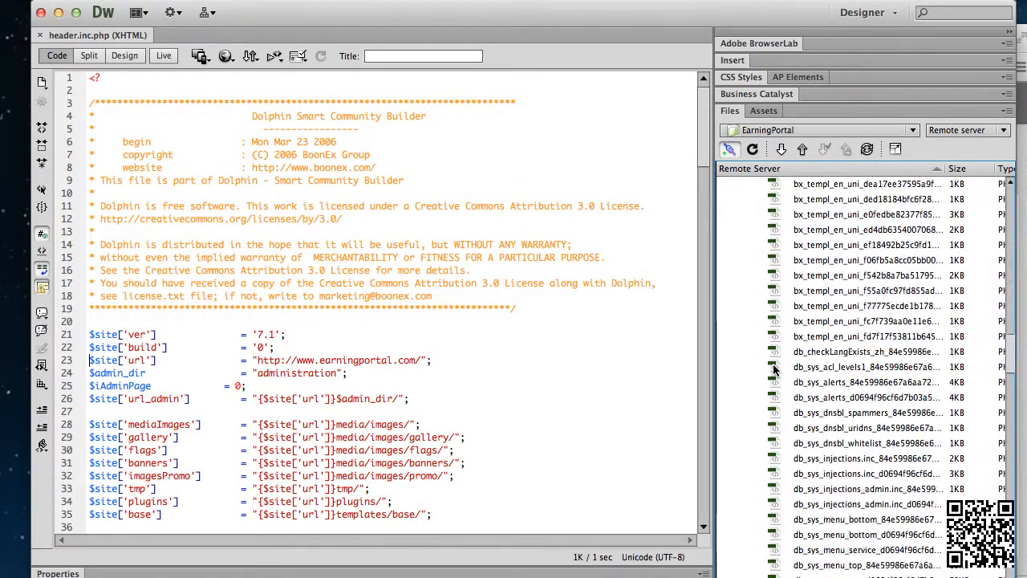
{"action": "scroll", "coordinate": [775, 368], "scroll_direction": "down", "scroll_amount": 20}
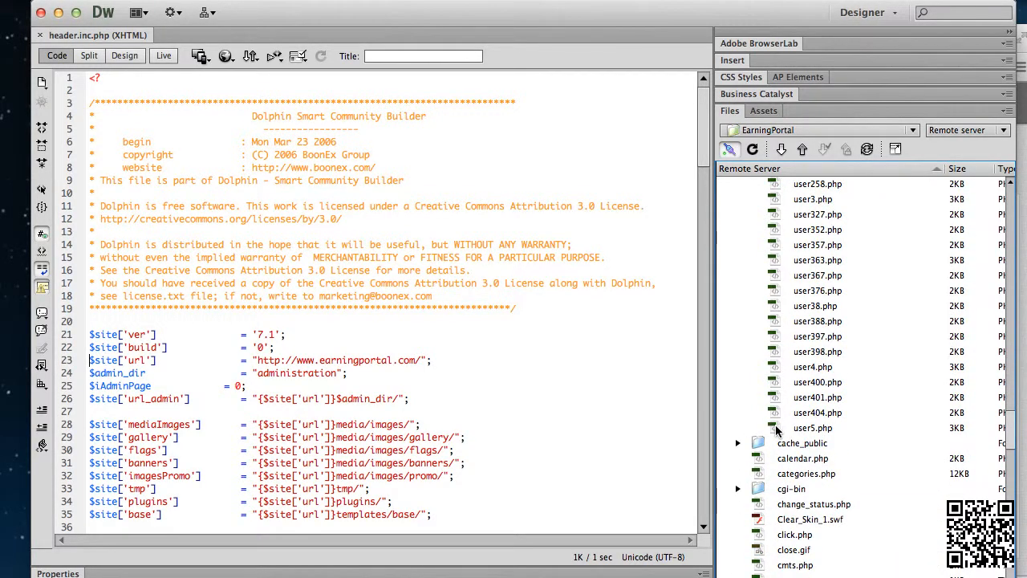
{"action": "left_click", "coordinate": [776, 431], "text": "shift"}
{"action": "key", "text": "Delete"}
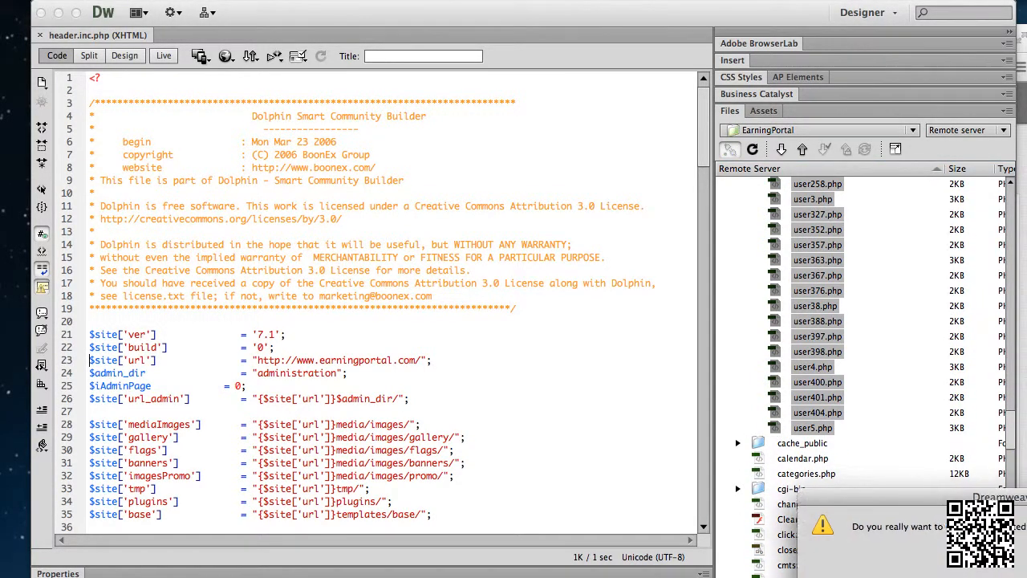
{"action": "left_click", "coordinate": [695, 284]}
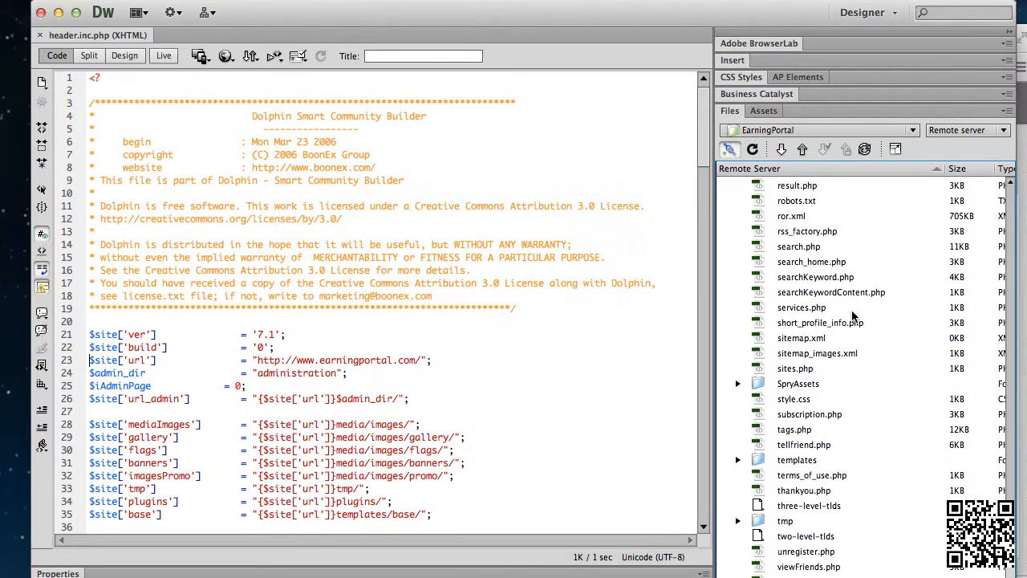
Delete every file in the remote cache_public folder except .htaccess and confirm the deletion
{"action": "scroll", "coordinate": [853, 316], "scroll_direction": "up", "scroll_amount": 20}
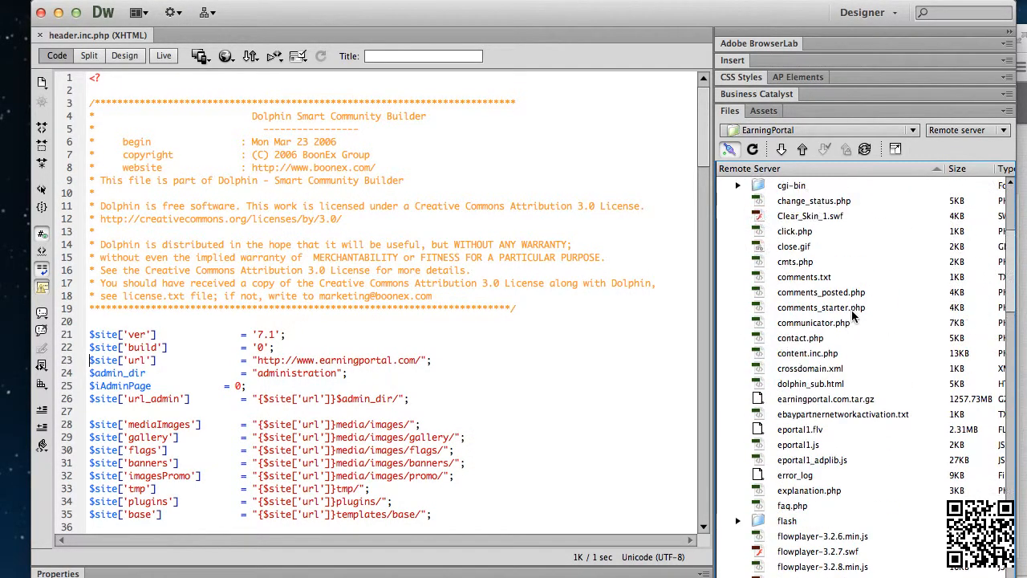
{"action": "scroll", "coordinate": [853, 315], "scroll_direction": "down", "scroll_amount": 3}
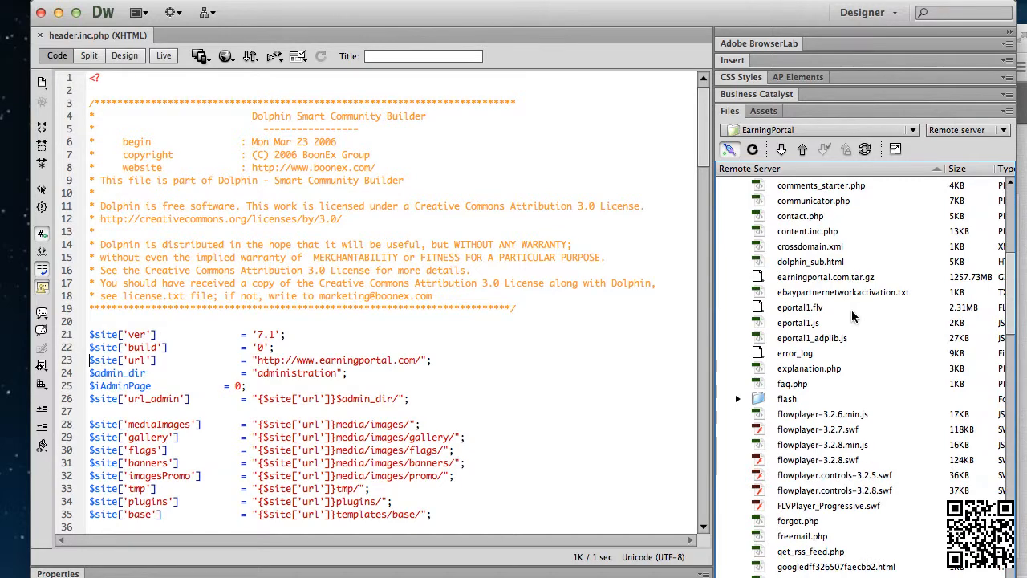
{"action": "scroll", "coordinate": [853, 316], "scroll_direction": "up", "scroll_amount": 10}
{"action": "left_click", "coordinate": [753, 281]}
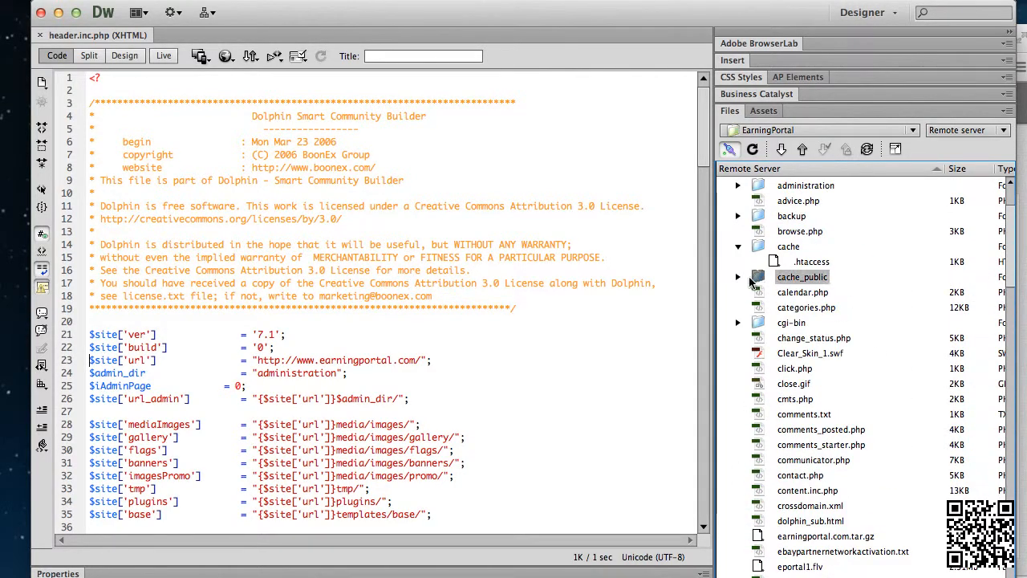
{"action": "left_click", "coordinate": [739, 278]}
{"action": "left_click", "coordinate": [801, 309]}
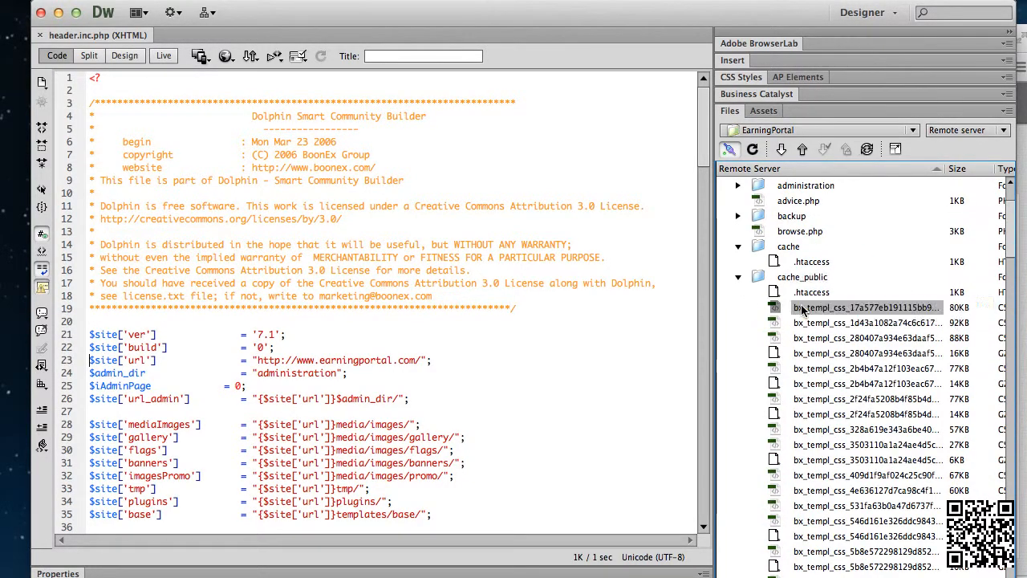
{"action": "scroll", "coordinate": [800, 308], "scroll_direction": "down", "scroll_amount": 20}
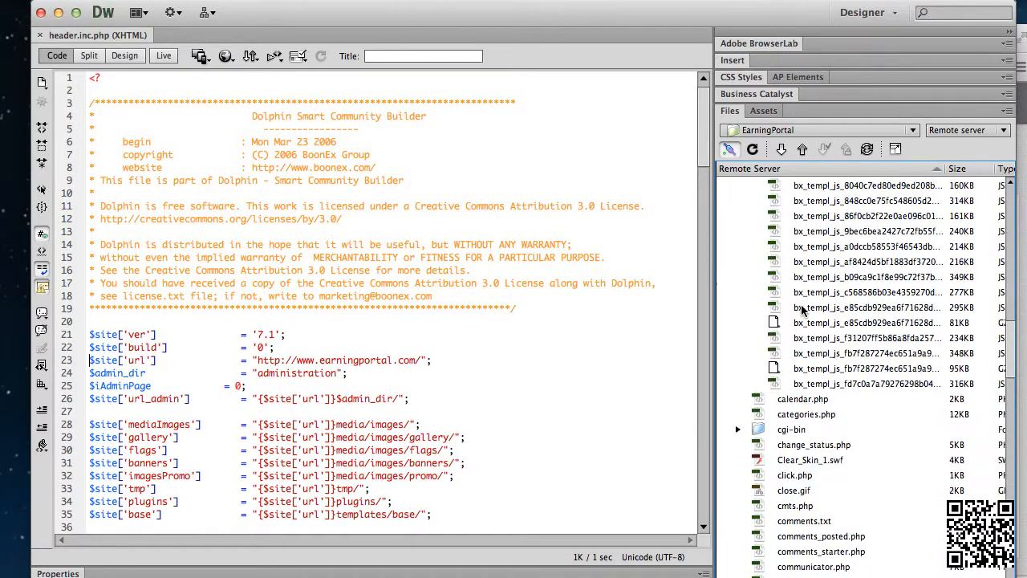
{"action": "left_click", "coordinate": [820, 385], "text": "shift"}
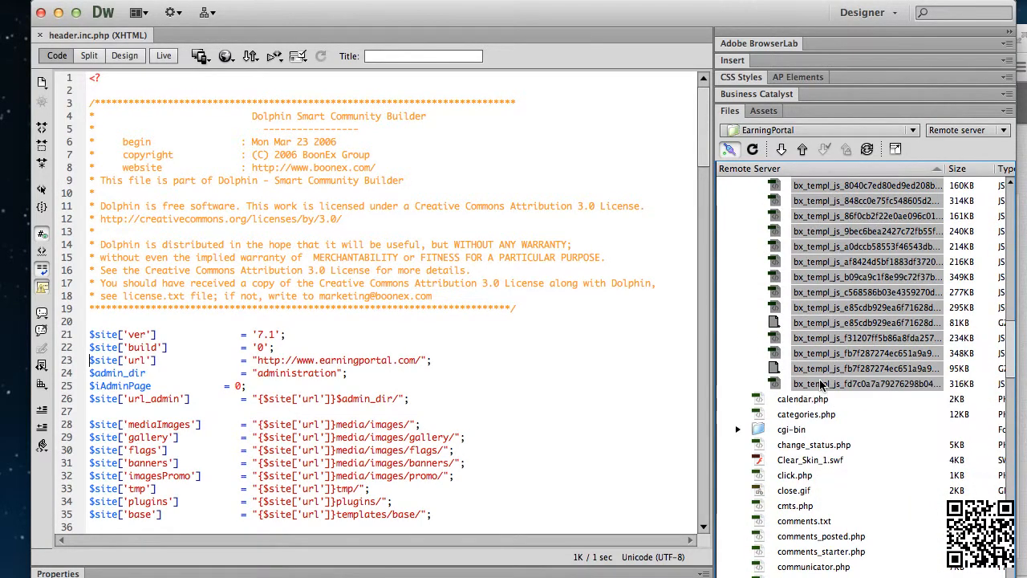
{"action": "key", "text": "Delete"}
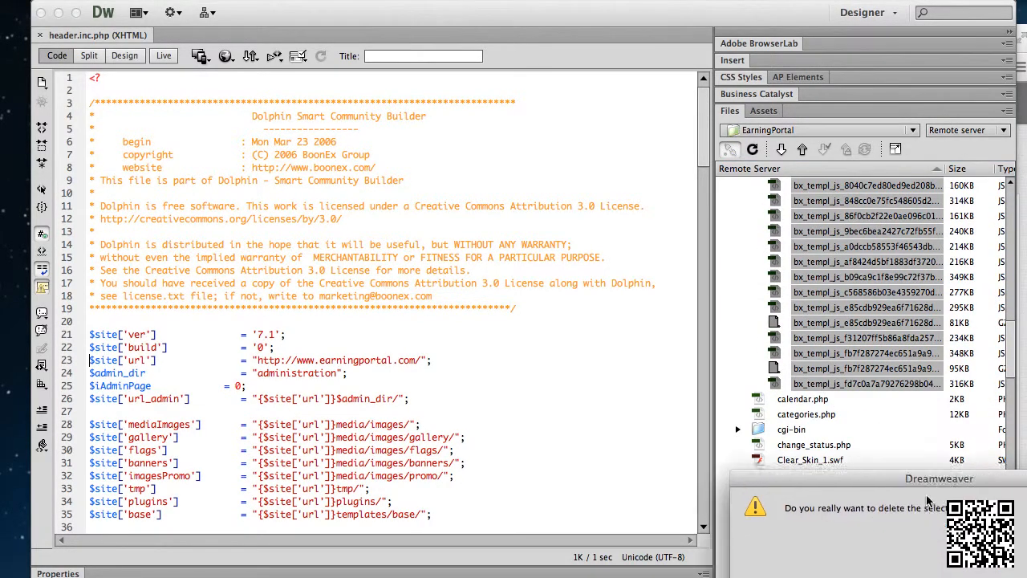
{"action": "left_click", "coordinate": [635, 297]}
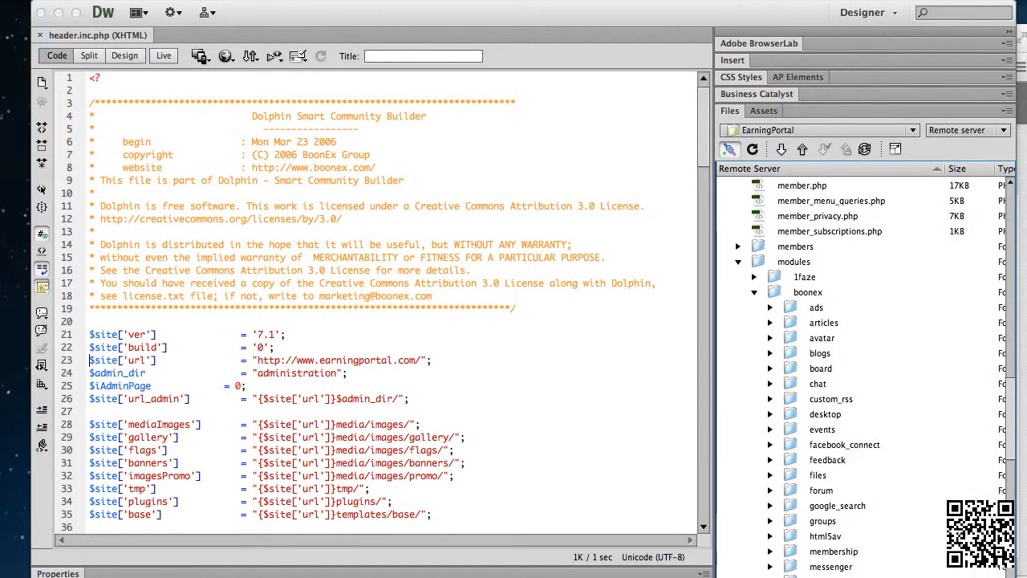
Switch to the Dolphin administration in Chrome and open Languages Settings
{"action": "left_click", "coordinate": [1023, 249]}
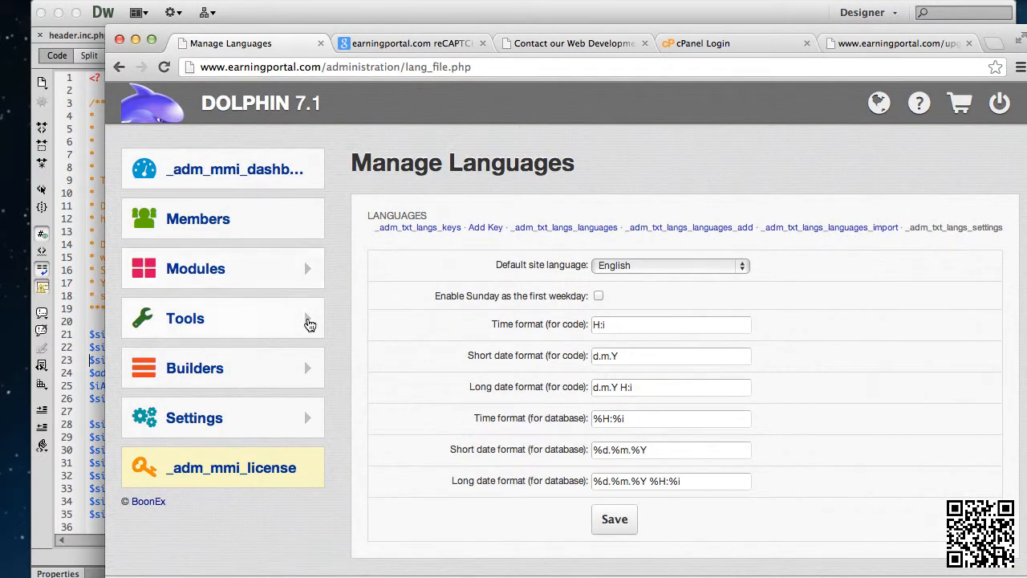
{"action": "left_click", "coordinate": [308, 322]}
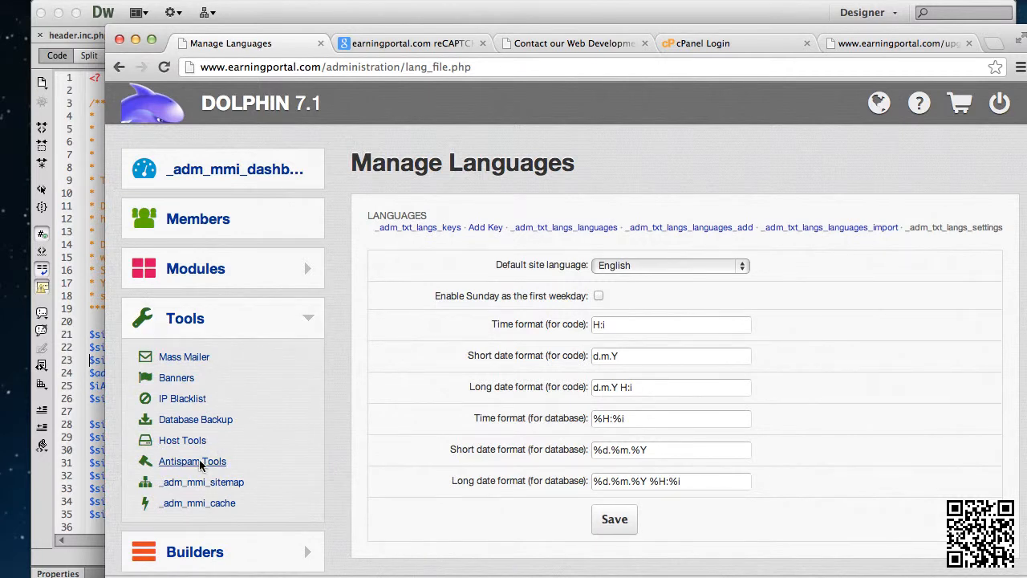
{"action": "left_click", "coordinate": [307, 329]}
{"action": "left_click", "coordinate": [306, 415]}
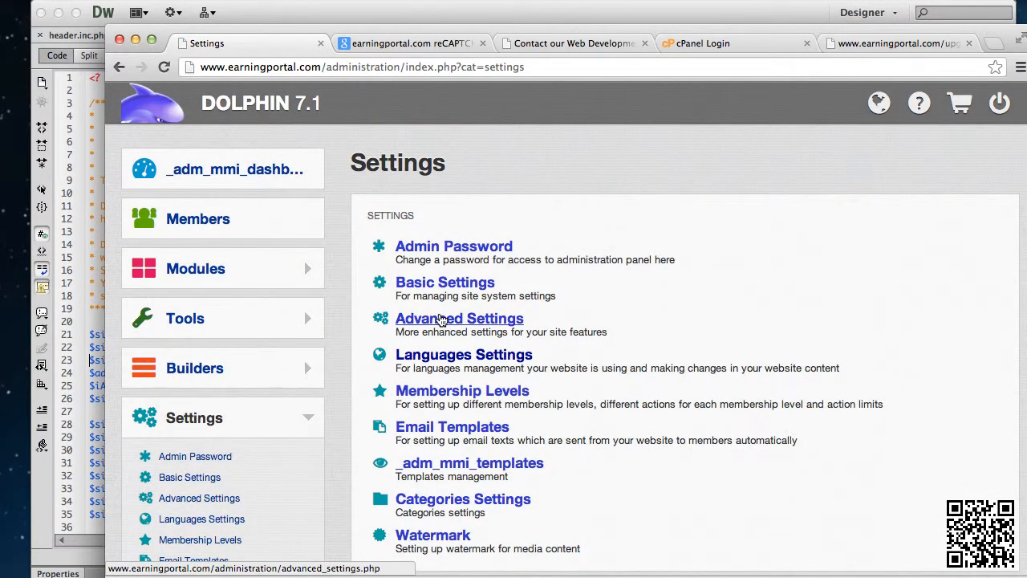
{"action": "left_click", "coordinate": [199, 526]}
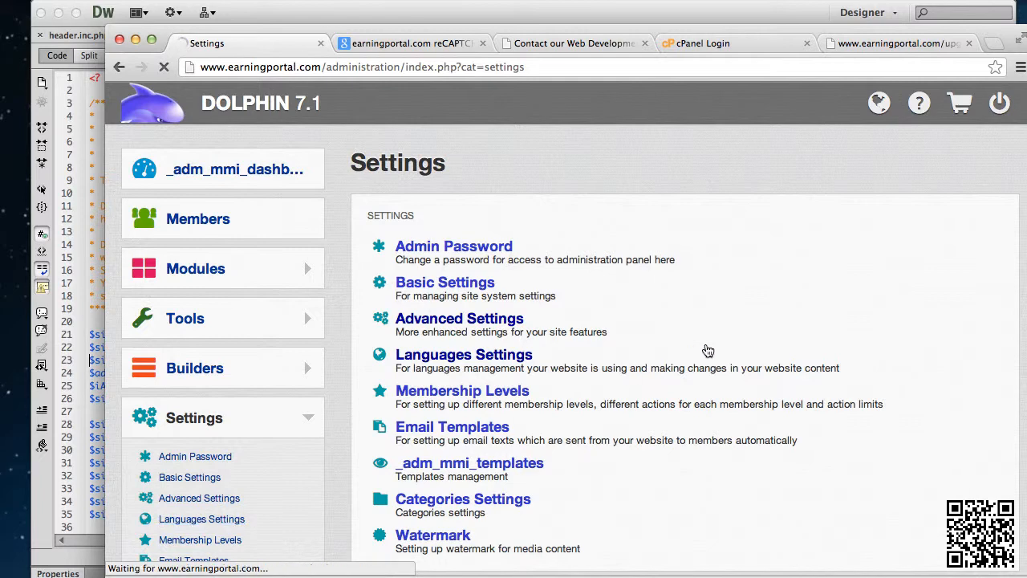
Show the list of installed site languages and compile the English (default) language file
{"action": "left_click", "coordinate": [504, 263]}
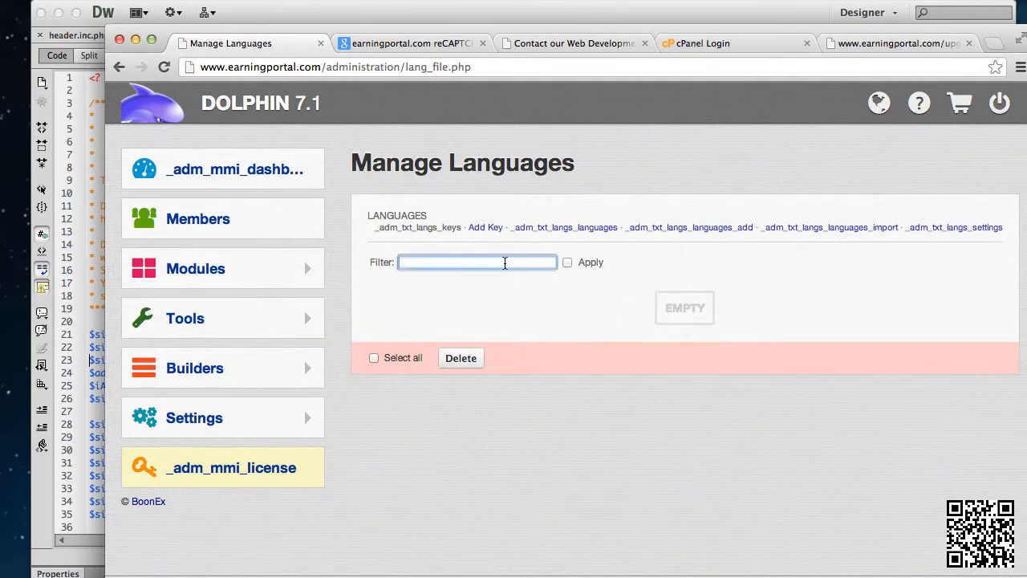
{"action": "left_click", "coordinate": [701, 305]}
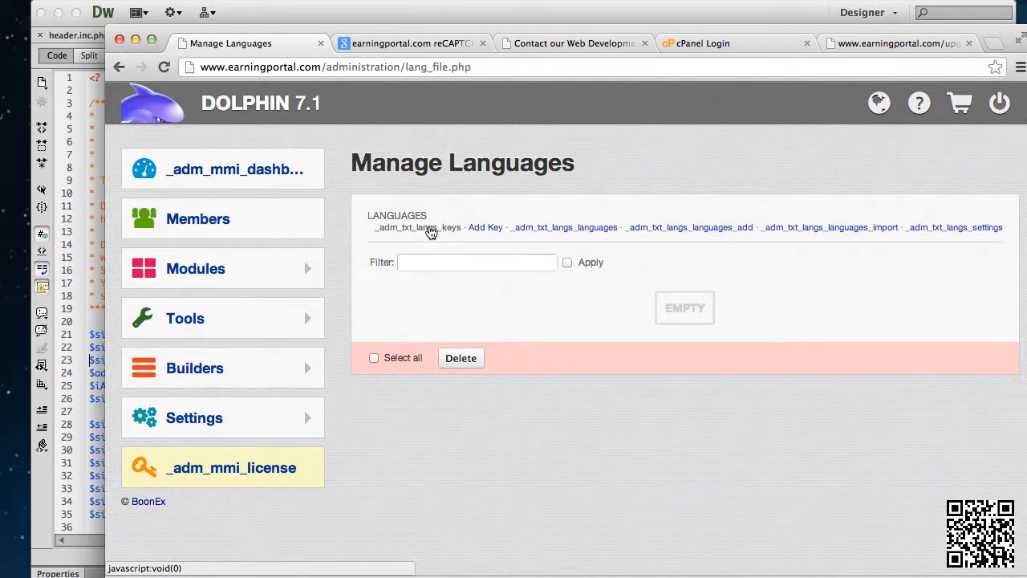
{"action": "left_click", "coordinate": [550, 233]}
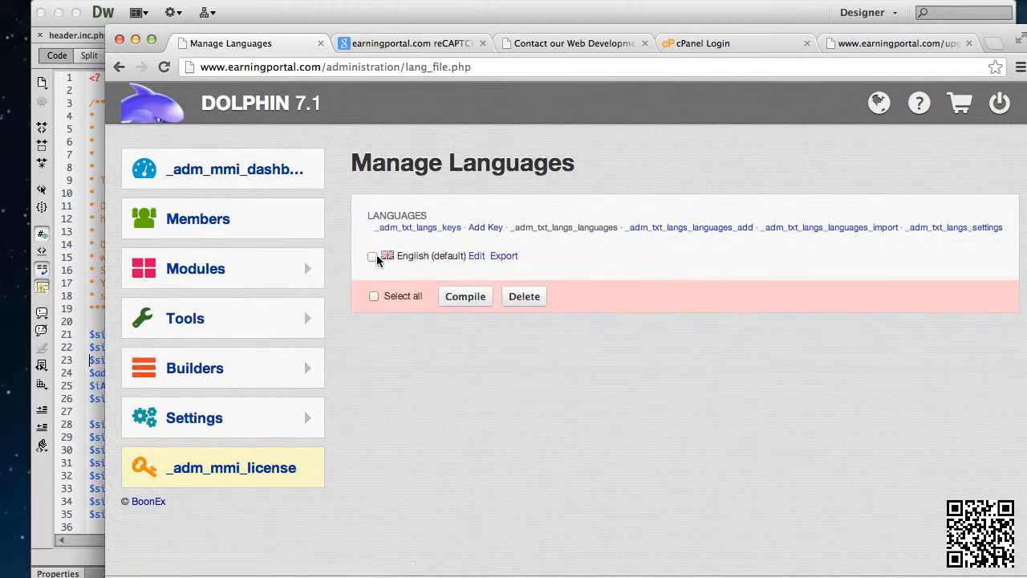
{"action": "left_click", "coordinate": [455, 299]}
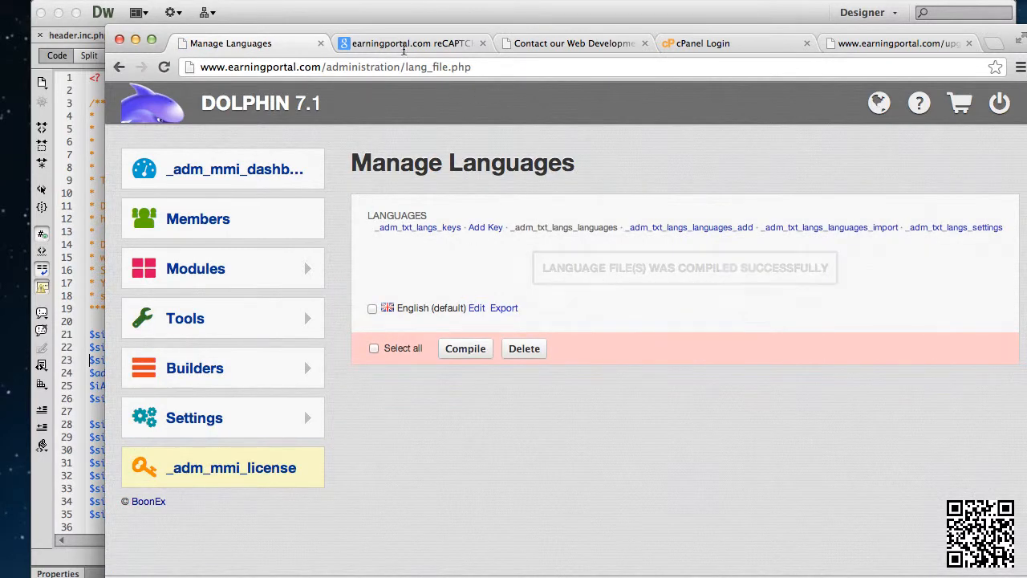
Open the site's public home page and examine its content blocks, menus and site stats down to the footer
{"action": "left_click", "coordinate": [403, 68]}
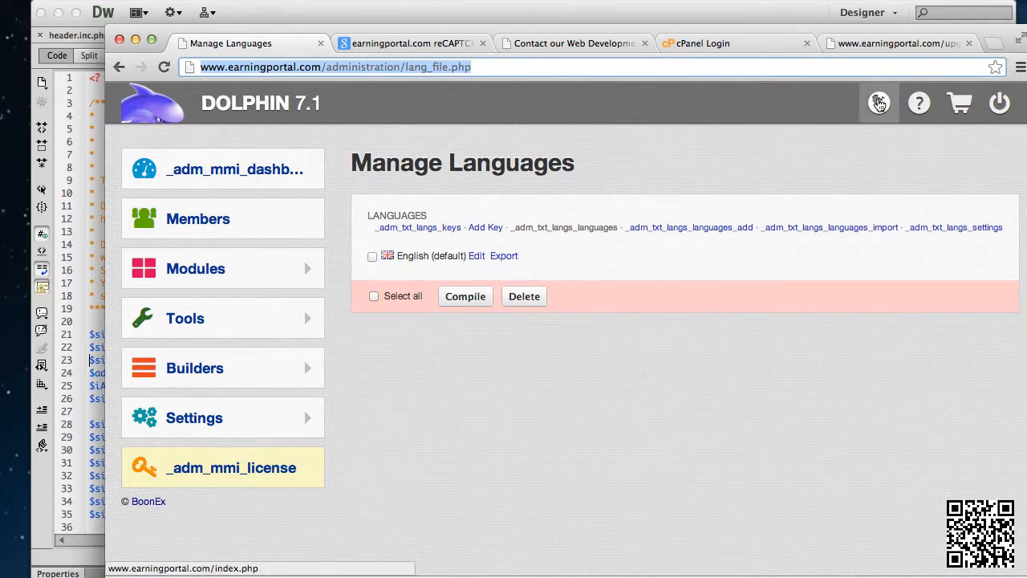
{"action": "left_click", "coordinate": [879, 104]}
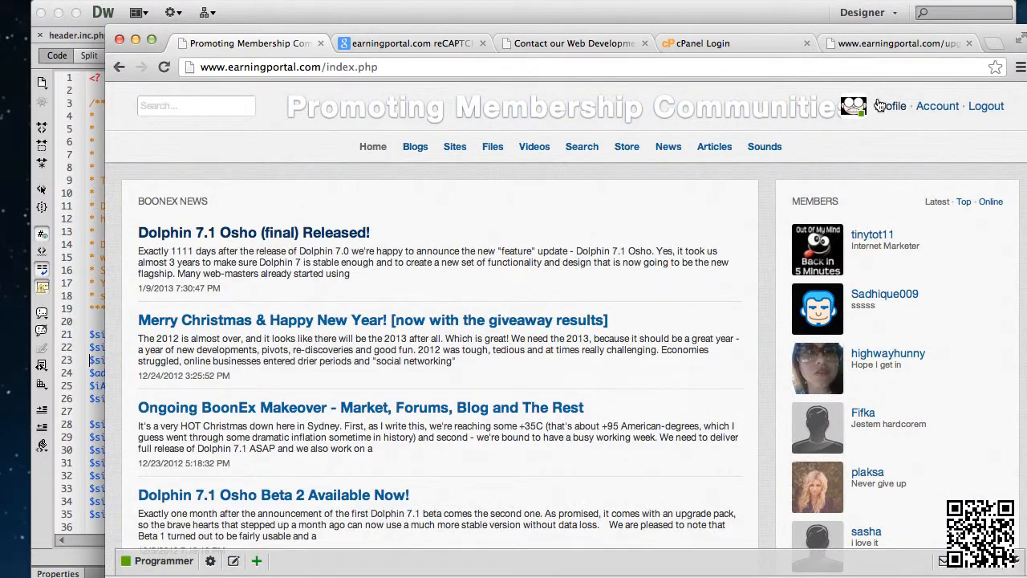
{"action": "scroll", "coordinate": [627, 236], "scroll_direction": "down", "scroll_amount": 10}
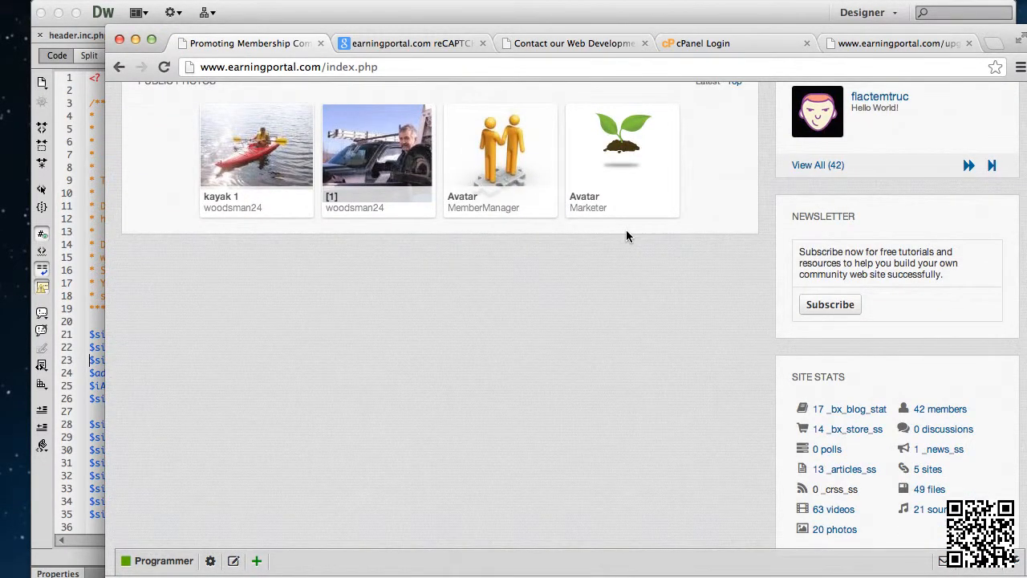
{"action": "scroll", "coordinate": [626, 235], "scroll_direction": "down", "scroll_amount": 5}
{"action": "scroll", "coordinate": [626, 235], "scroll_direction": "up", "scroll_amount": 12}
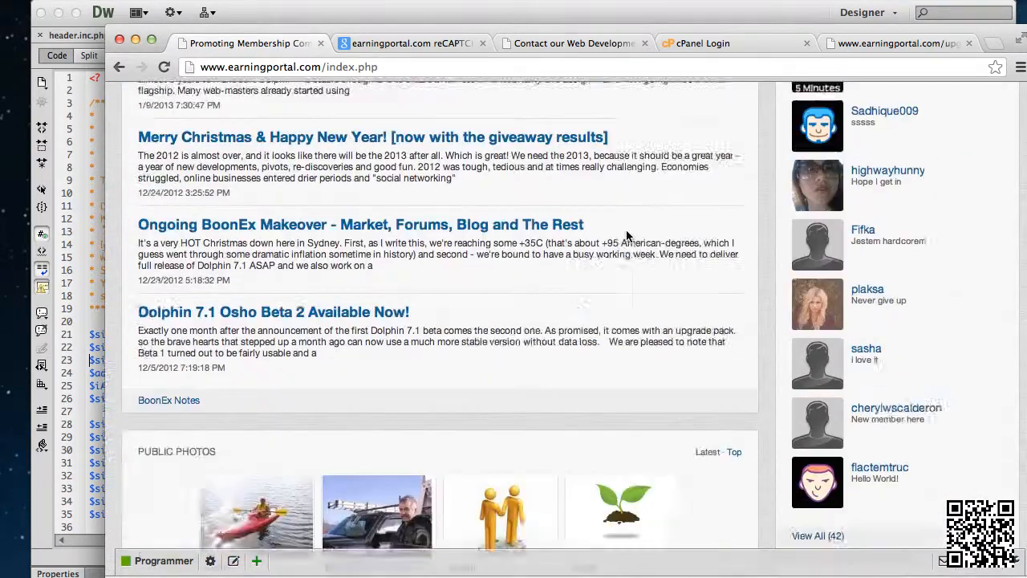
{"action": "scroll", "coordinate": [626, 235], "scroll_direction": "down", "scroll_amount": 12}
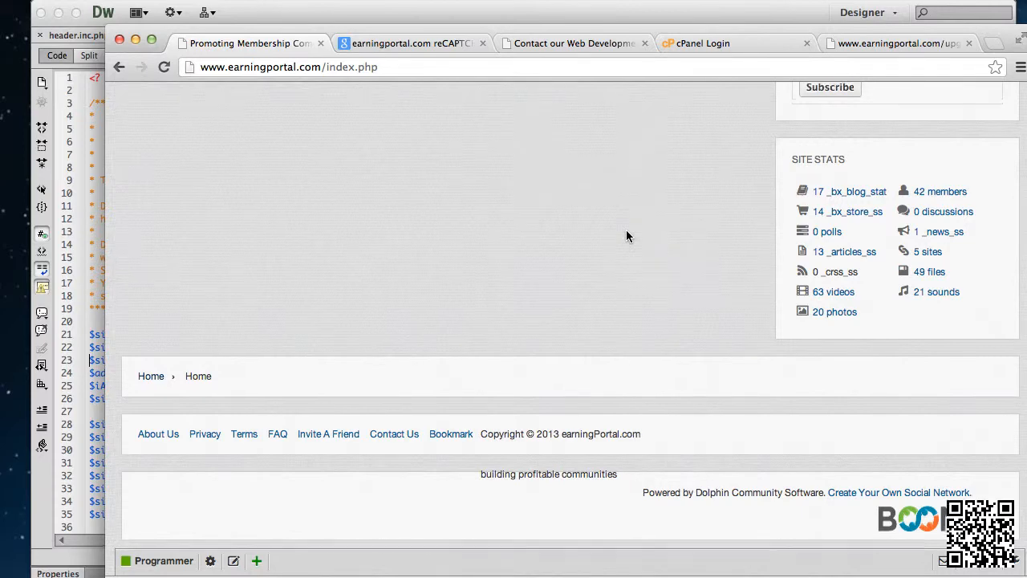
{"action": "scroll", "coordinate": [626, 232], "scroll_direction": "up", "scroll_amount": 15}
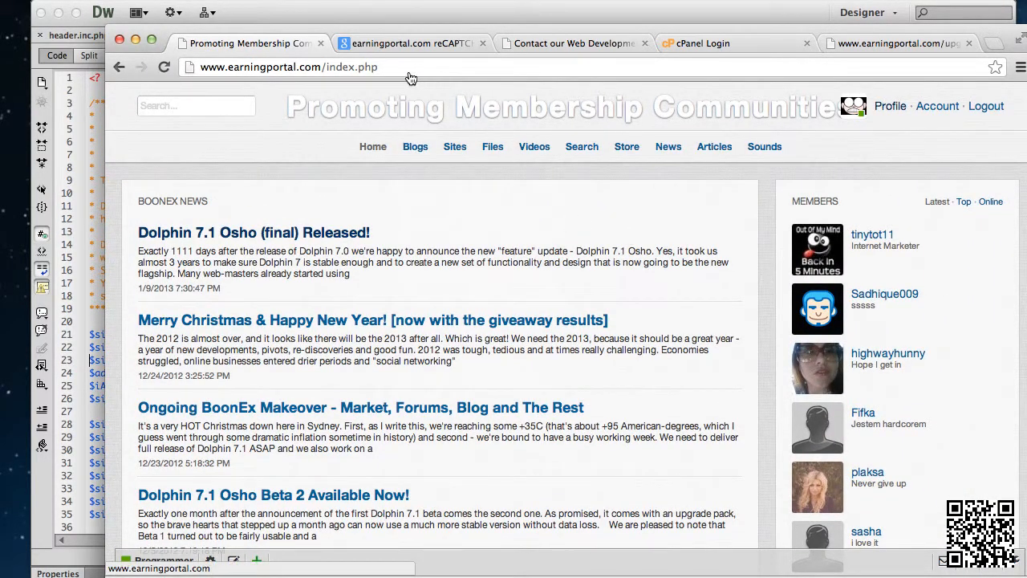
Open the administration dashboard and examine its initial steps, growth charts and content overview
{"action": "left_click", "coordinate": [1013, 565]}
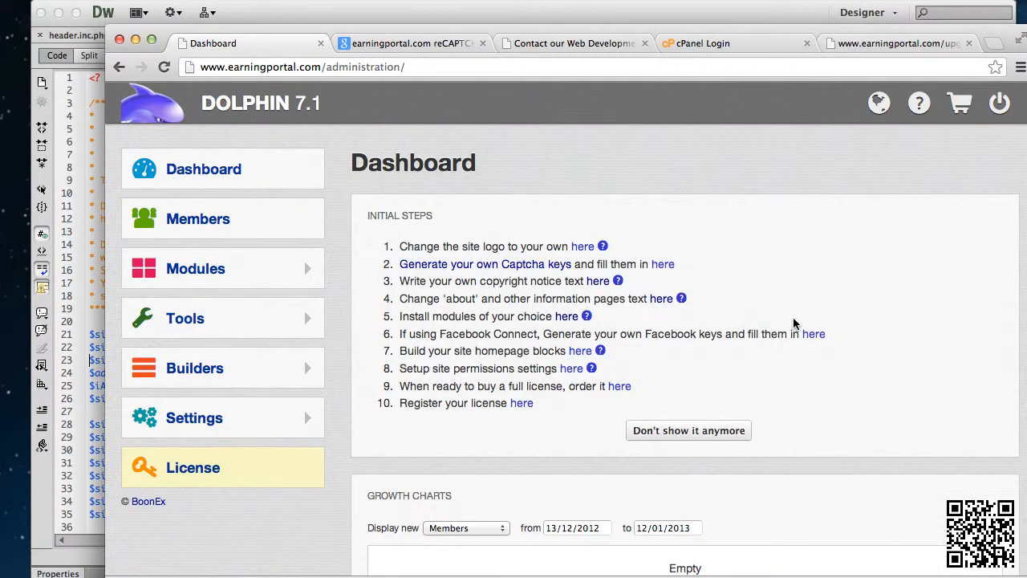
{"action": "scroll", "coordinate": [793, 322], "scroll_direction": "down", "scroll_amount": 10}
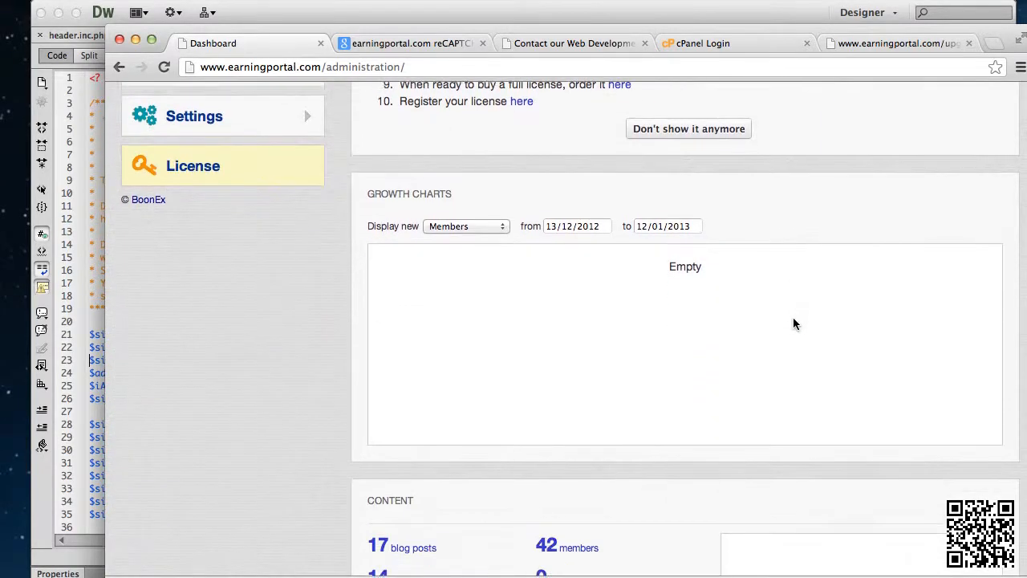
{"action": "scroll", "coordinate": [793, 323], "scroll_direction": "down", "scroll_amount": 1}
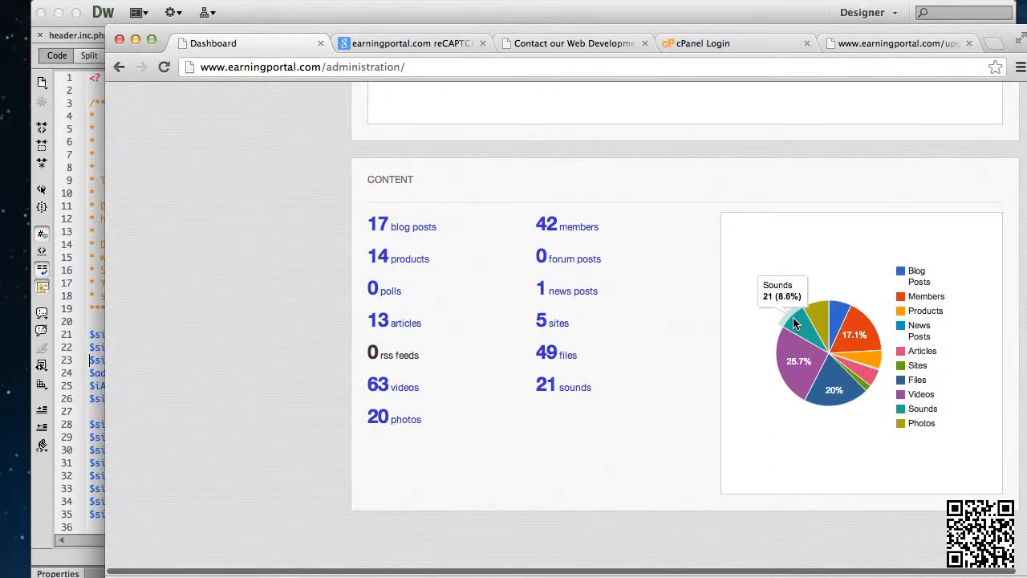
{"action": "scroll", "coordinate": [793, 323], "scroll_direction": "up", "scroll_amount": 12}
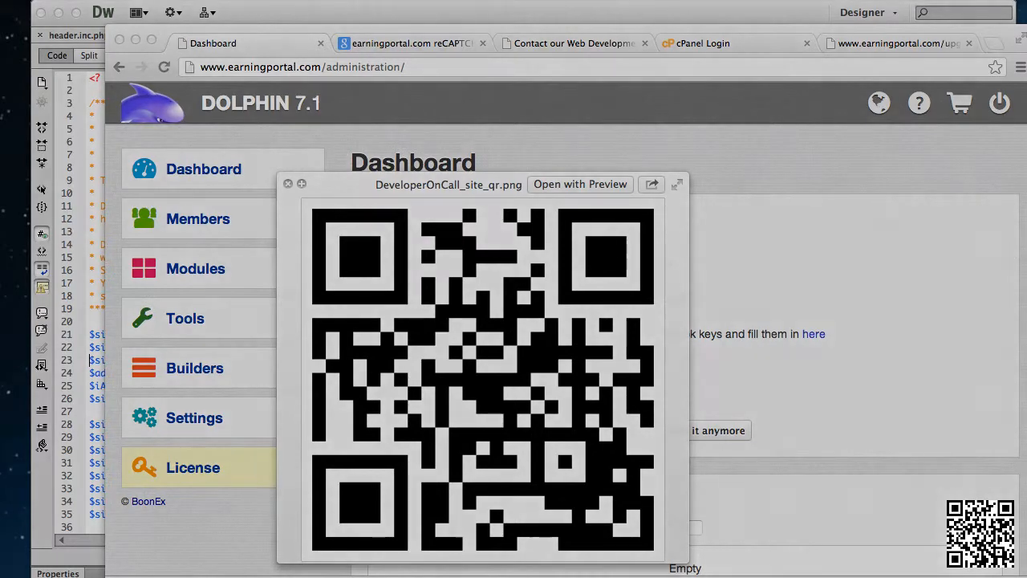
{"action": "key", "text": "super+n"}
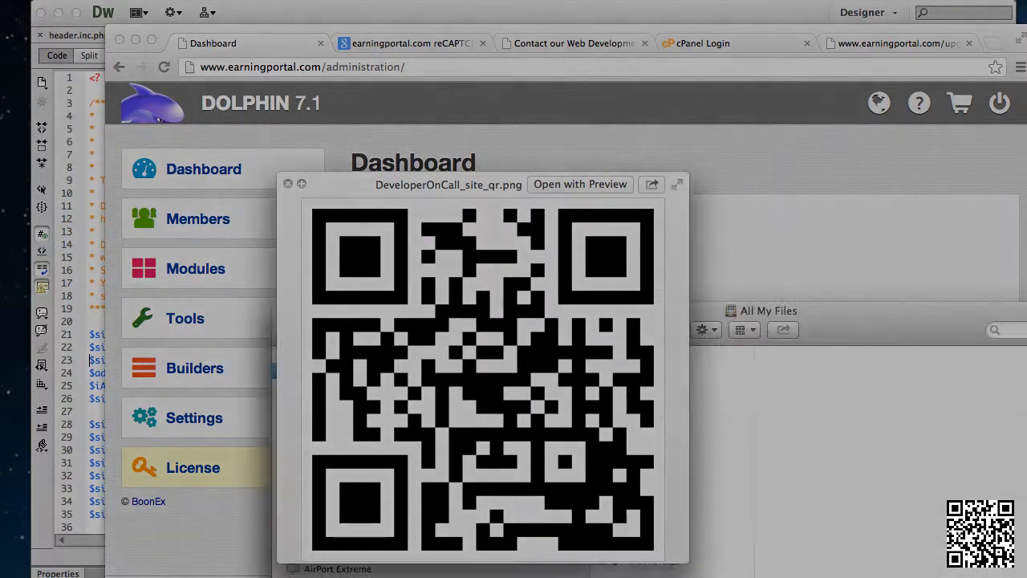
{"action": "left_click_drag", "start_coordinate": [1013, 314], "coordinate": [1026, 315]}
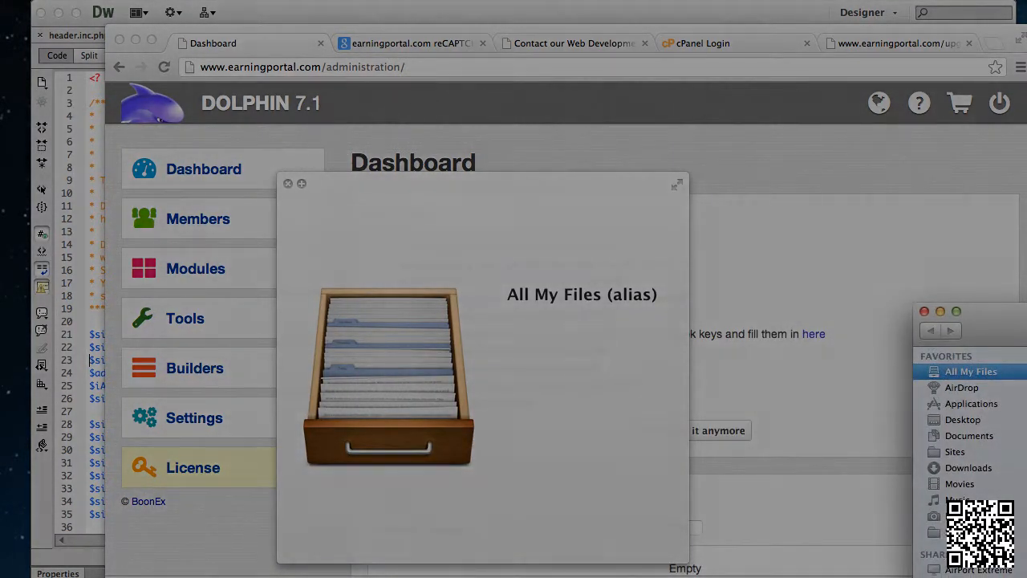